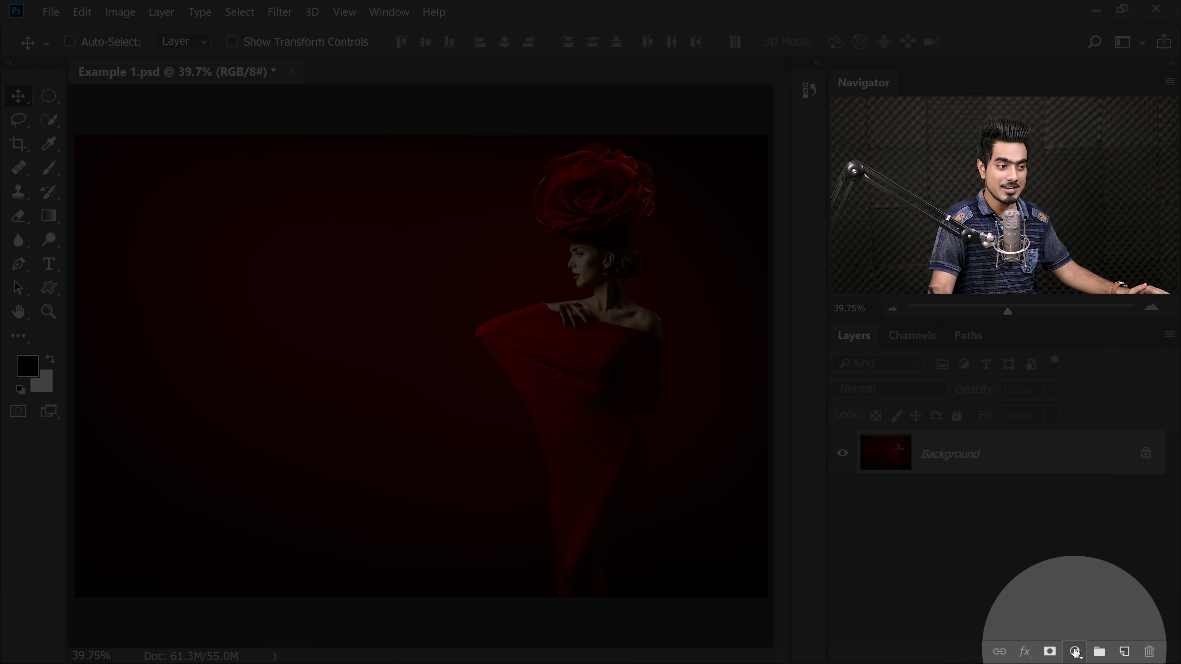
- Add a Hue/Saturation adjustment layer with Saturation at -100 and set its blend mode to Soft Light
{"action": "left_click", "coordinate": [1075, 652]}
{"action": "left_click", "coordinate": [1069, 478]}
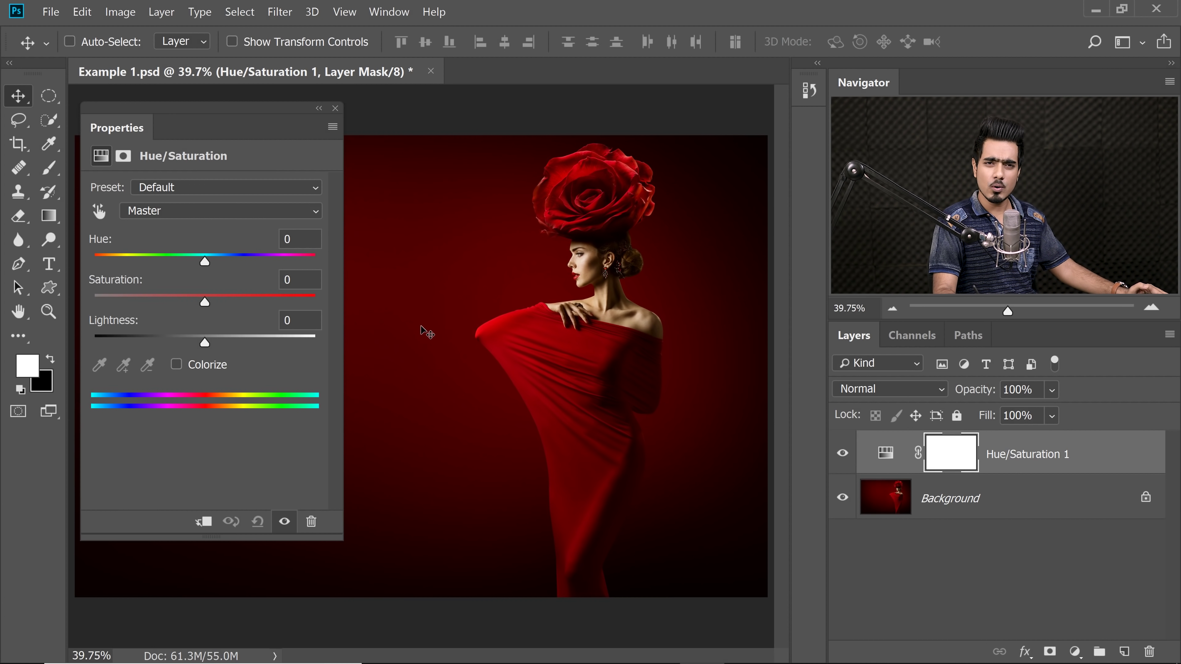
{"action": "left_click_drag", "start_coordinate": [206, 307], "coordinate": [70, 311]}
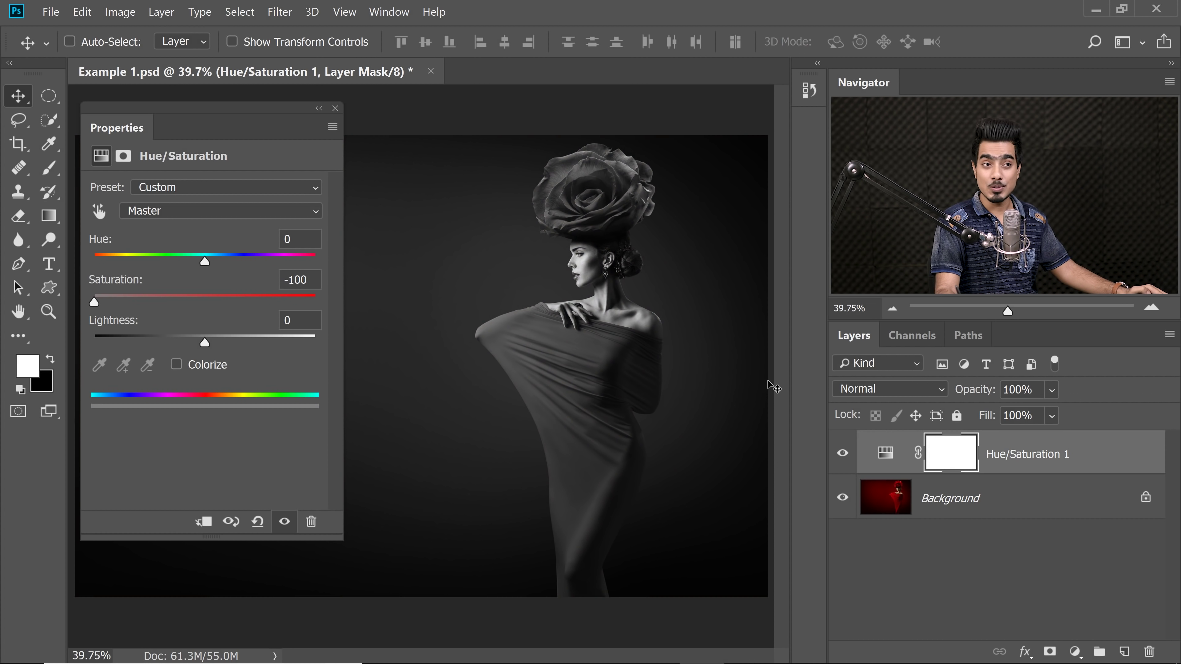
{"action": "left_click", "coordinate": [859, 390]}
{"action": "left_click", "coordinate": [872, 255]}
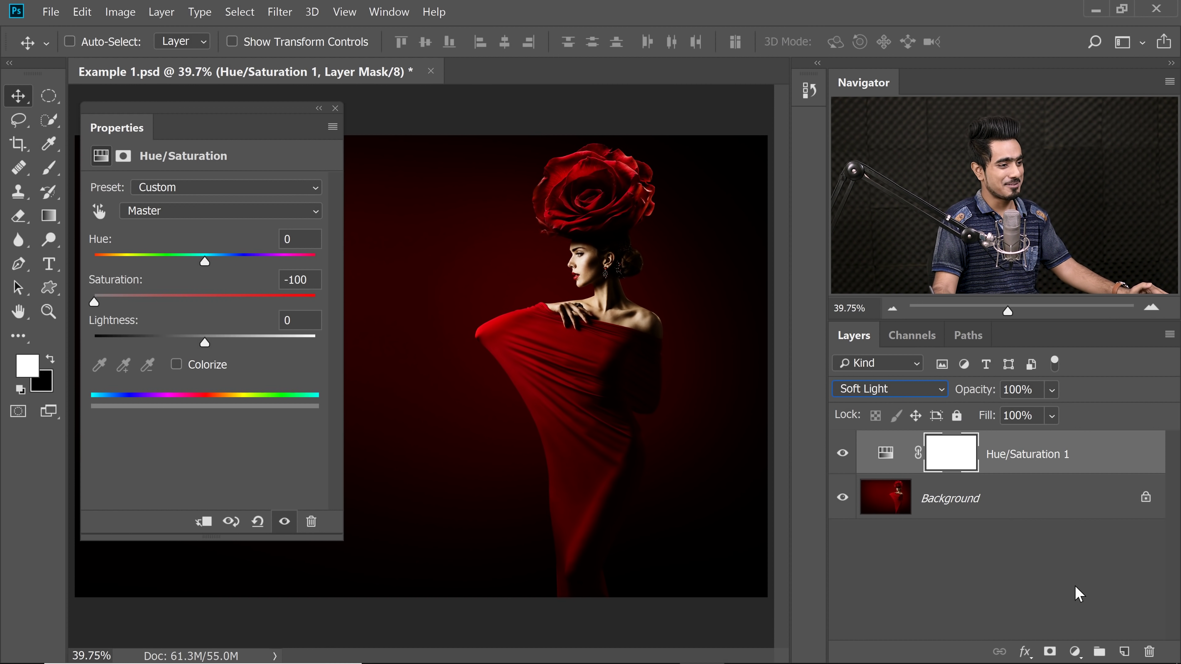
- Add a Curves adjustment layer and clip it to the Hue/Saturation layer
{"action": "left_click", "coordinate": [1075, 651]}
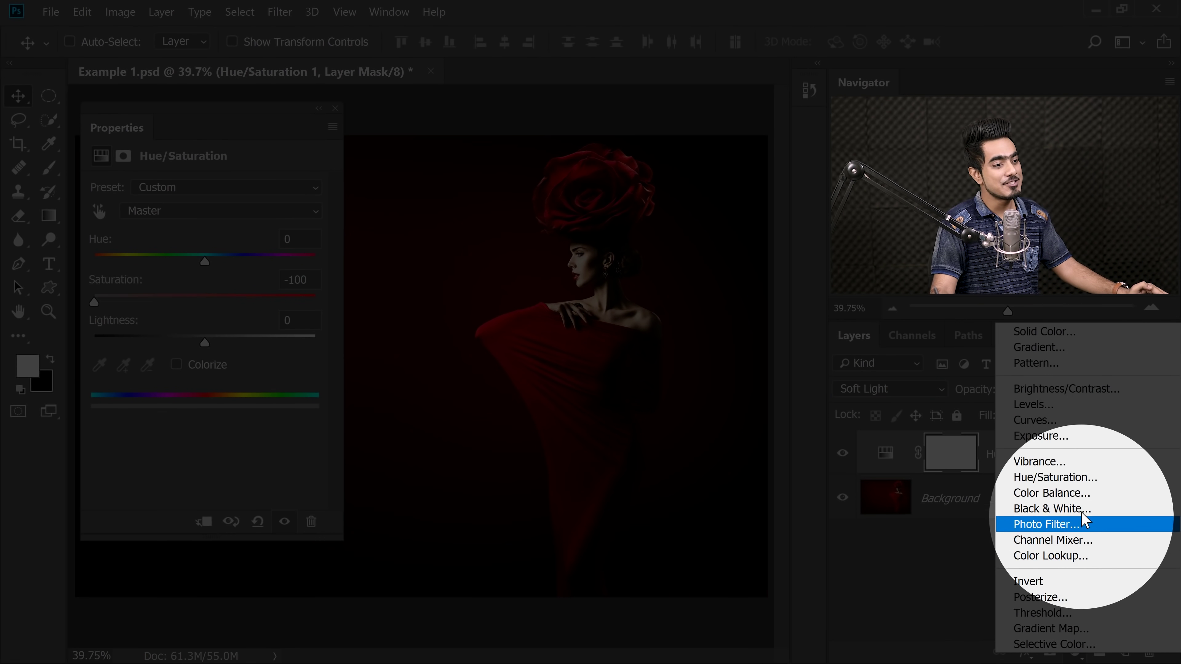
{"action": "left_click", "coordinate": [1069, 423]}
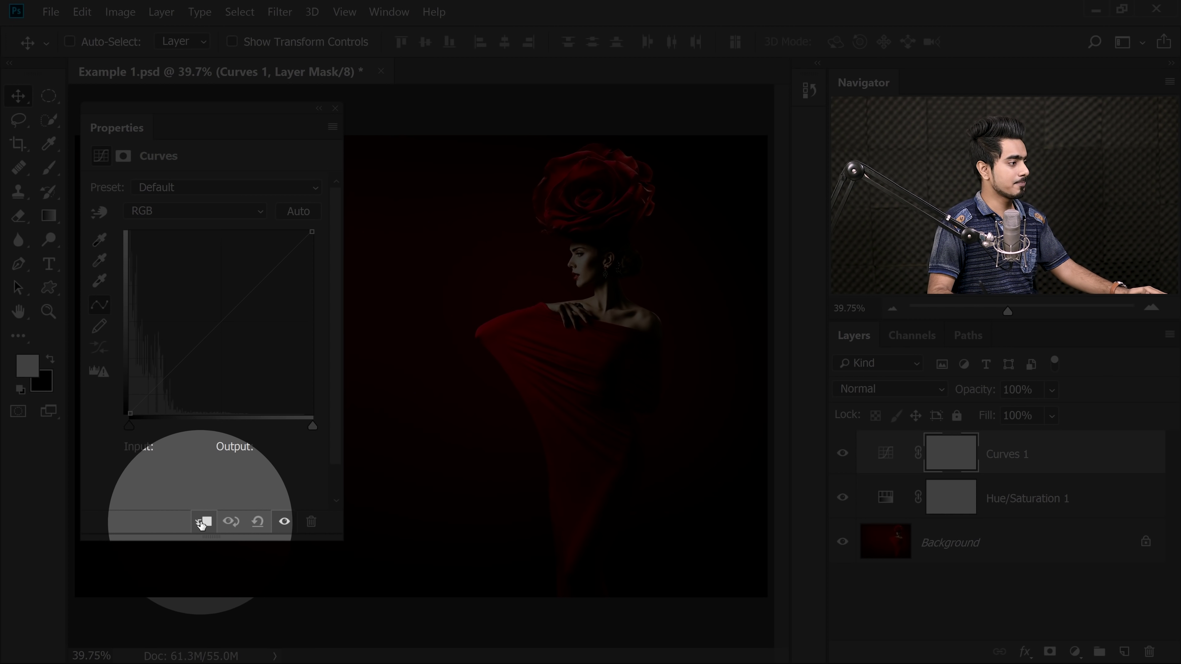
{"action": "left_click", "coordinate": [203, 523]}
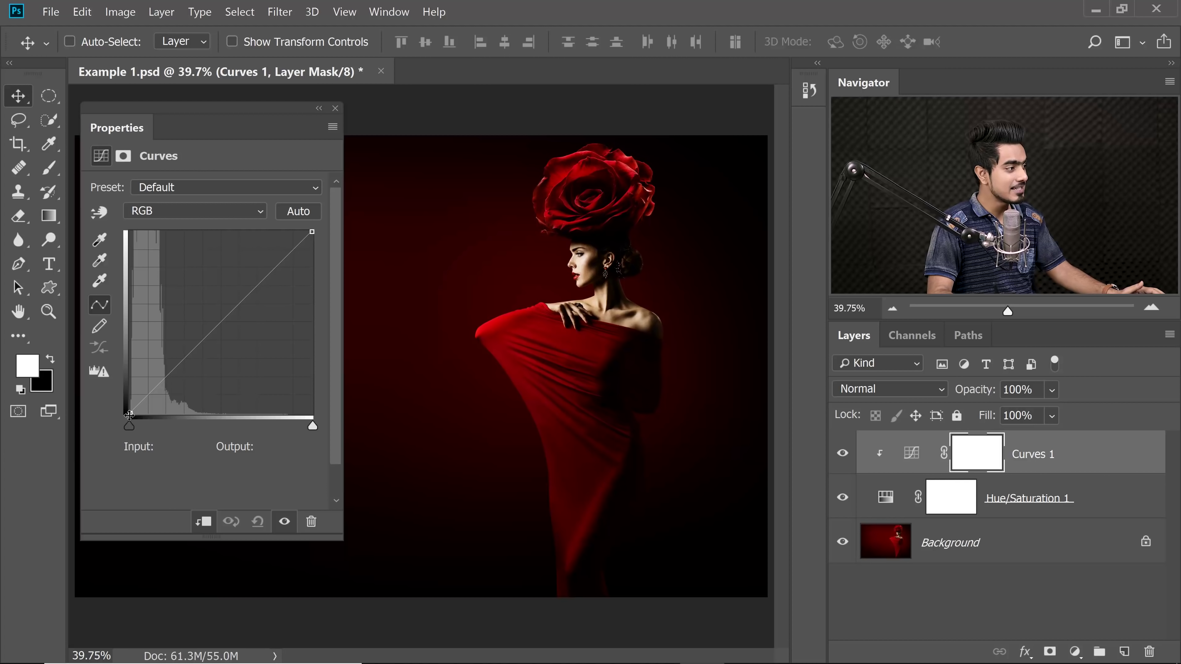
- Flatten the RGB curve into a horizontal line by setting both its black and white endpoints to output 128
{"action": "left_click", "coordinate": [129, 413]}
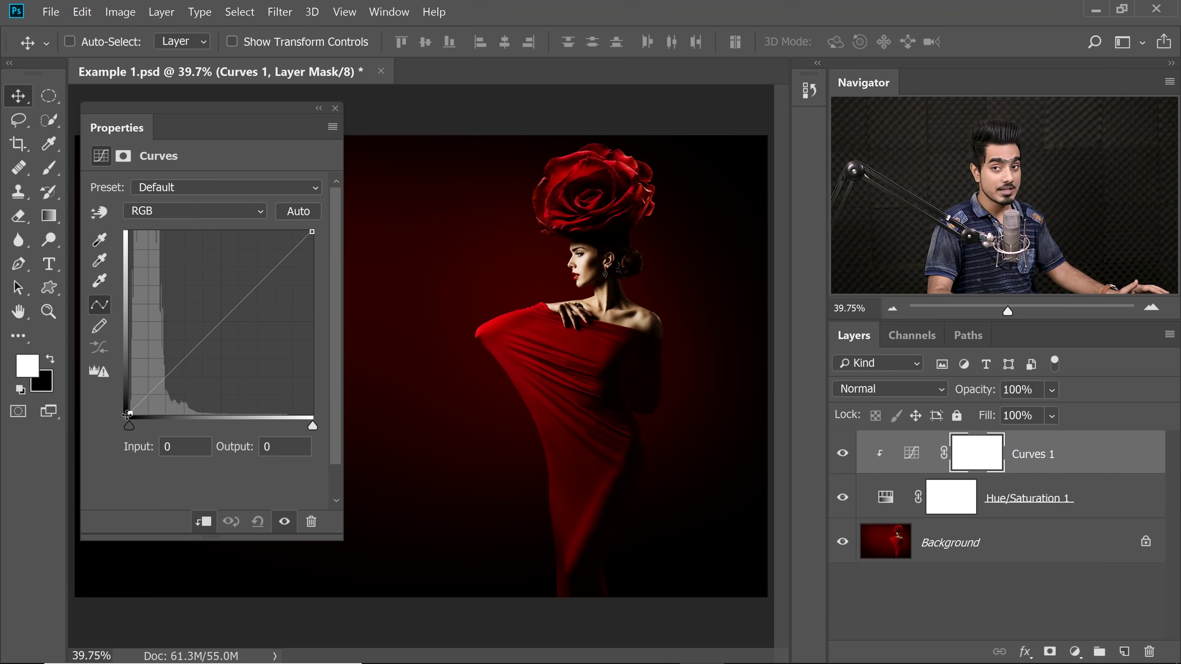
{"action": "left_click_drag", "start_coordinate": [130, 413], "coordinate": [108, 323]}
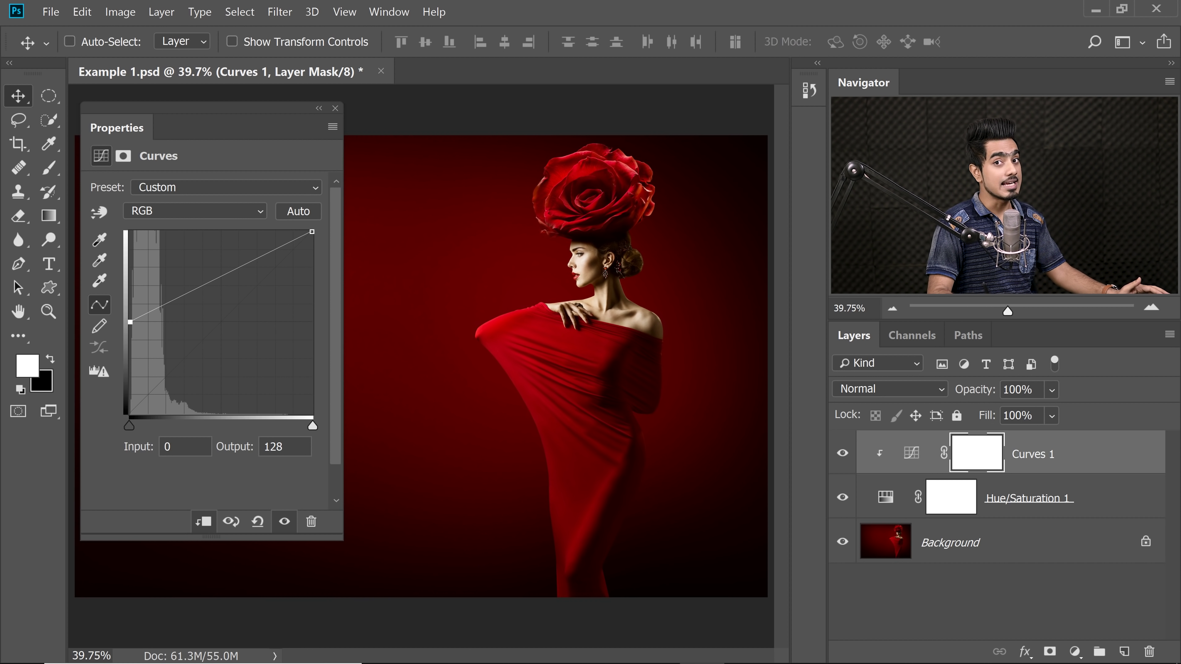
{"action": "left_click_drag", "start_coordinate": [312, 232], "coordinate": [311, 314]}
{"action": "left_click", "coordinate": [262, 450]}
{"action": "type", "text": "122"}
{"action": "key", "text": "BackSpace"}
{"action": "type", "text": "8"}
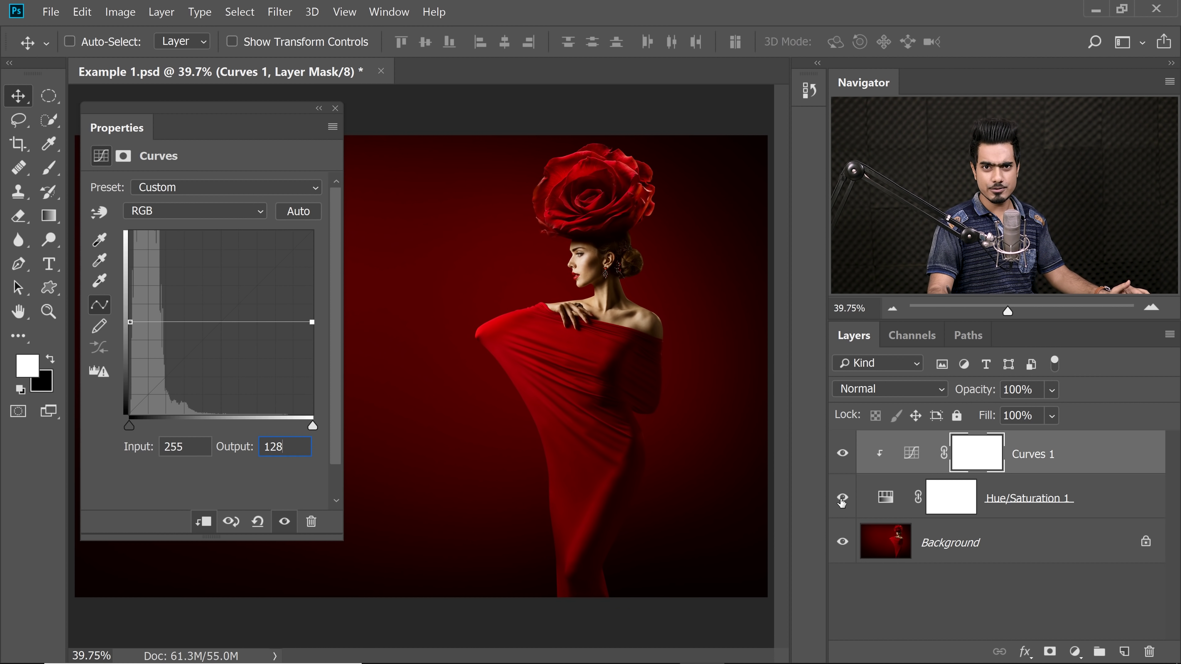
- Compare the image with and without the Hue/Saturation layer, and close the curve's properties
{"action": "left_click", "coordinate": [842, 500]}
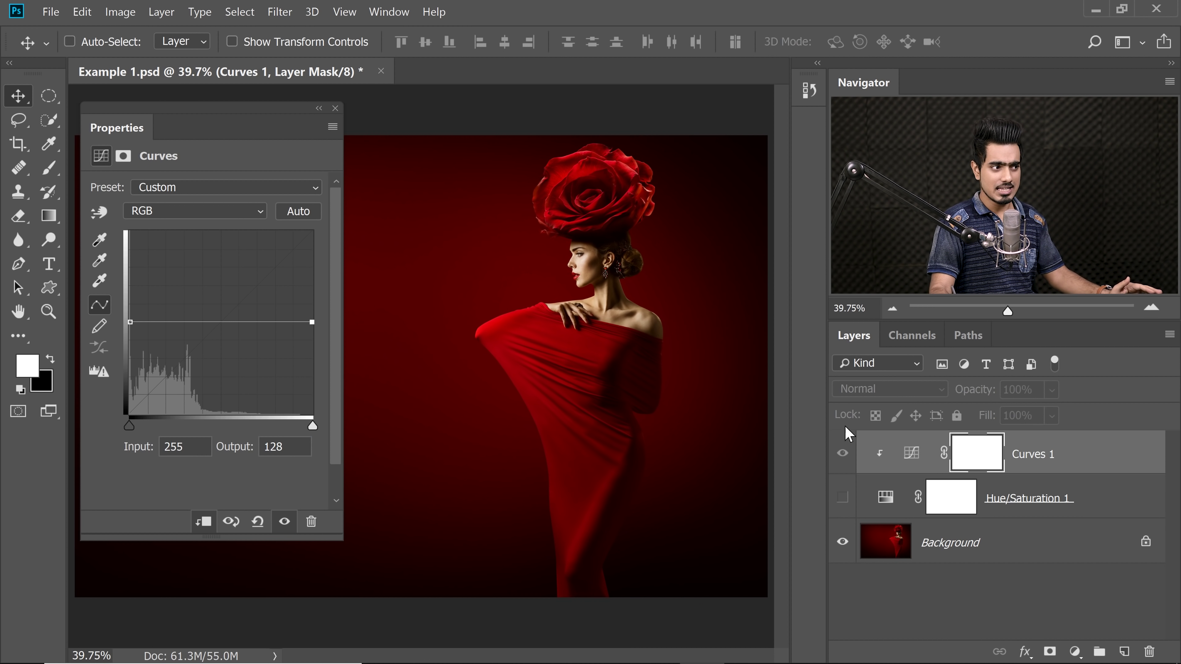
{"action": "left_click", "coordinate": [842, 498]}
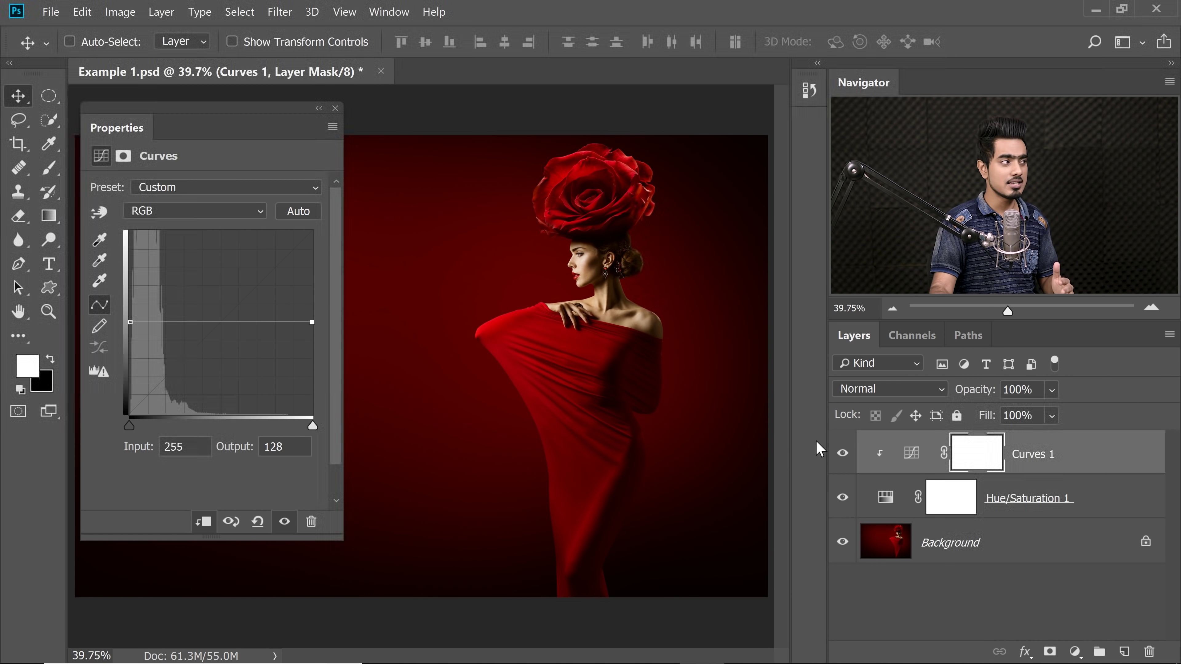
{"action": "left_click", "coordinate": [336, 108]}
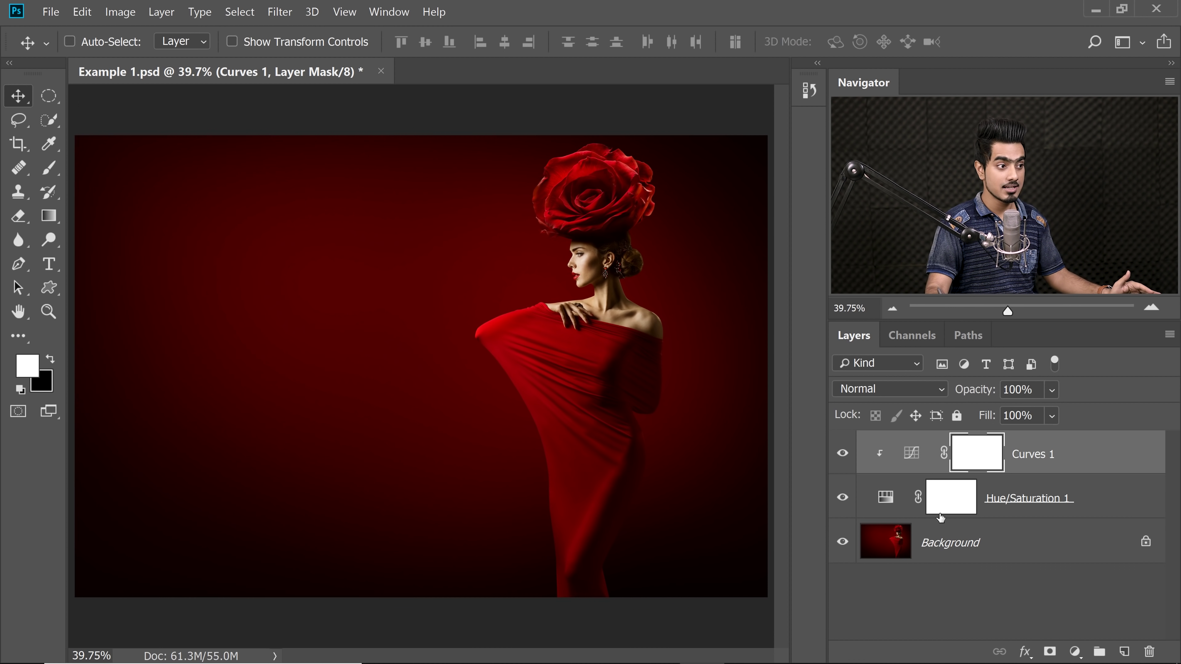
- Reopen the Curves layer and, with on-image adjustment, raise the red background's tones and lower the face highlights to input 209, output 117
{"action": "double_click", "coordinate": [906, 451]}
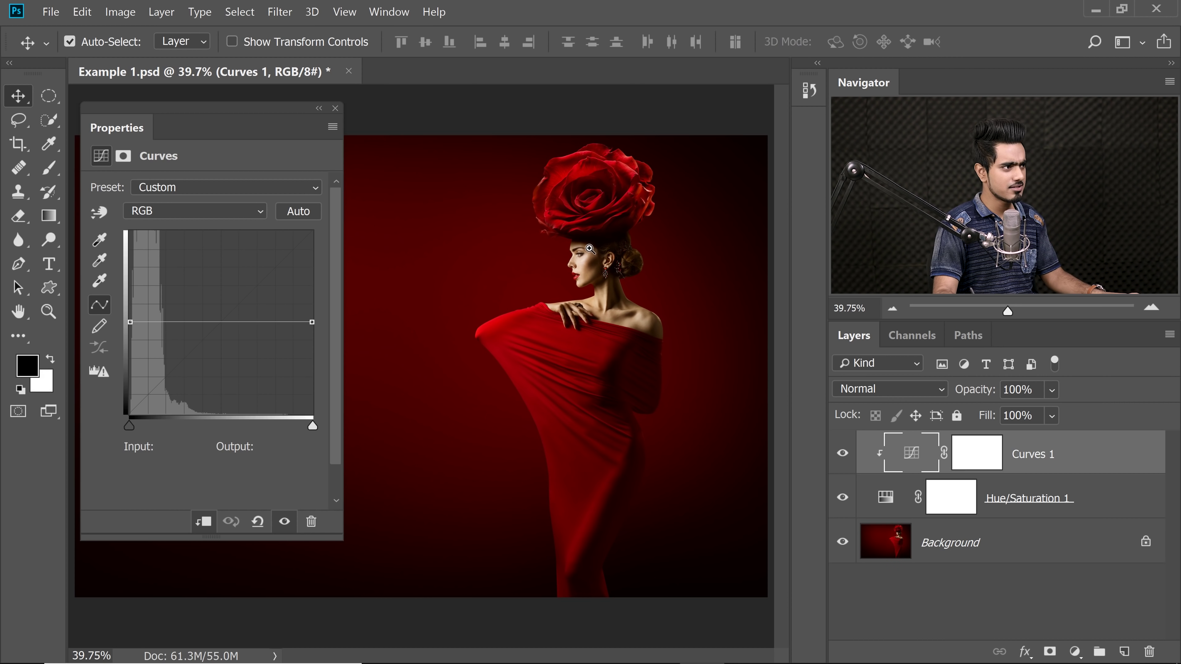
{"action": "scroll", "coordinate": [588, 251], "scroll_direction": "up", "scroll_amount": 8}
{"action": "left_click_drag", "start_coordinate": [565, 301], "coordinate": [599, 328]}
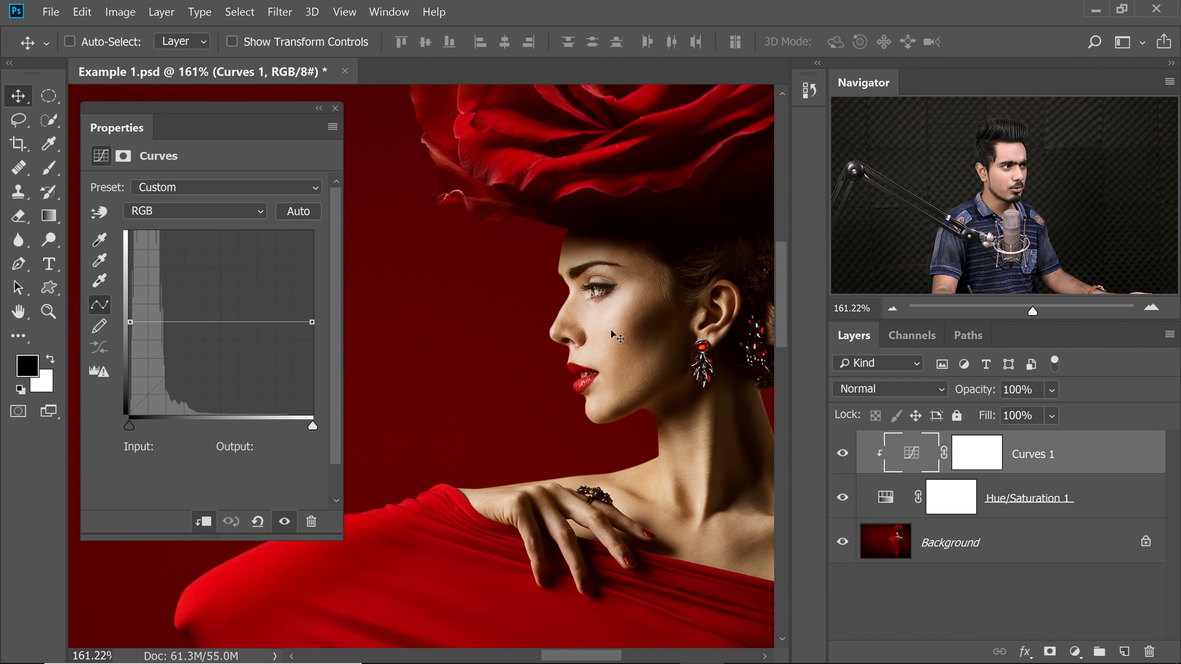
{"action": "left_click", "coordinate": [99, 213]}
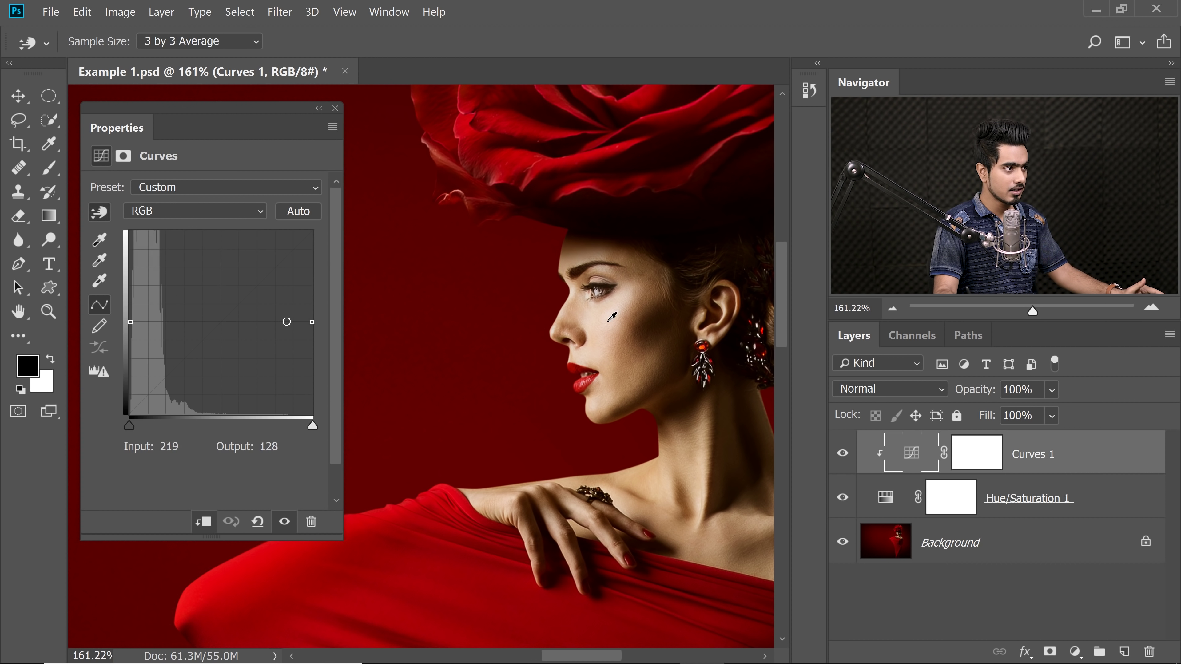
{"action": "left_click_drag", "start_coordinate": [607, 318], "coordinate": [605, 308]}
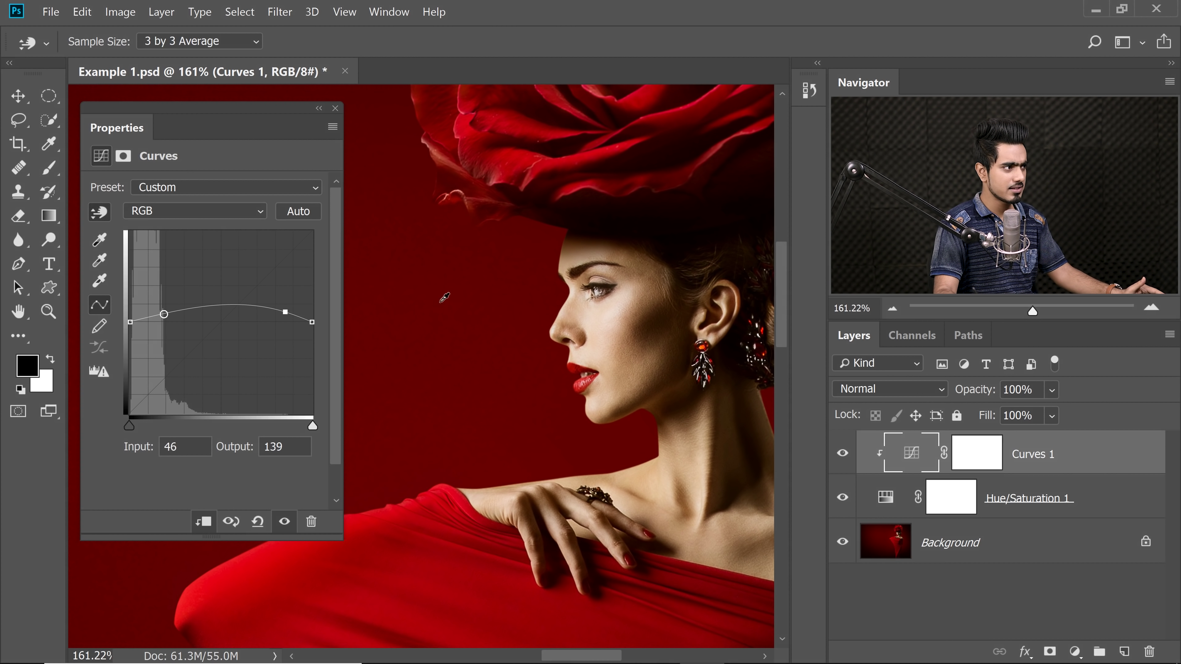
{"action": "left_click_drag", "start_coordinate": [530, 304], "coordinate": [540, 277]}
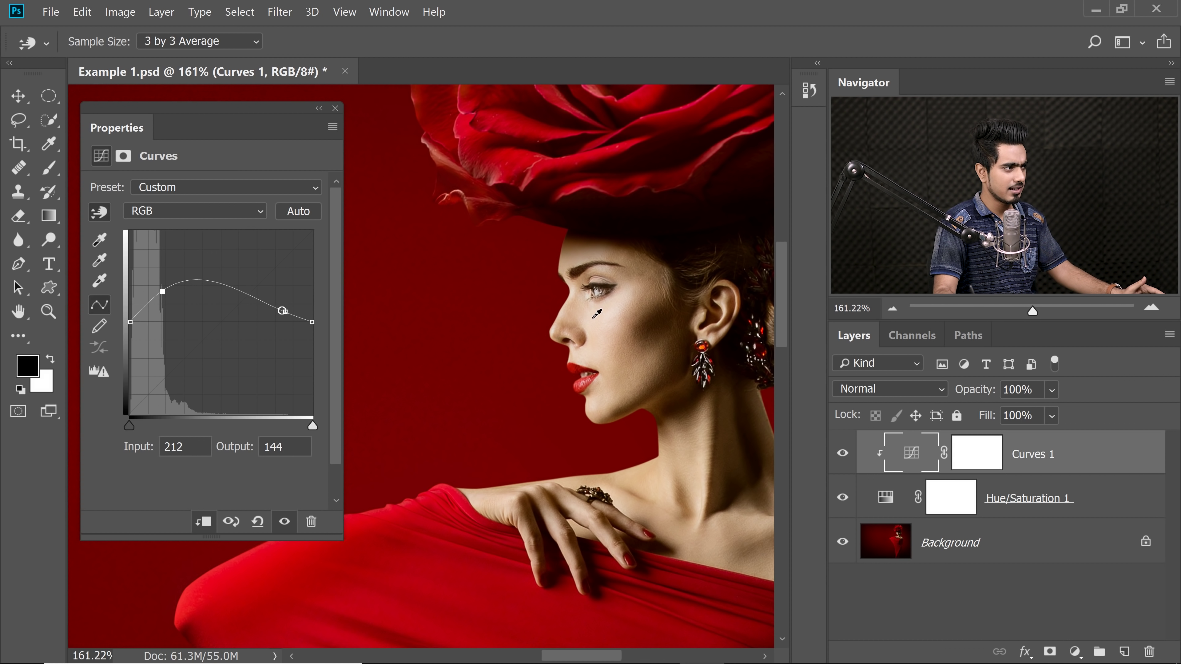
{"action": "left_click_drag", "start_coordinate": [283, 311], "coordinate": [281, 332]}
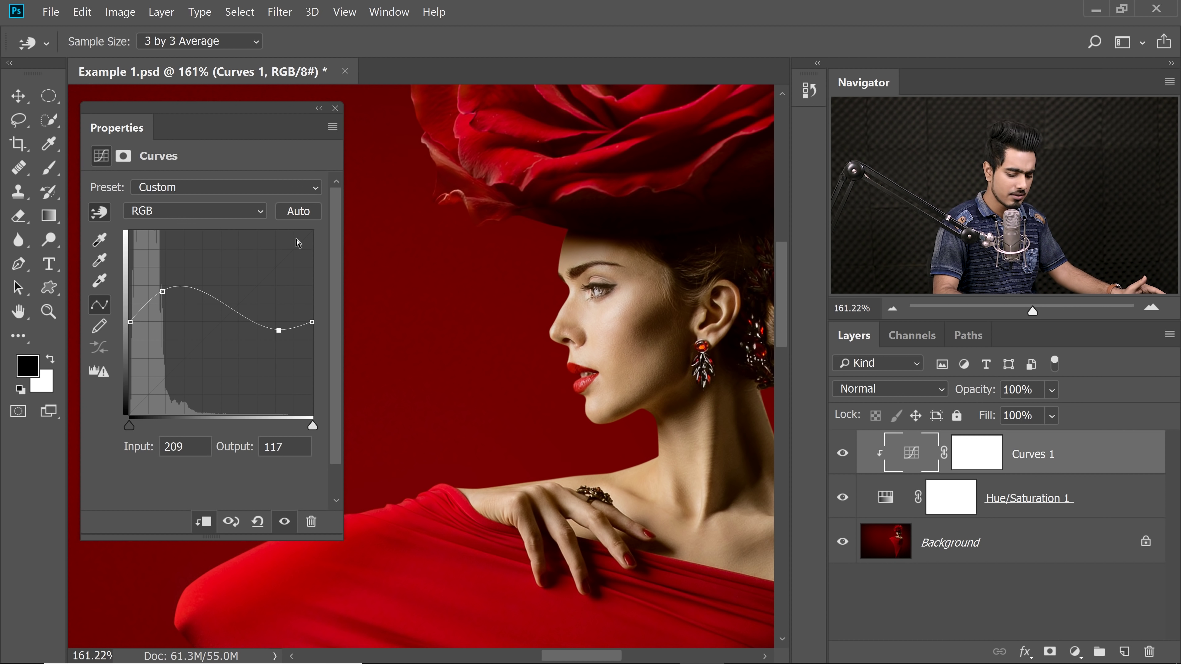
- Fit the whole image in view and compare it with the Hue/Saturation layer hidden and shown
{"action": "key", "text": "ctrl+0"}
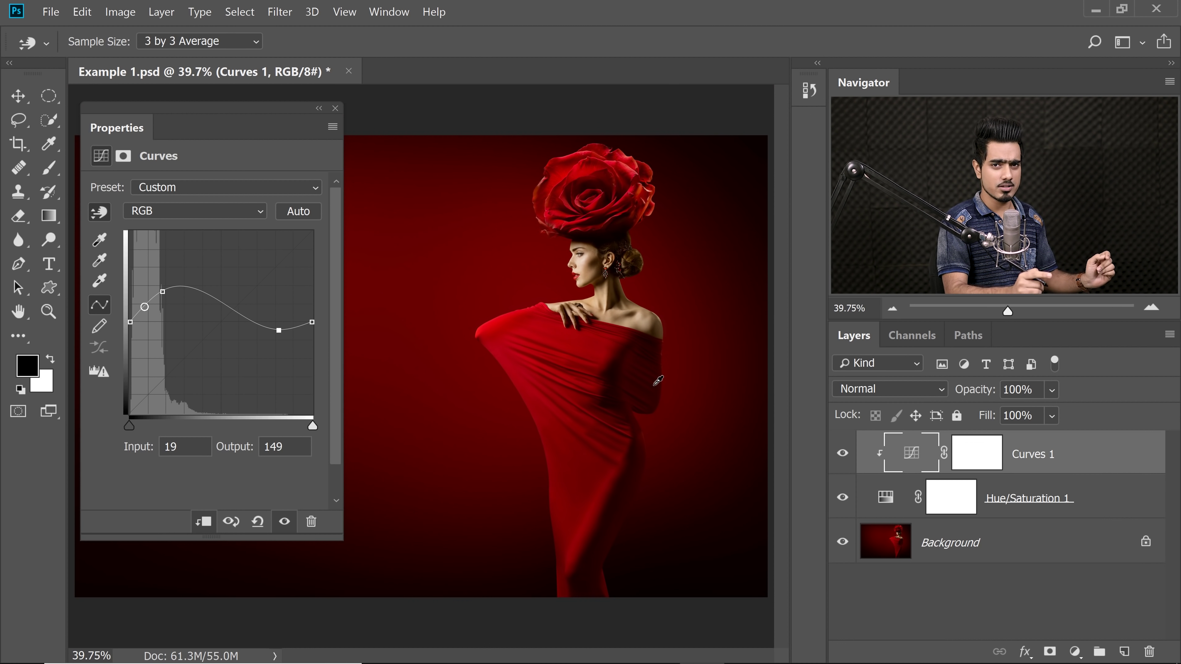
{"action": "left_click", "coordinate": [842, 497]}
{"action": "left_click", "coordinate": [842, 498]}
{"action": "left_click", "coordinate": [842, 497]}
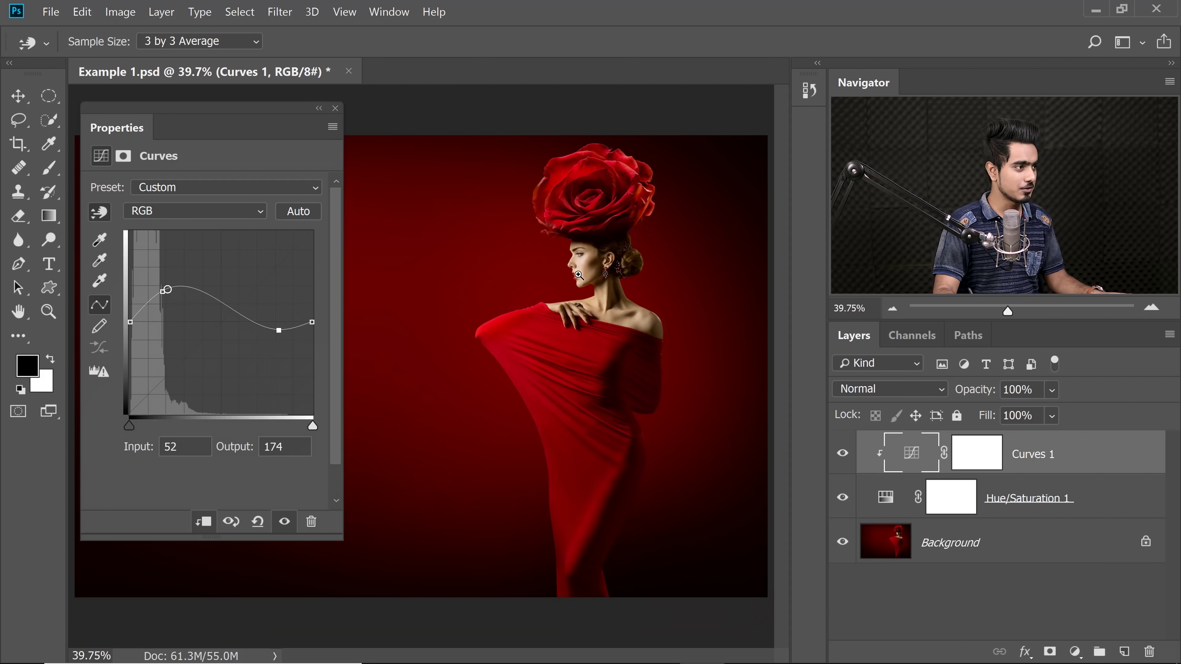
- Refine the curve by moving the highlight point to input 221, output 100, raising the shadow point slightly, and adding a midtone point at 145, 161
{"action": "scroll", "coordinate": [561, 352], "scroll_direction": "up", "scroll_amount": 5}
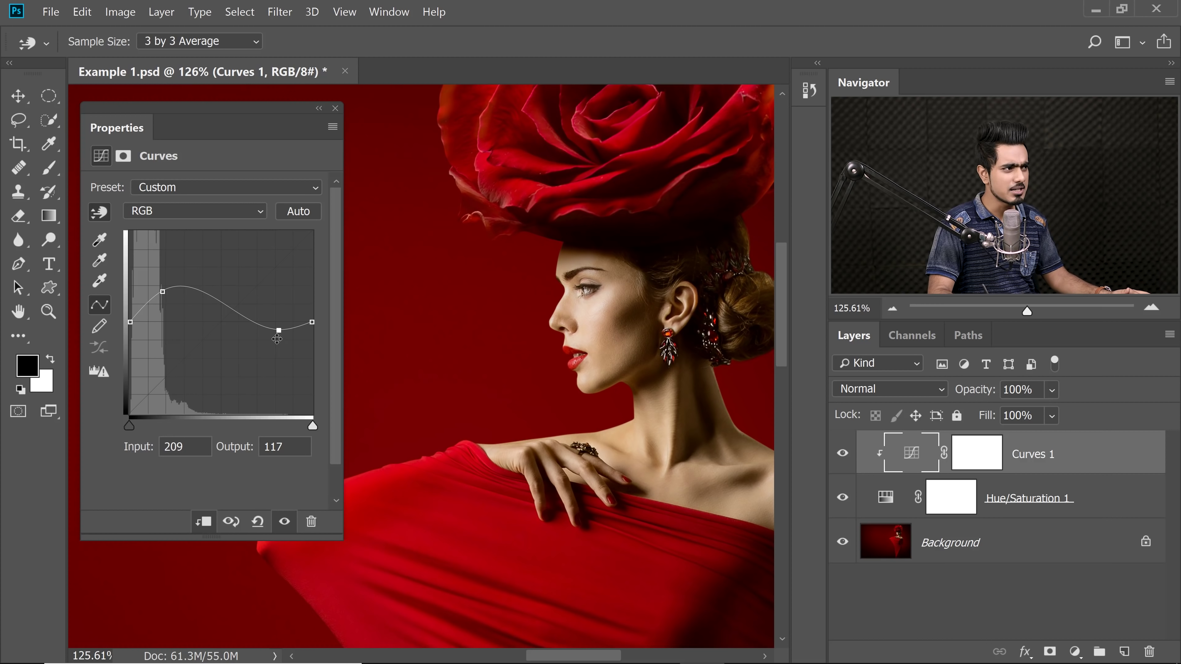
{"action": "left_click_drag", "start_coordinate": [279, 330], "coordinate": [288, 343]}
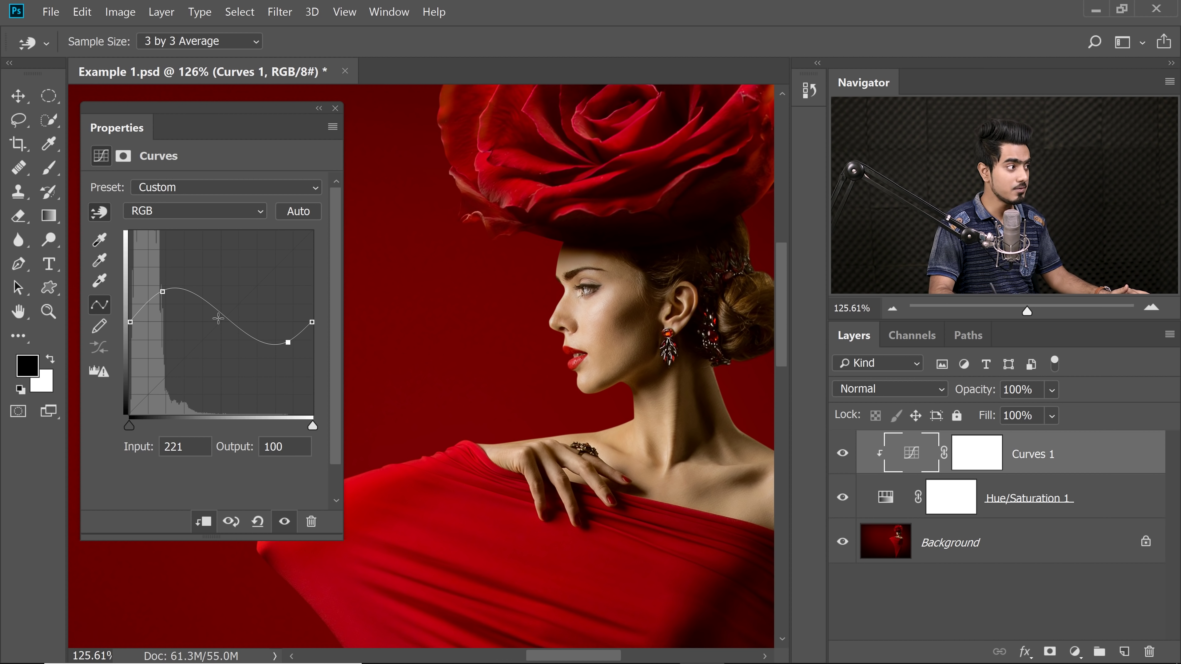
{"action": "left_click_drag", "start_coordinate": [163, 292], "coordinate": [160, 287]}
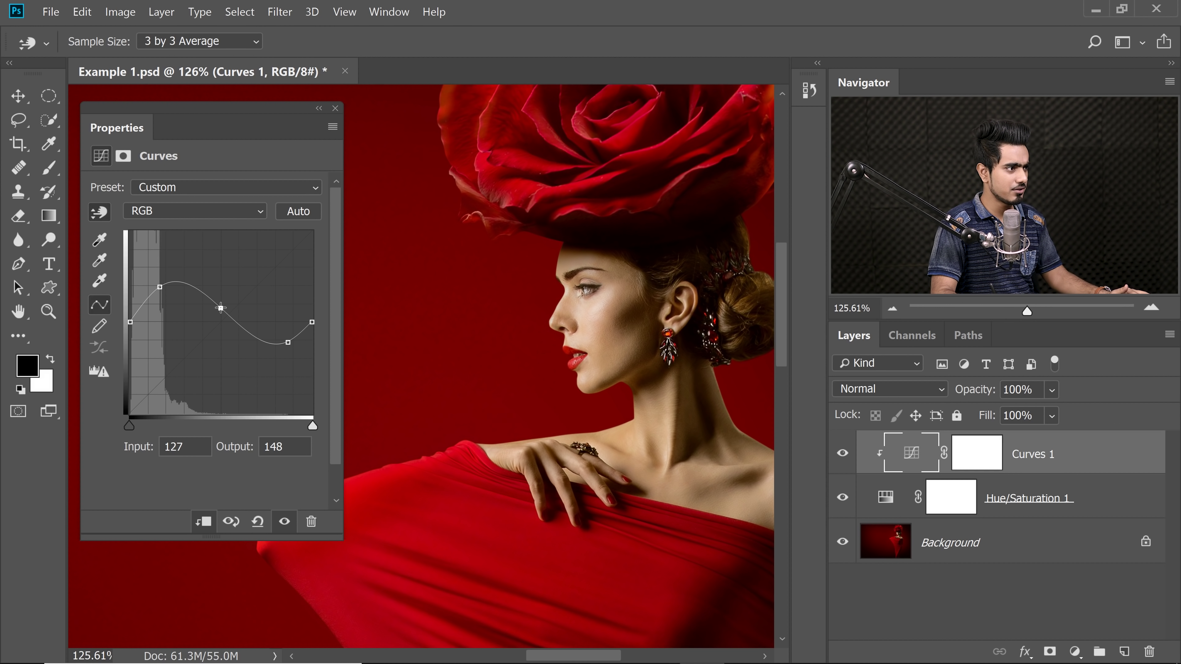
{"action": "mouse_move", "coordinate": [221, 308]}
{"action": "left_mouse_down"}
{"action": "mouse_move", "coordinate": [225, 293]}
{"action": "mouse_move", "coordinate": [233, 299]}
{"action": "left_mouse_up"}
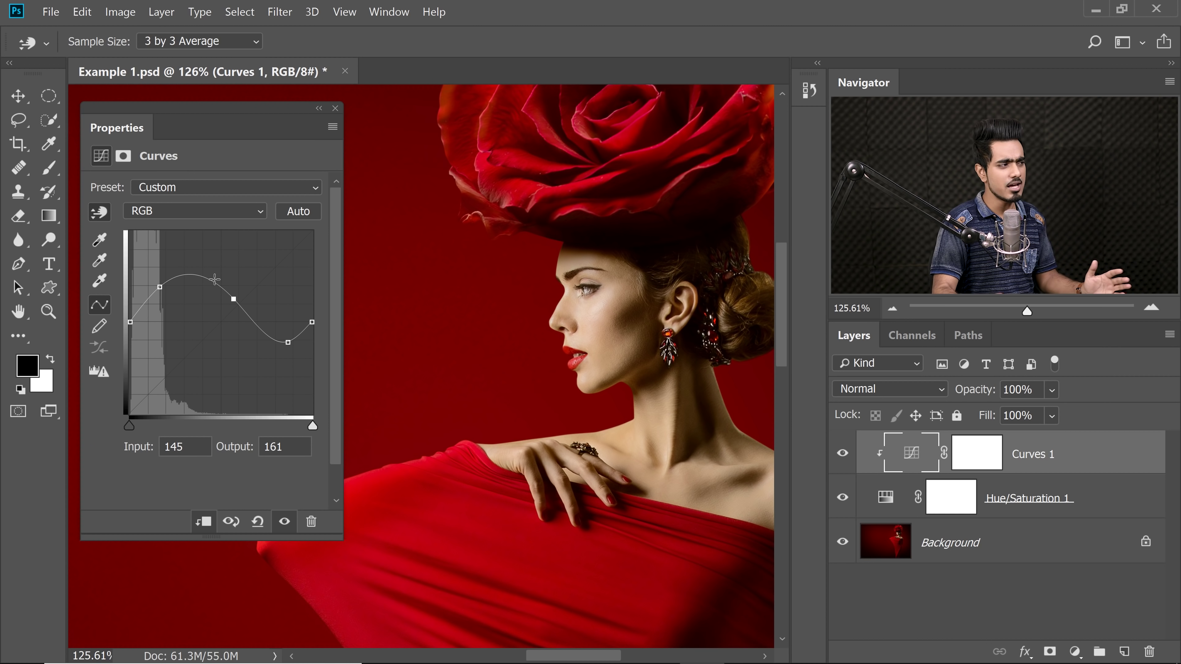
- Compare the close-up with and without the Hue/Saturation layer, and fit the whole image in view
{"action": "left_click", "coordinate": [843, 499]}
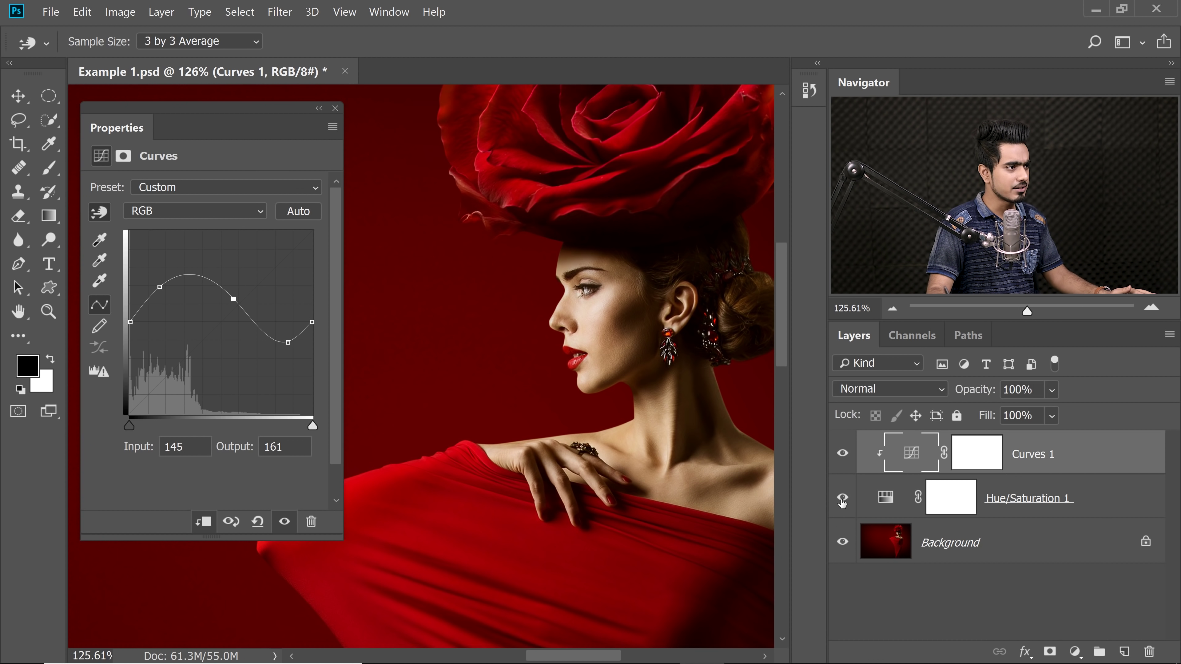
{"action": "left_click", "coordinate": [843, 498]}
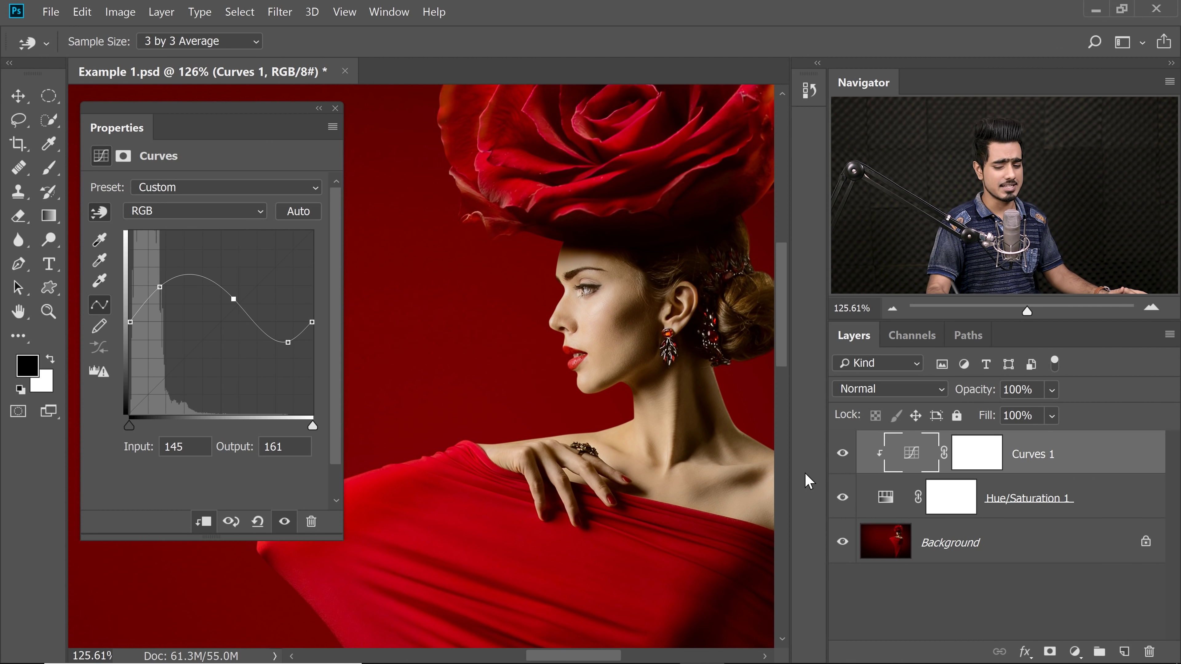
{"action": "key", "text": "ctrl+0"}
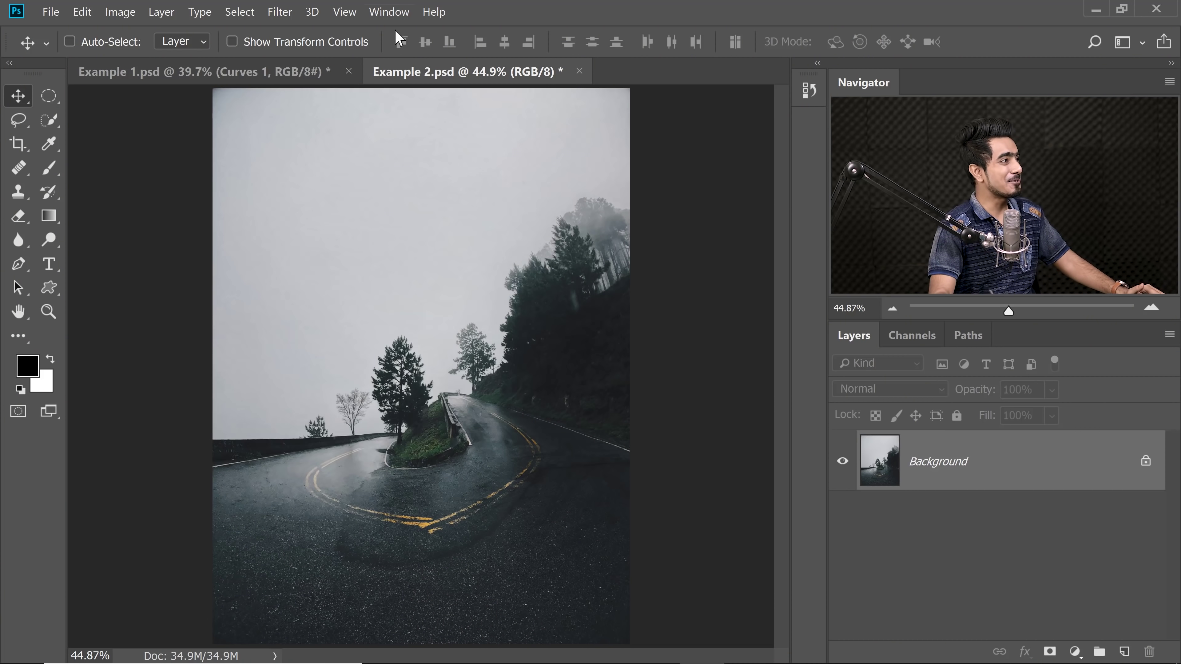
- Run the Horizontal Curve action on Example 2.psd and close the Actions panel
{"action": "left_click", "coordinate": [392, 16]}
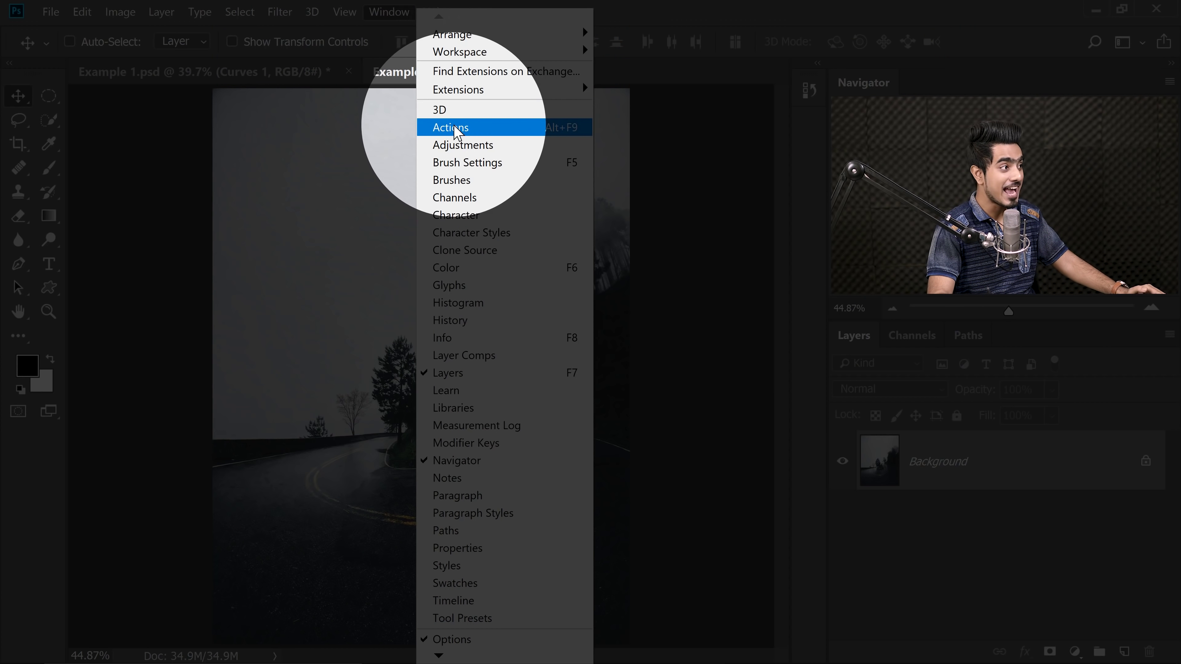
{"action": "left_click", "coordinate": [454, 127]}
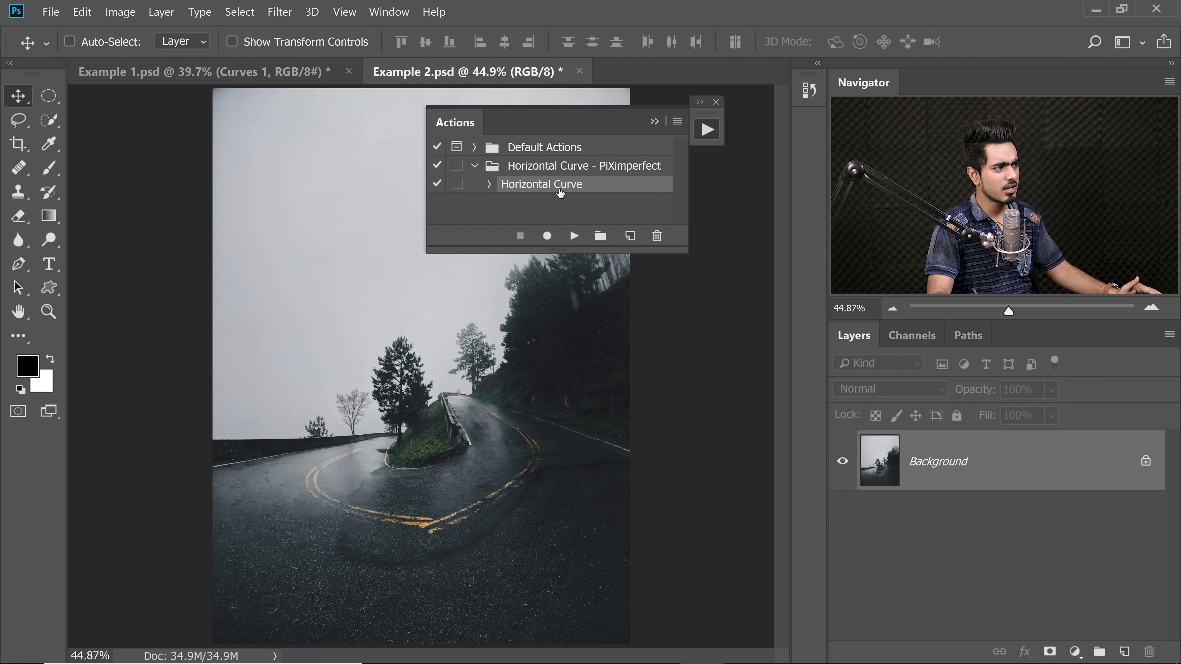
{"action": "left_click", "coordinate": [564, 237]}
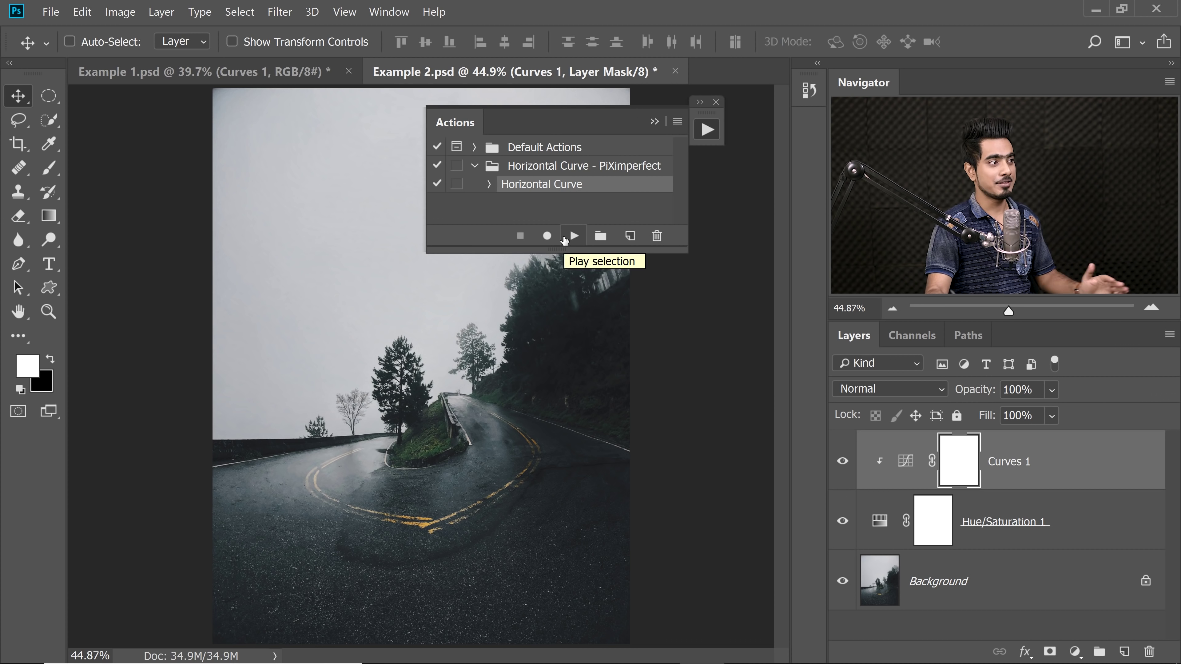
{"action": "left_click", "coordinate": [715, 102]}
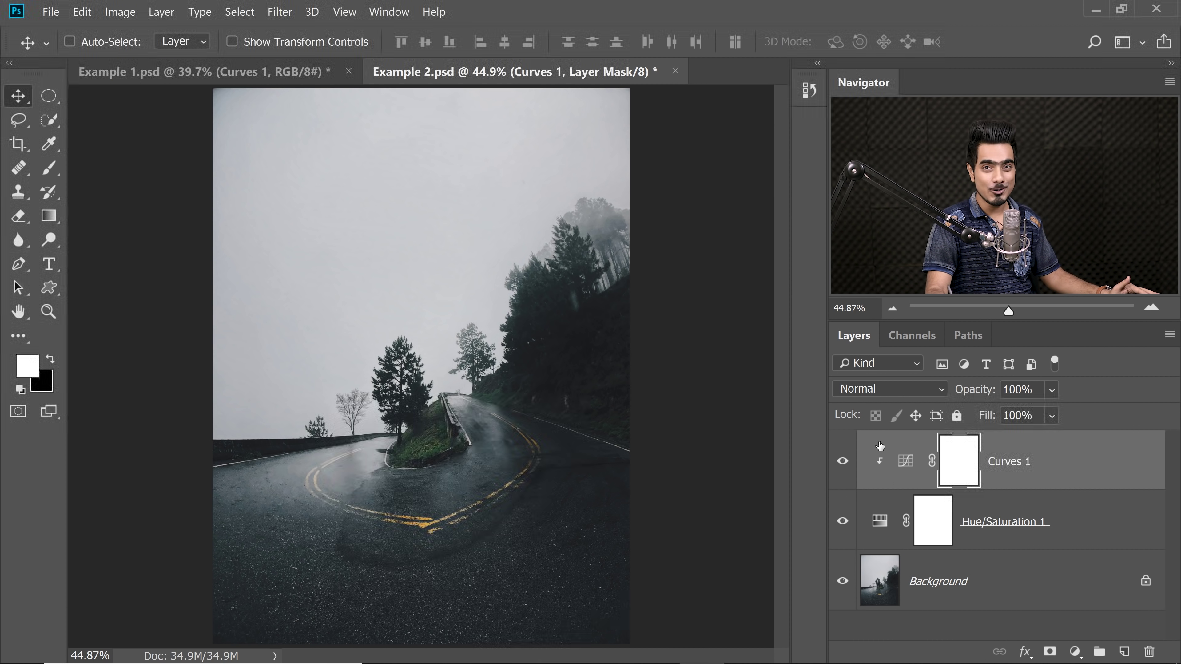
- Open the Curves 1 settings in Example 2.psd and brighten the wet road with on-image adjustment, placing a point at input 155, output 229
{"action": "double_click", "coordinate": [906, 460]}
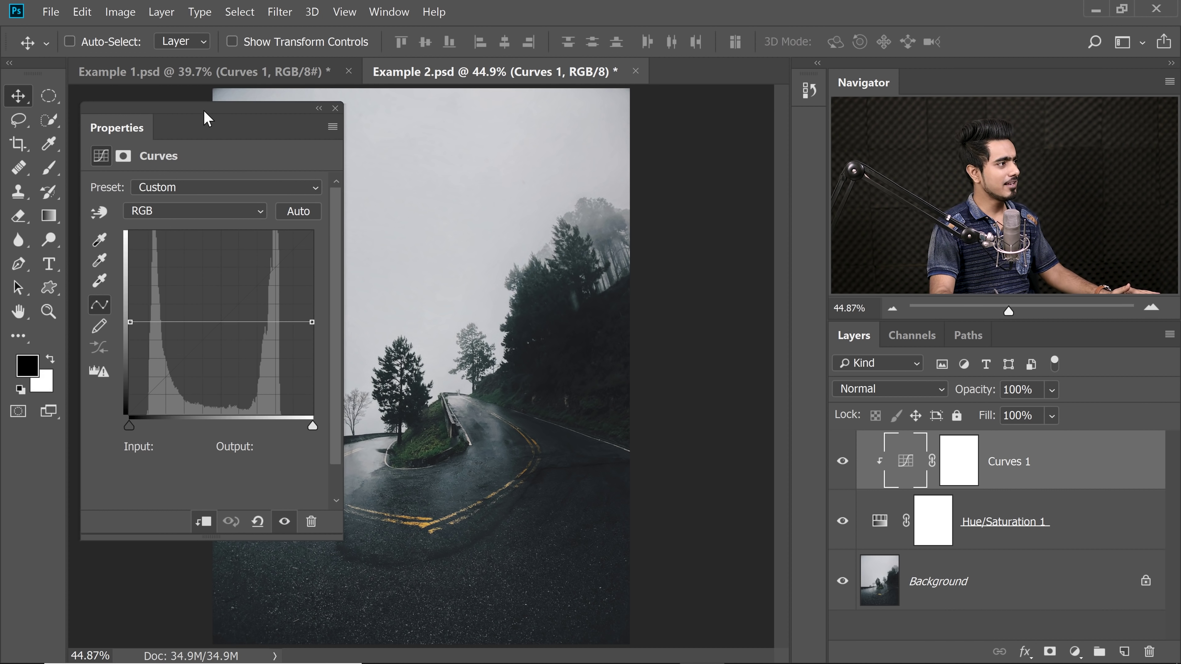
{"action": "left_click_drag", "start_coordinate": [205, 117], "coordinate": [182, 122]}
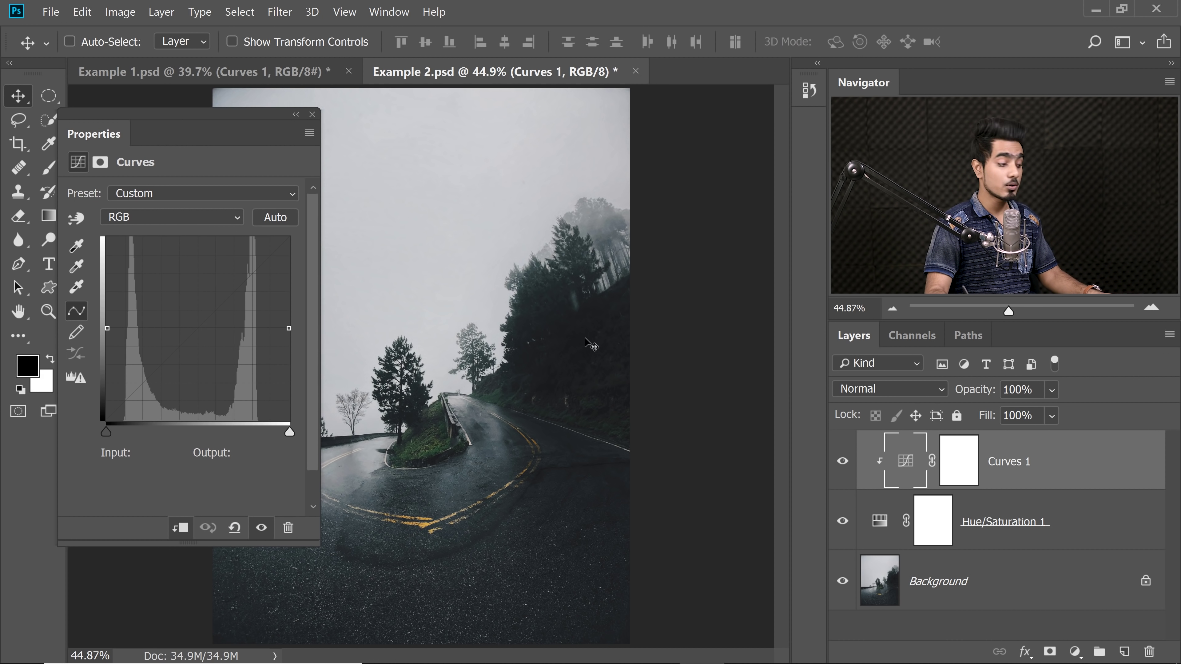
{"action": "scroll", "coordinate": [525, 386], "scroll_direction": "up", "scroll_amount": 5}
{"action": "left_click_drag", "start_coordinate": [476, 416], "coordinate": [587, 382]}
{"action": "left_click", "coordinate": [76, 217]}
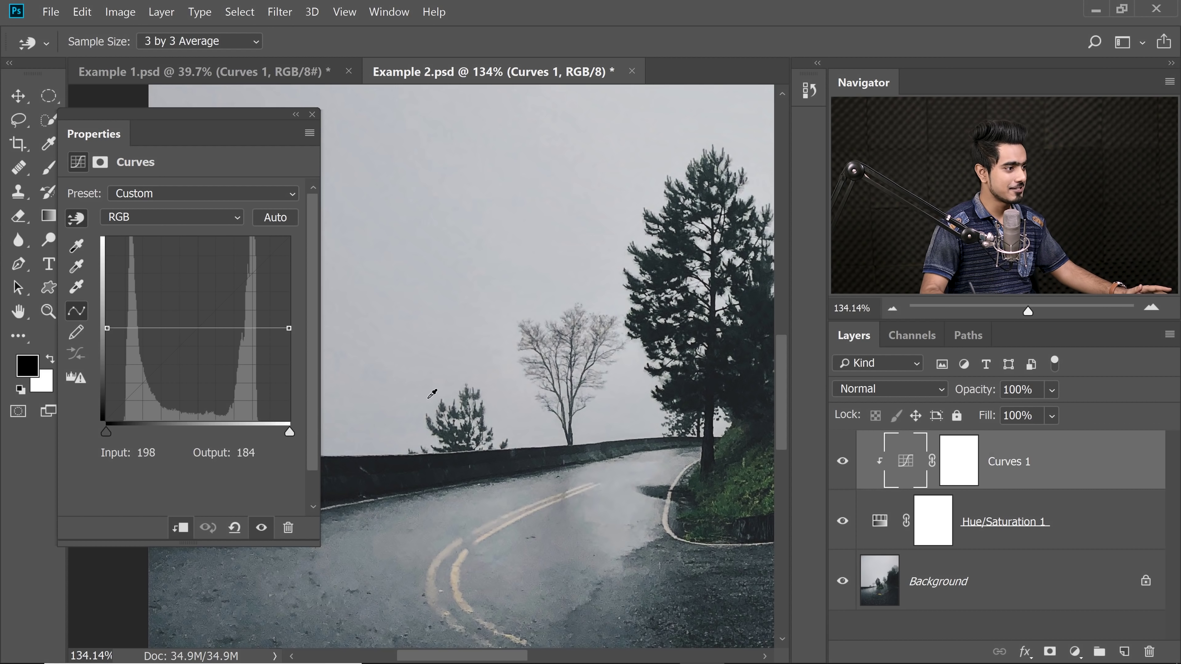
{"action": "left_click", "coordinate": [618, 495]}
{"action": "left_click_drag", "start_coordinate": [618, 495], "coordinate": [636, 412]}
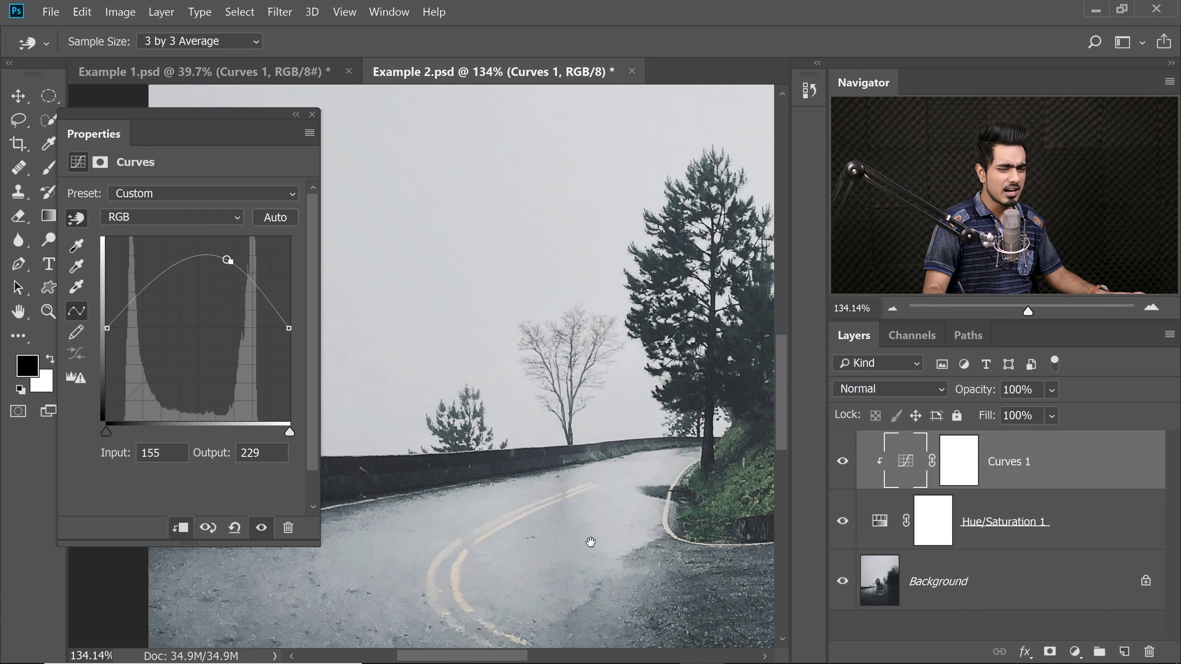
- Darken the dark asphalt foreground with on-image curve adjustment, placing a point at input 36, output 106, and fit the whole image in view
{"action": "left_click_drag", "start_coordinate": [567, 530], "coordinate": [646, 330]}
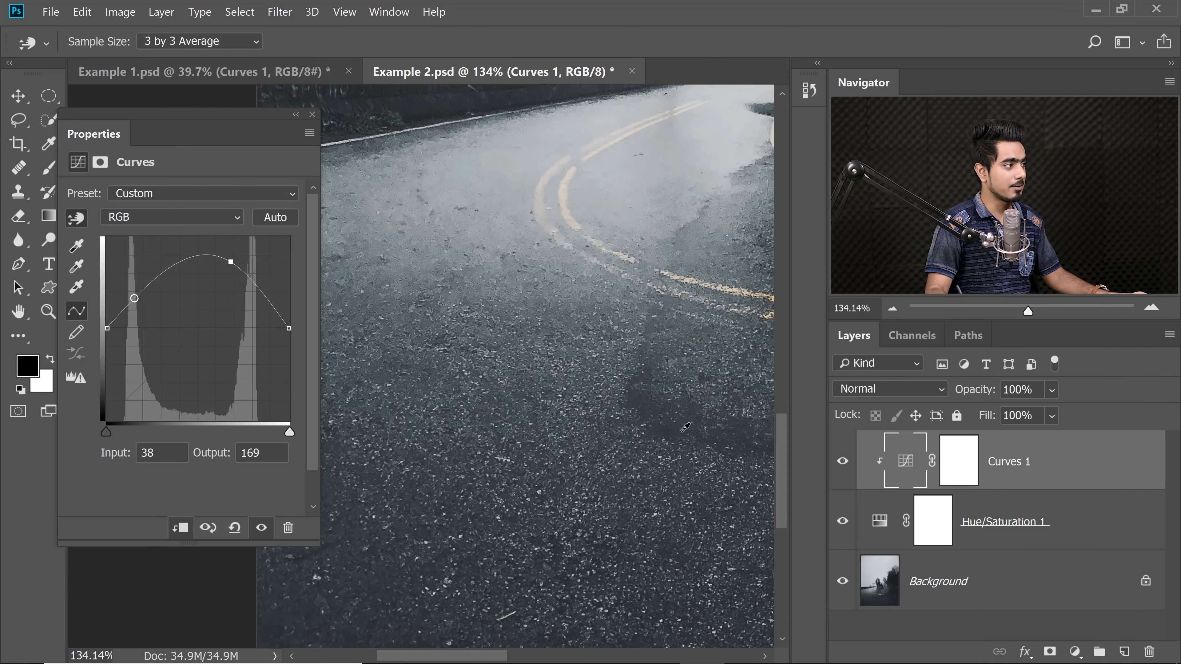
{"action": "left_click_drag", "start_coordinate": [678, 427], "coordinate": [677, 478]}
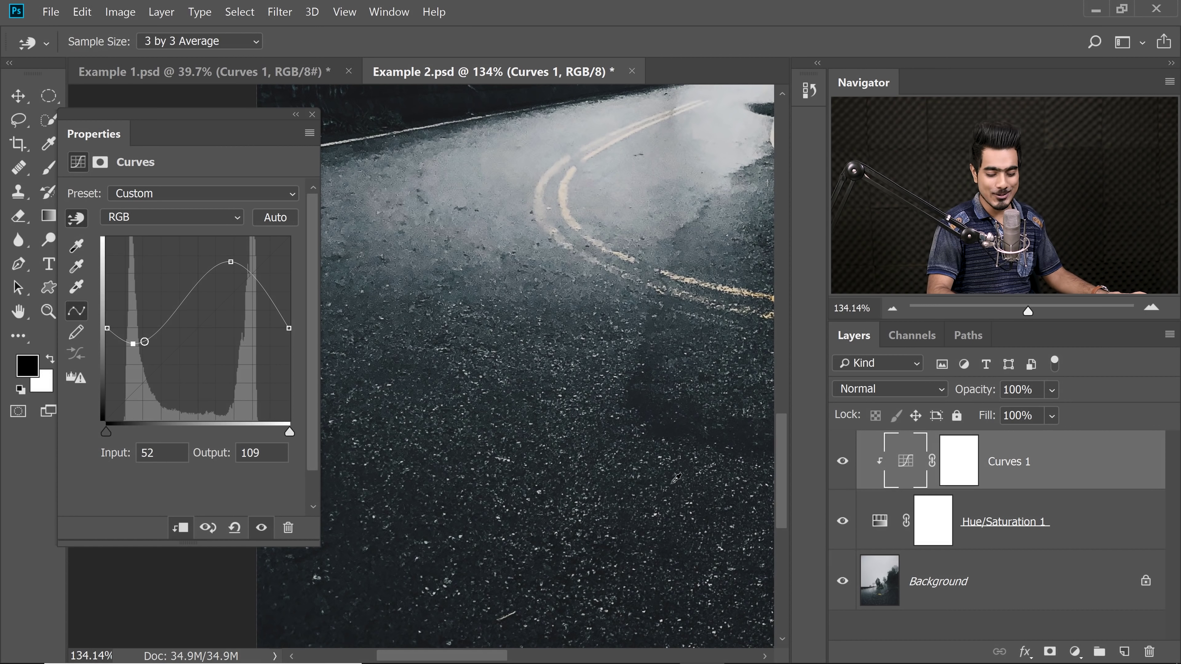
{"action": "key", "text": "ctrl+0"}
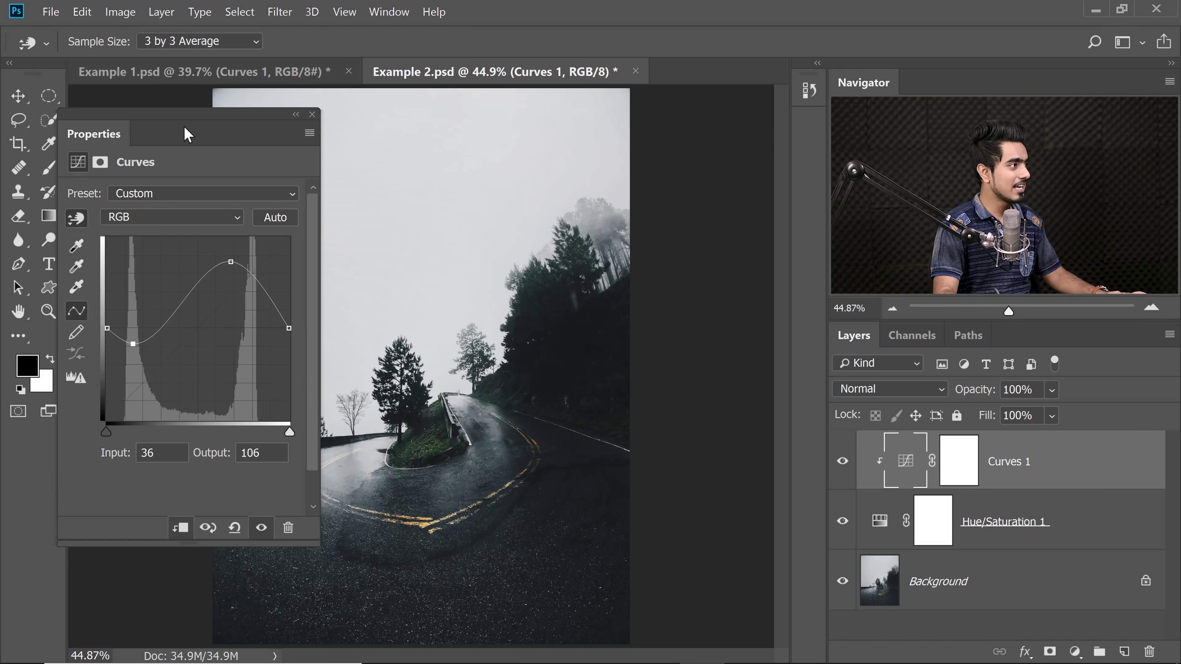
- Move the Properties panel off the wet road and compare the photo with and without the Hue/Saturation layer
{"action": "left_click_drag", "start_coordinate": [103, 136], "coordinate": [656, 104]}
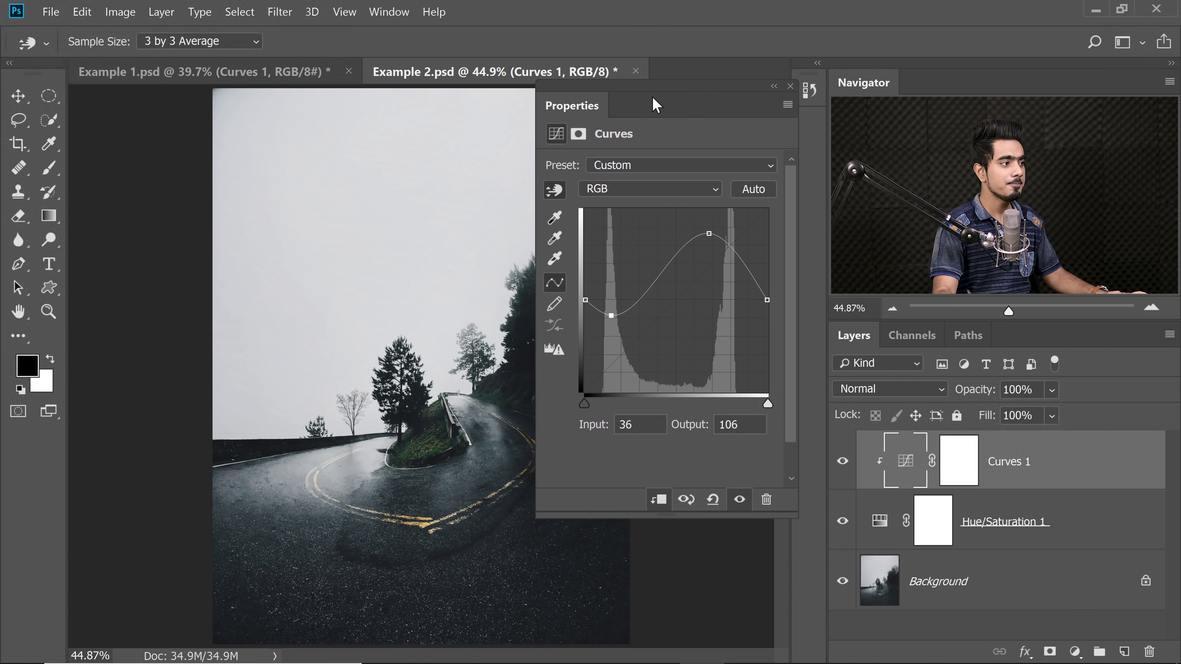
{"action": "left_click", "coordinate": [842, 522]}
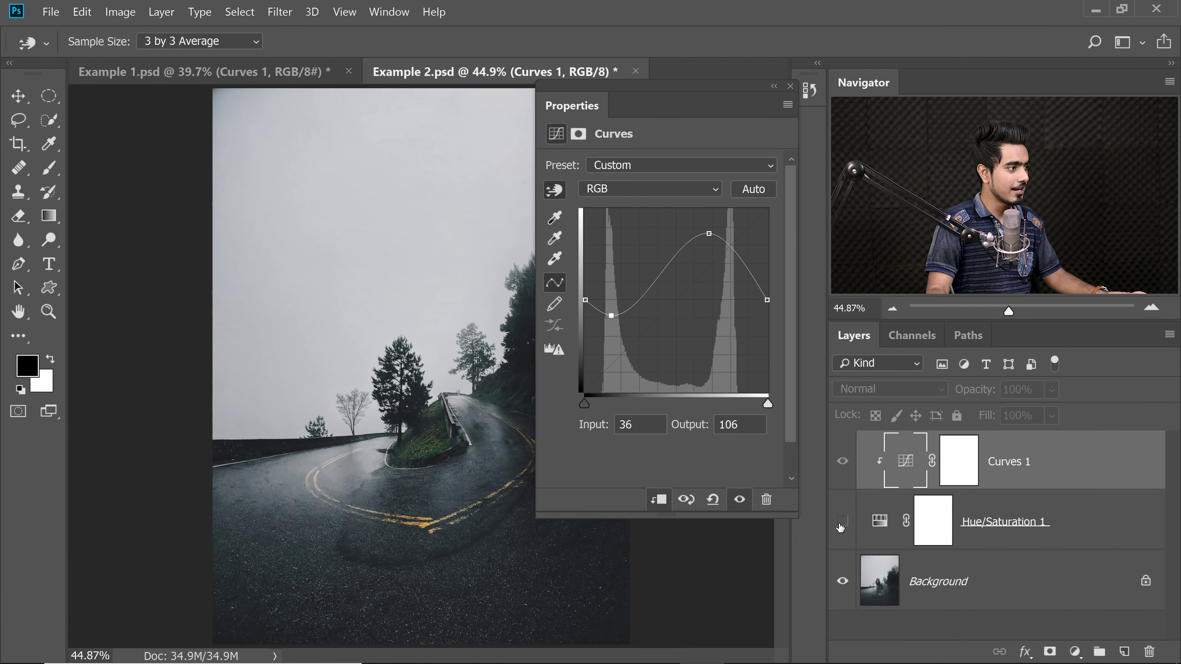
{"action": "left_click", "coordinate": [841, 523]}
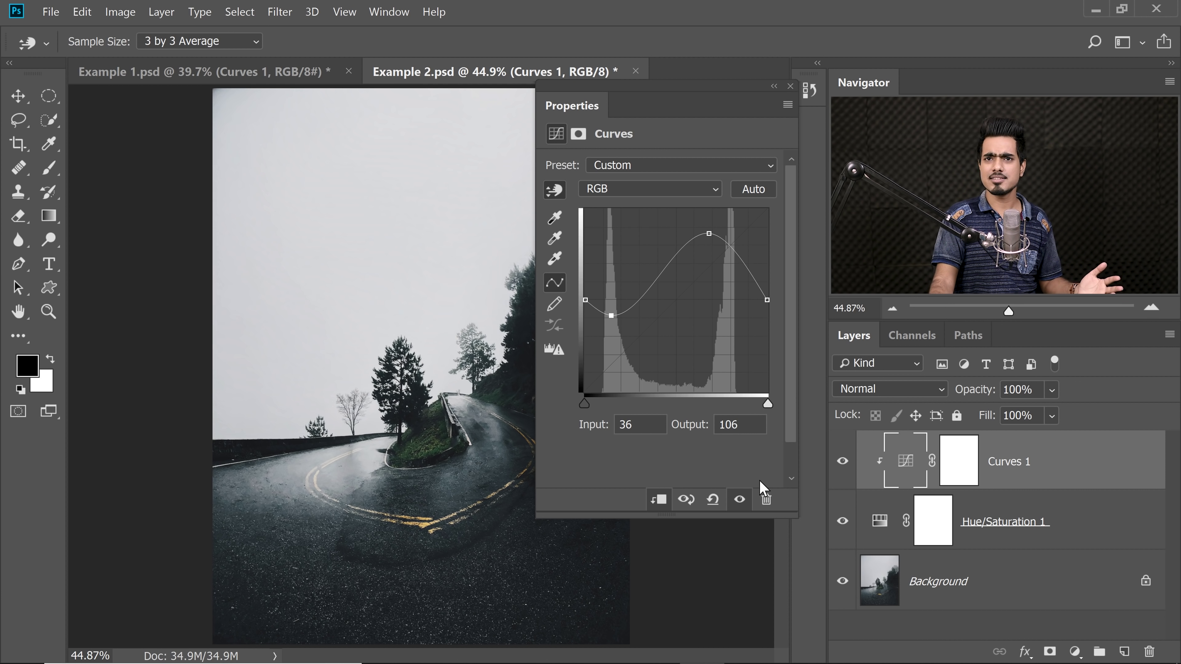
- Draw a vertical white-to-black reflected gradient on the Hue/Saturation mask, centred on the road, and redraw it starting lower with a wider fade
{"action": "left_click", "coordinate": [932, 525]}
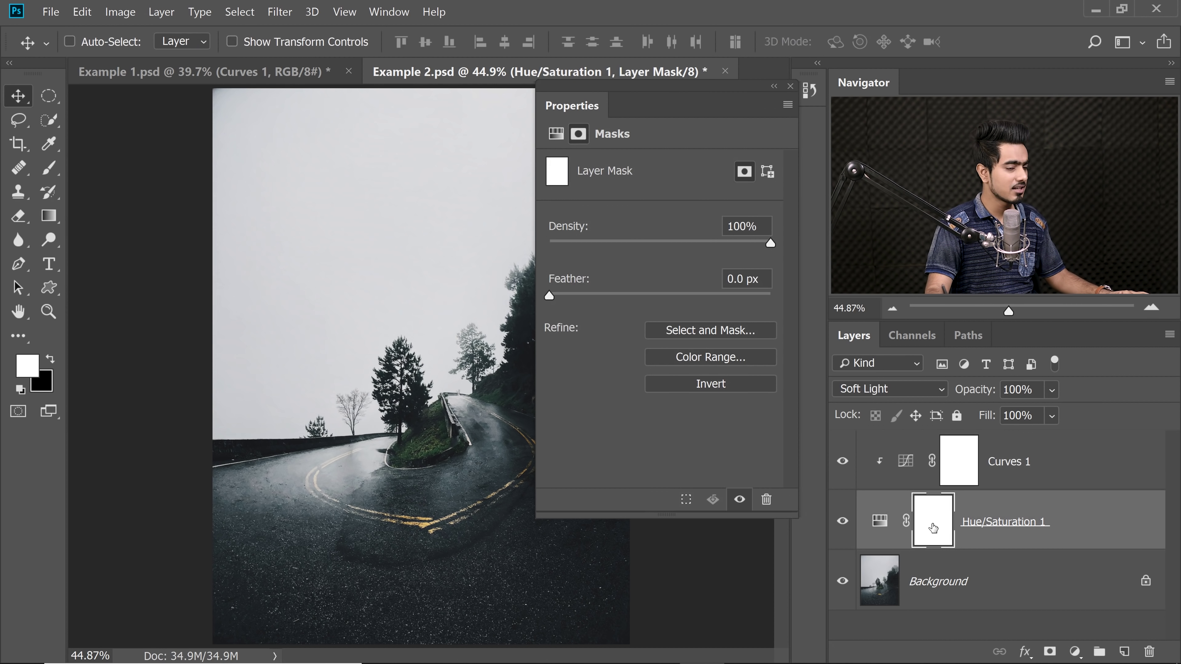
{"action": "left_click", "coordinate": [50, 217]}
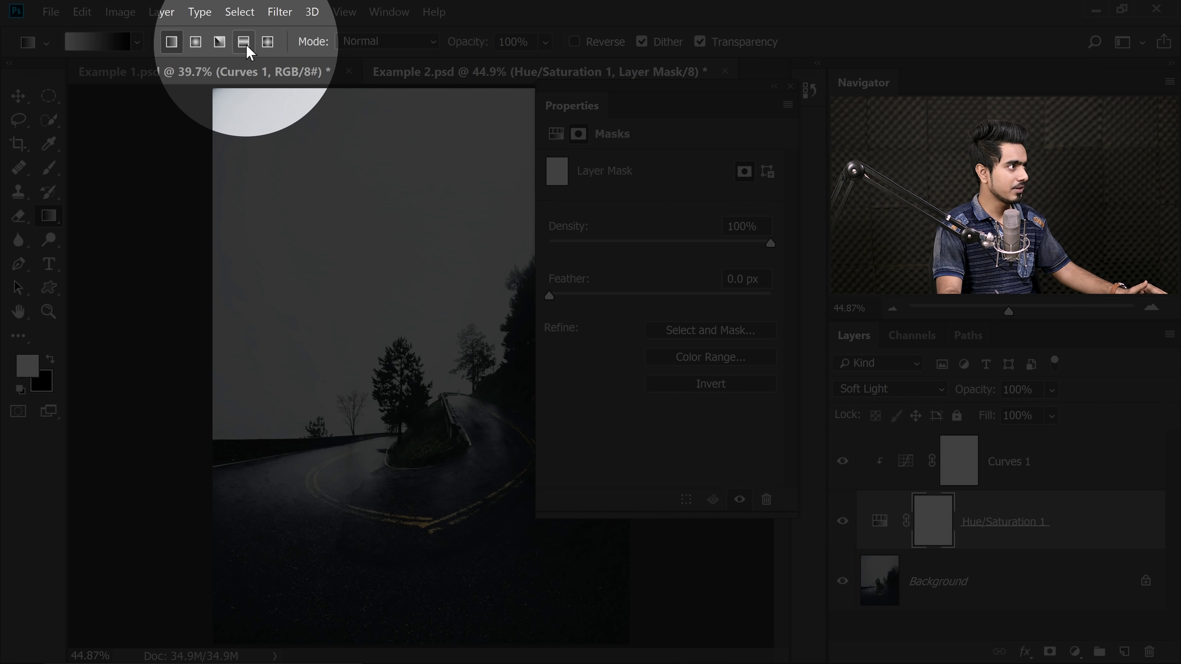
{"action": "left_click", "coordinate": [244, 41]}
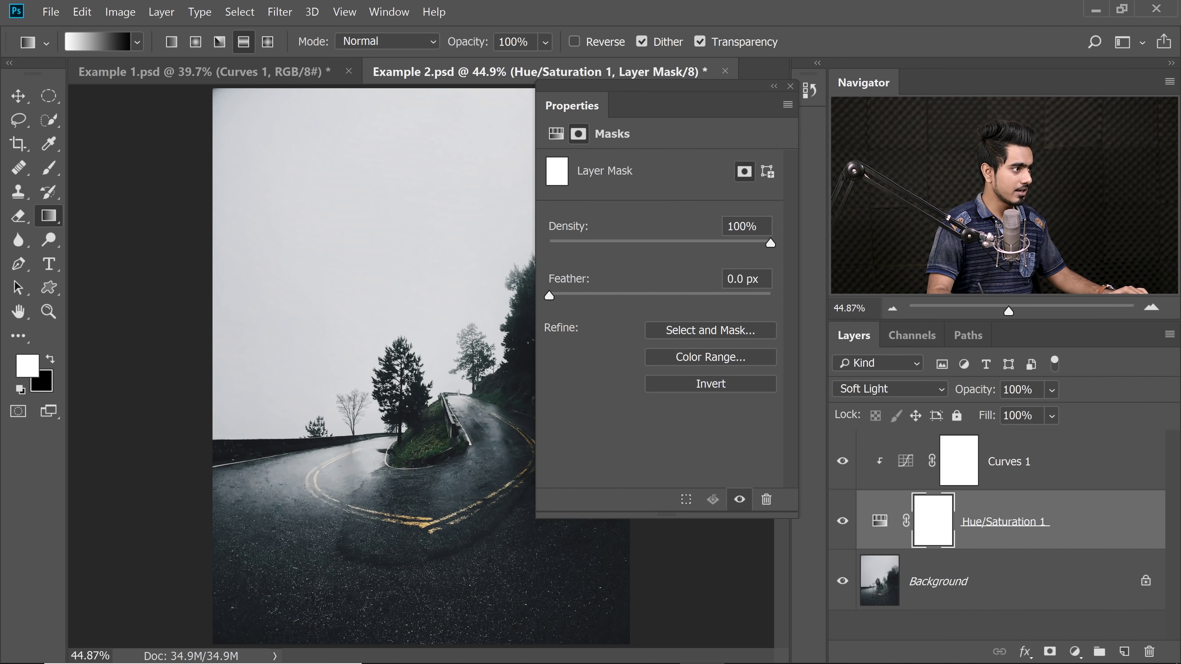
{"action": "left_click_drag", "start_coordinate": [391, 552], "coordinate": [395, 544]}
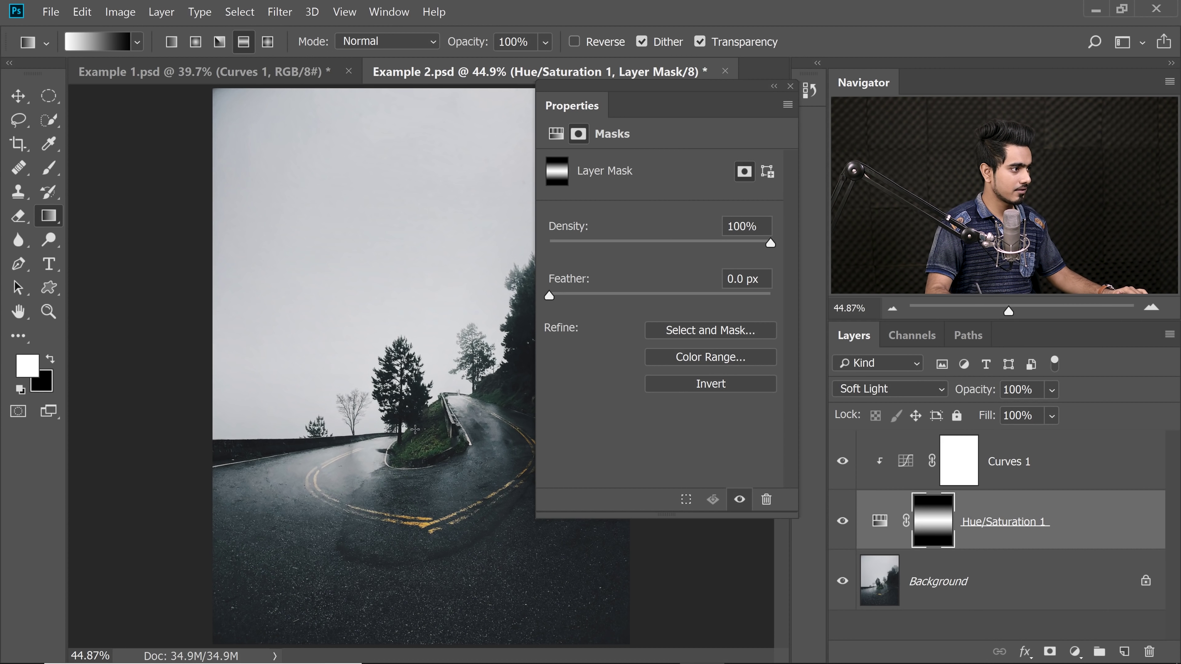
{"action": "left_click_drag", "start_coordinate": [393, 625], "coordinate": [399, 625]}
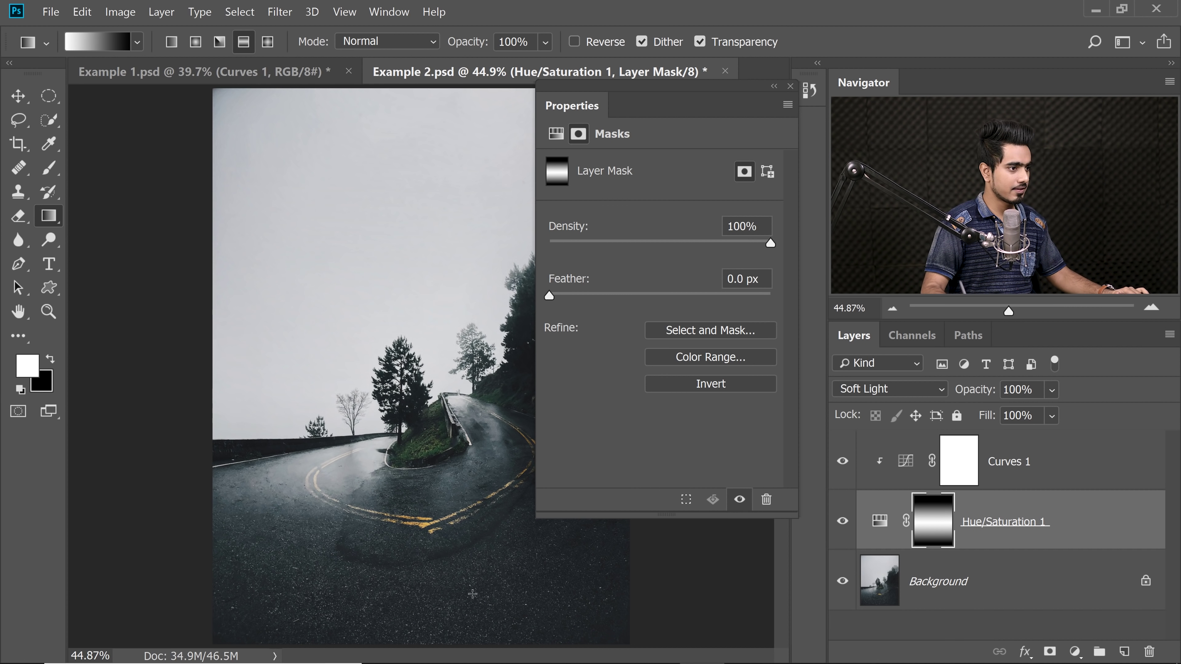
- Compare Example 2.psd with and without the masked Hue/Saturation layer, and switch to Example 1.psd
{"action": "left_click", "coordinate": [843, 522]}
{"action": "left_click", "coordinate": [843, 522]}
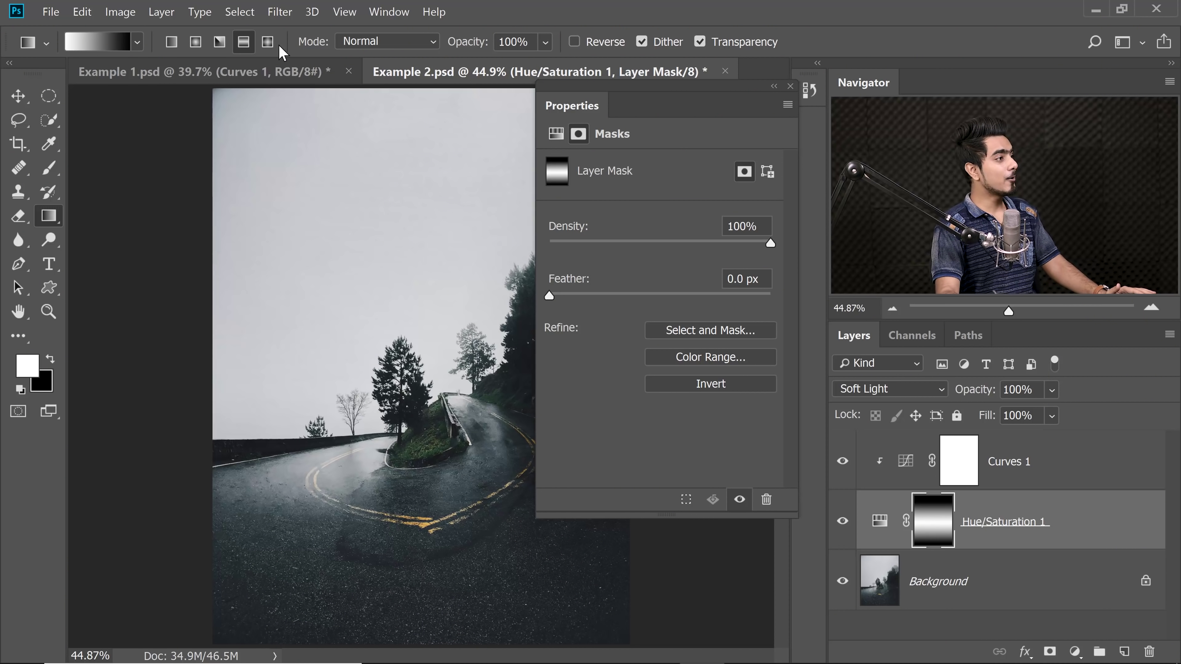
{"action": "left_click", "coordinate": [277, 70]}
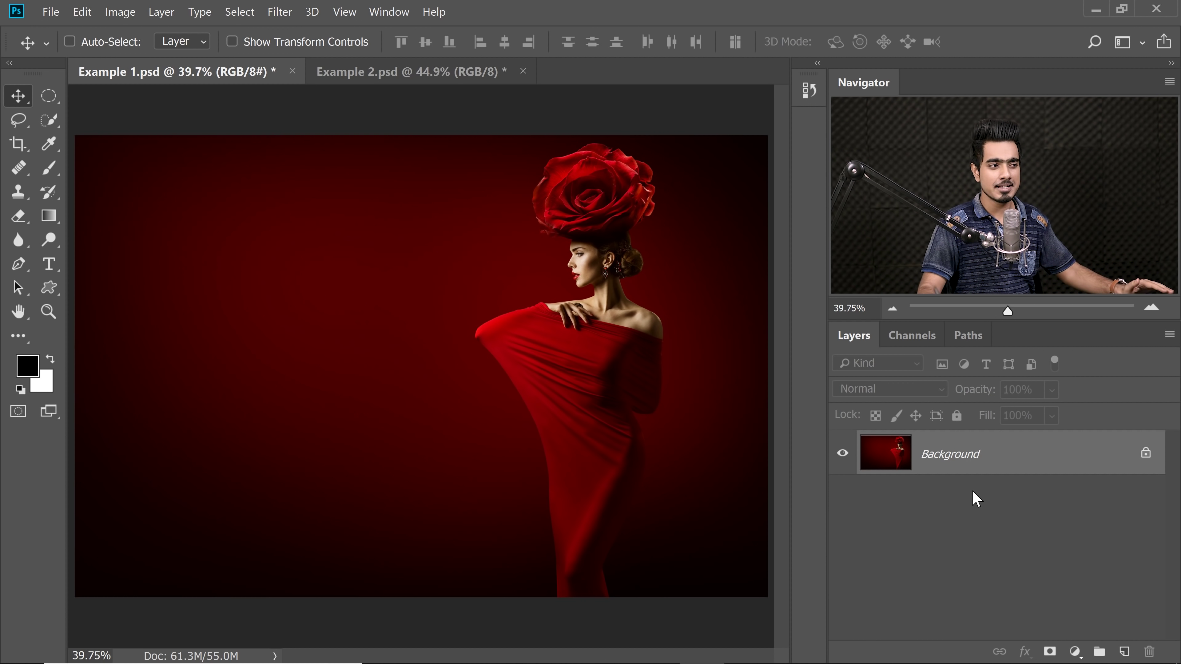
- Add an empty layer above the Background and paint 50% gray, color 808080, over the backdrop beside the woman with a soft brush
{"action": "left_click", "coordinate": [1124, 653]}
{"action": "key", "text": "b"}
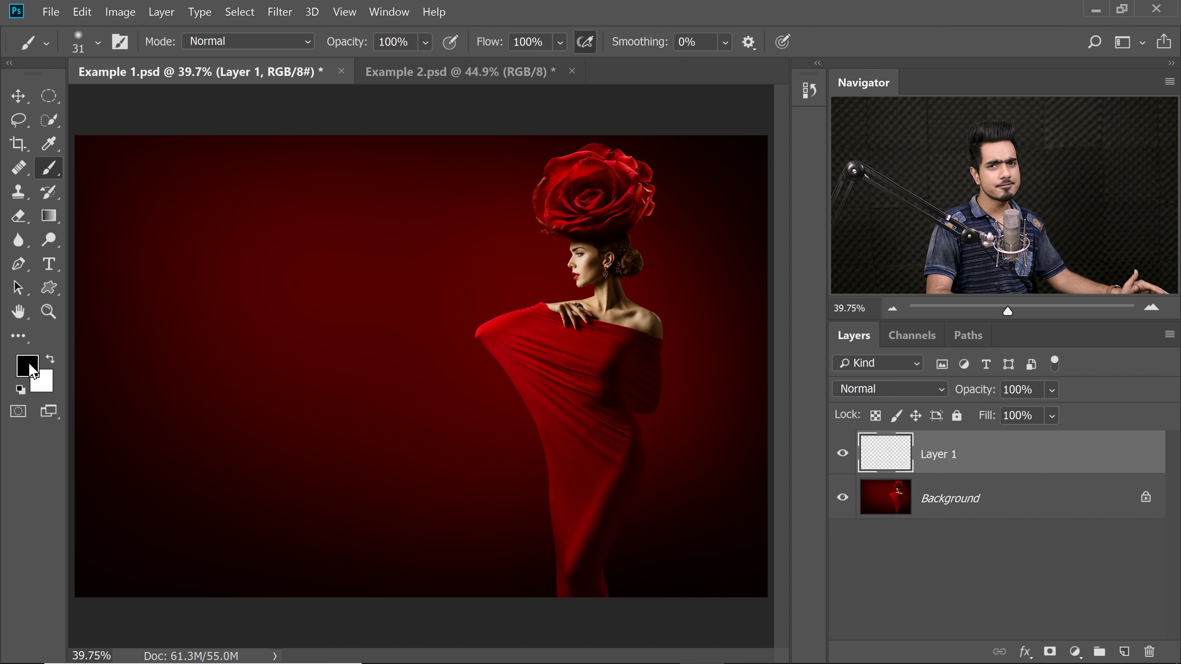
{"action": "left_click", "coordinate": [30, 375]}
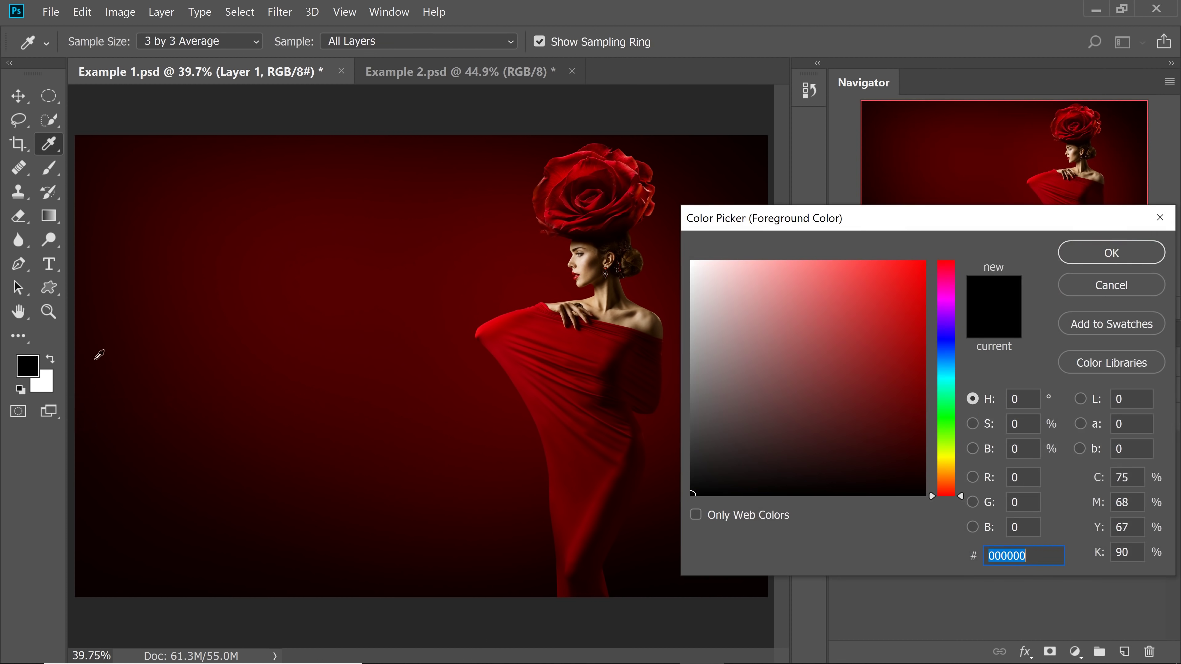
{"action": "type", "text": "808080"}
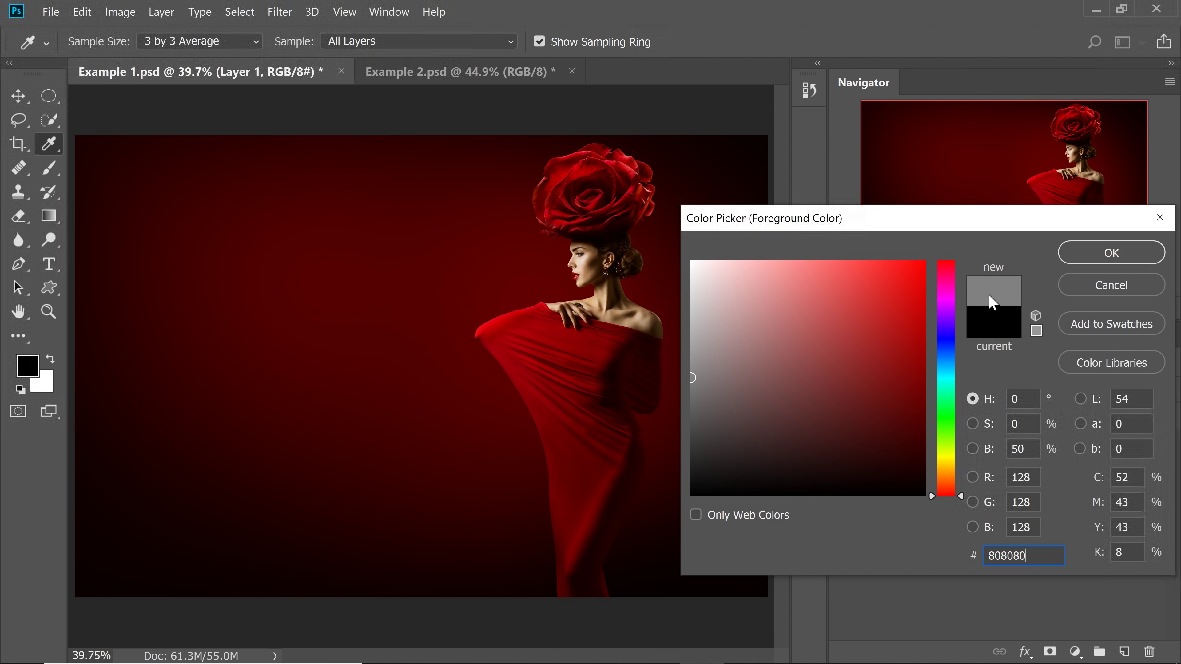
{"action": "left_click", "coordinate": [1088, 260]}
{"action": "key", "text": "b"}
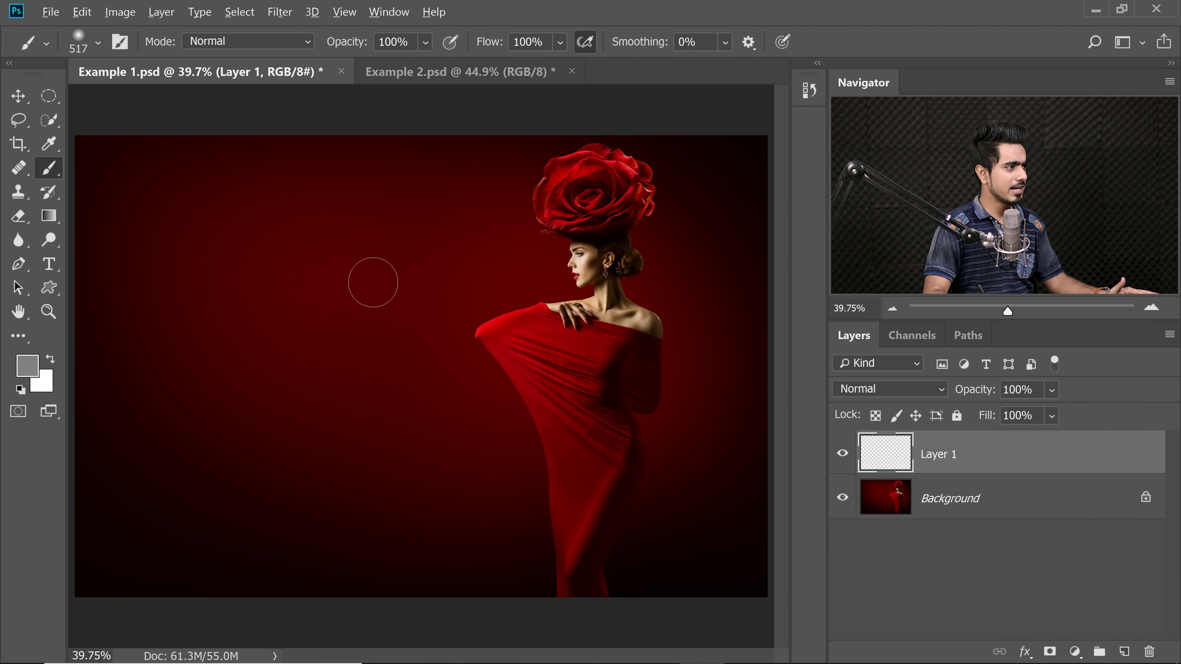
{"action": "mouse_move", "coordinate": [344, 279]}
{"action": "left_mouse_down"}
{"action": "mouse_move", "coordinate": [395, 367]}
{"action": "mouse_move", "coordinate": [483, 470]}
{"action": "left_mouse_up"}
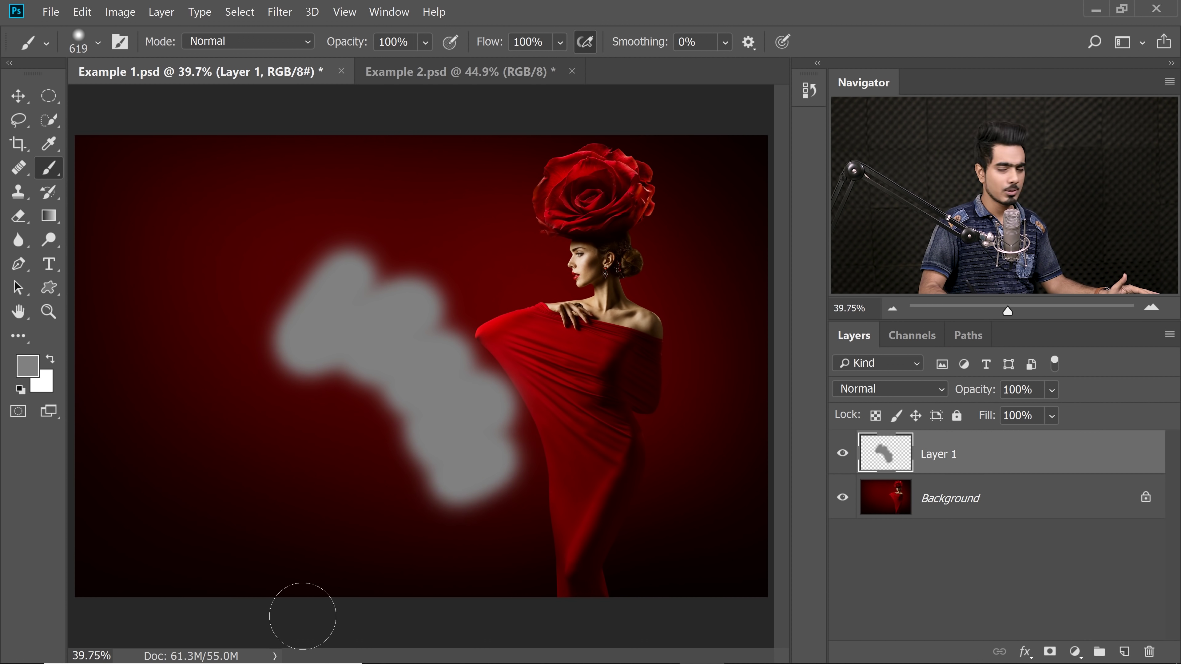
- Set the gray-painted layer's blend mode to Overlay, check the painted area up close, and change the mode to Soft Light
{"action": "left_click", "coordinate": [899, 390]}
{"action": "left_click", "coordinate": [893, 247]}
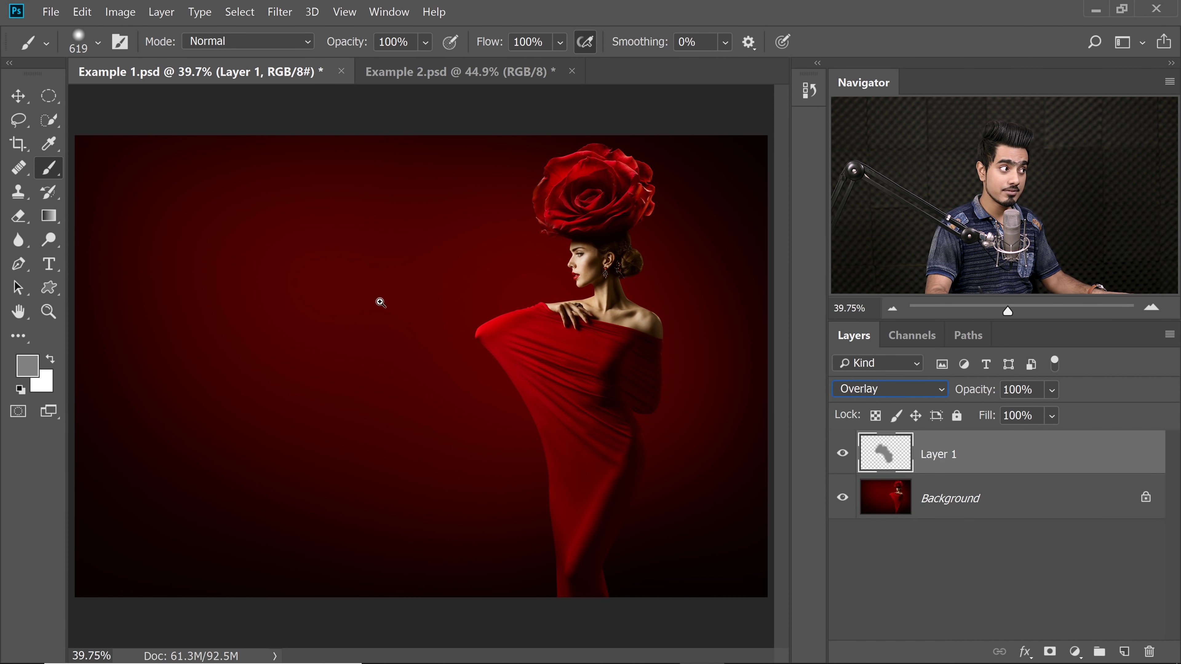
{"action": "left_click_drag", "start_coordinate": [380, 303], "coordinate": [395, 298]}
{"action": "left_click", "coordinate": [909, 389]}
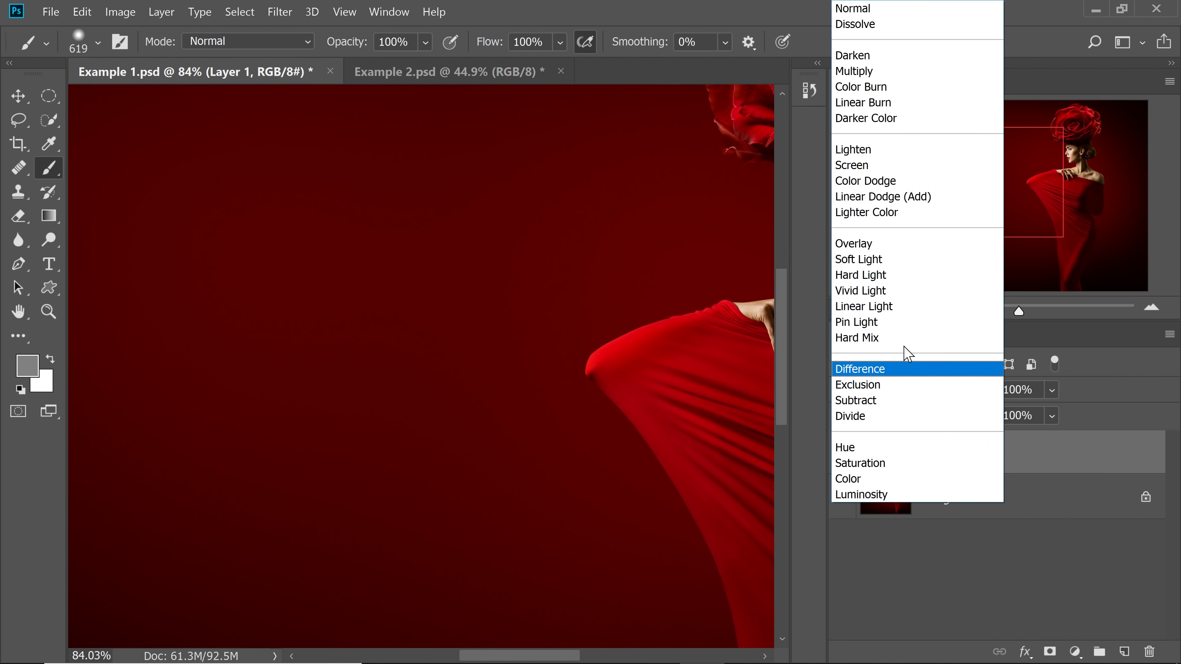
{"action": "left_click", "coordinate": [901, 261]}
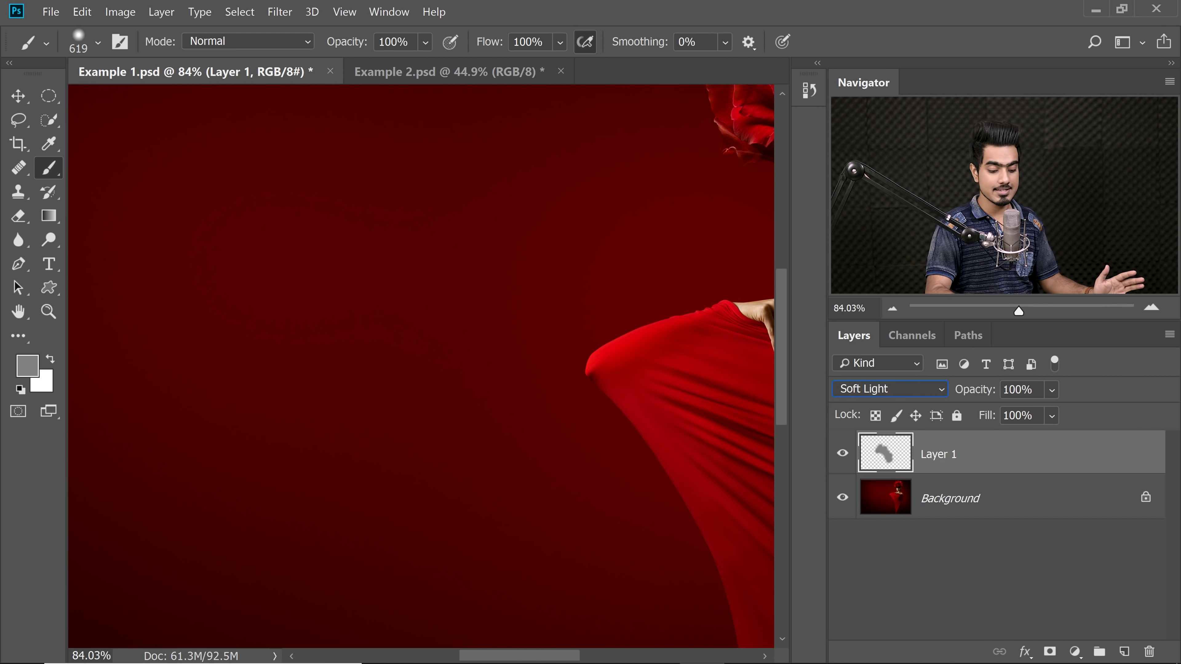
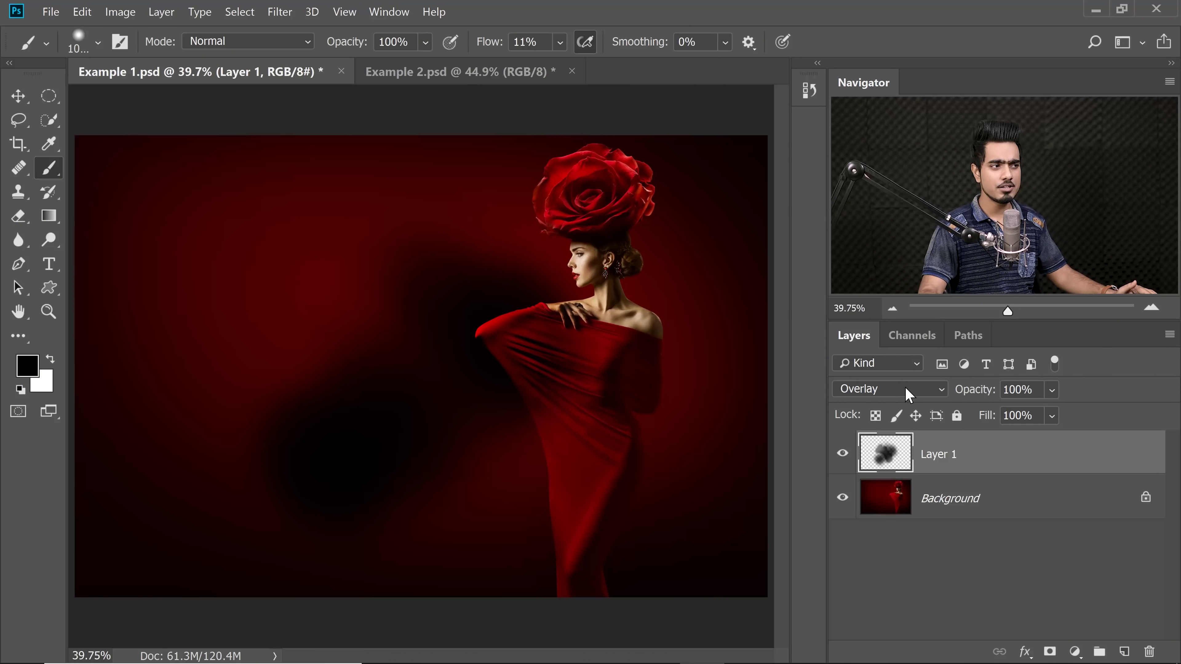
- Set Layer 1 to Normal blending and paint a soft white area beside the woman's raised shoulder
{"action": "left_click", "coordinate": [909, 395]}
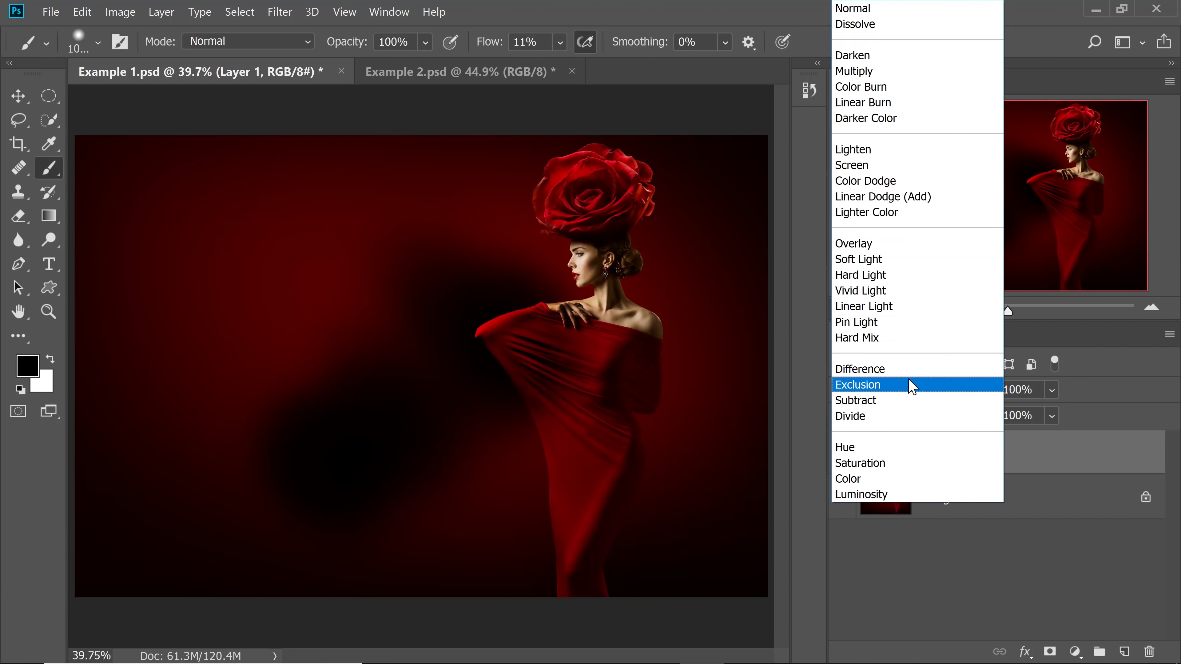
{"action": "left_click", "coordinate": [925, 10]}
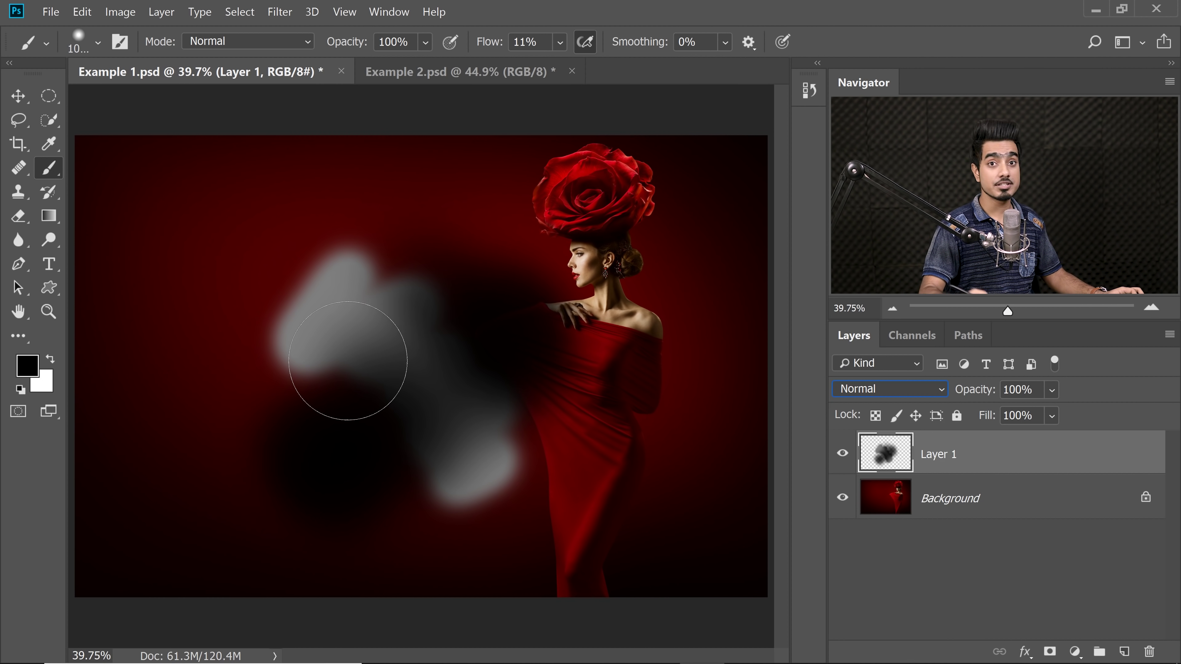
{"action": "left_click", "coordinate": [48, 364]}
{"action": "mouse_move", "coordinate": [381, 326]}
{"action": "left_mouse_down"}
{"action": "mouse_move", "coordinate": [474, 394]}
{"action": "mouse_move", "coordinate": [519, 332]}
{"action": "mouse_move", "coordinate": [562, 321]}
{"action": "mouse_move", "coordinate": [559, 312]}
{"action": "mouse_move", "coordinate": [511, 317]}
{"action": "mouse_move", "coordinate": [507, 348]}
{"action": "mouse_move", "coordinate": [534, 321]}
{"action": "left_mouse_up"}
- Set the painted layer to Overlay and inspect its dark, gray and white areas up close on the backdrop and dress
{"action": "left_click", "coordinate": [896, 391]}
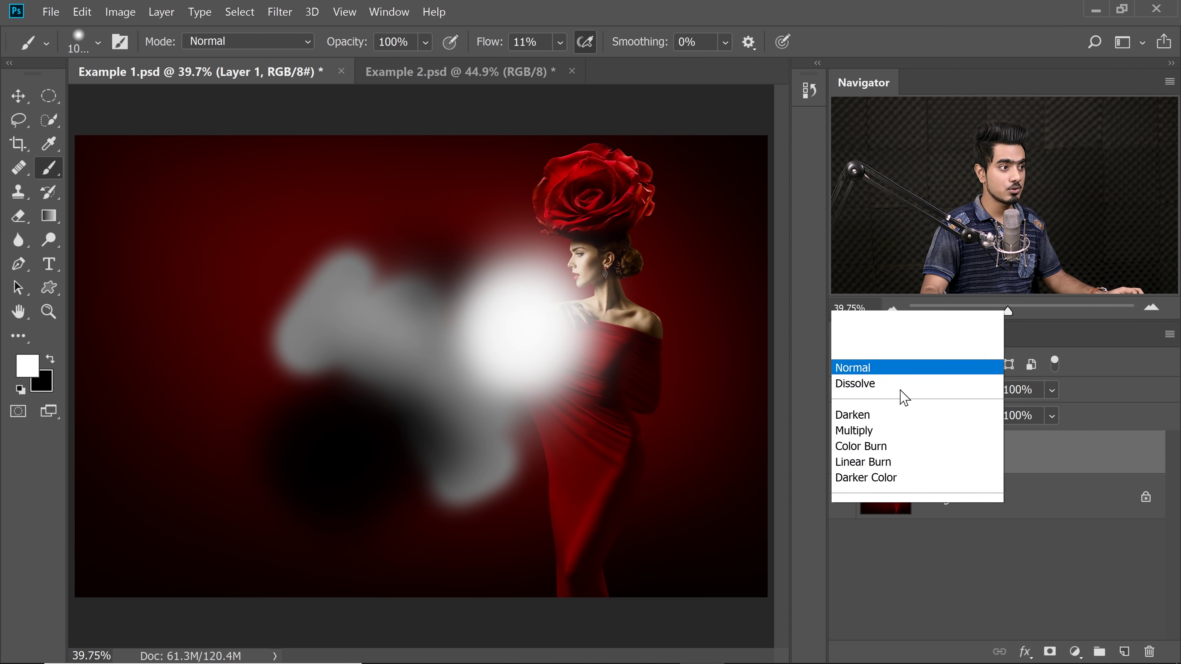
{"action": "left_click", "coordinate": [878, 246]}
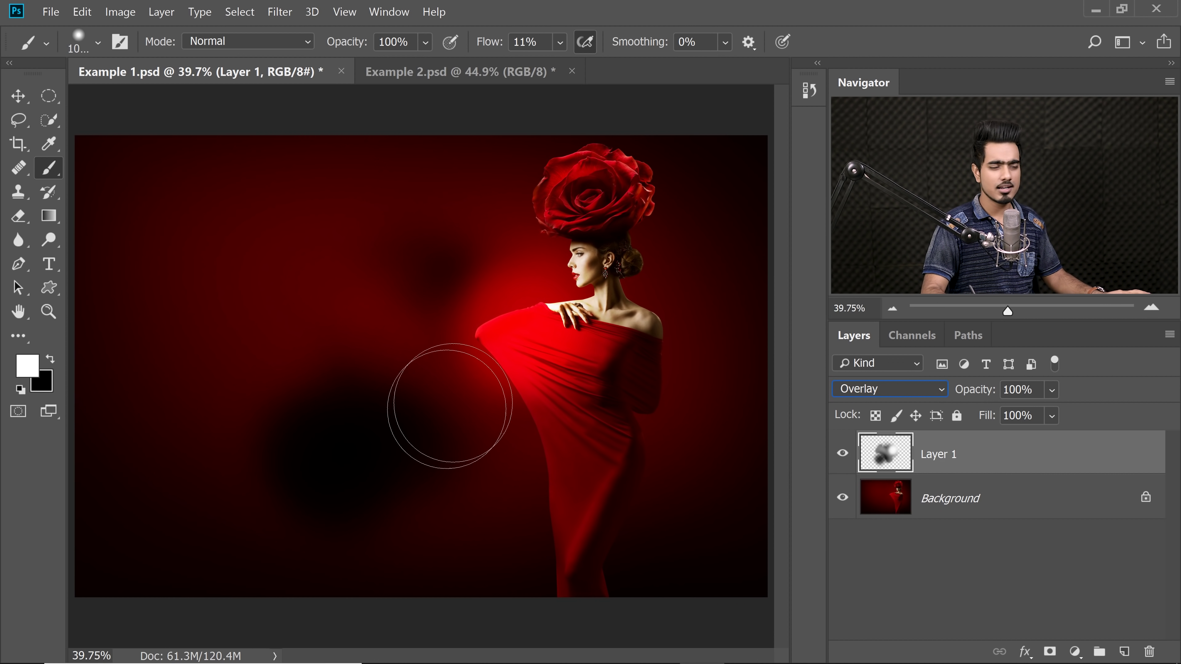
{"action": "key", "text": "ctrl+space"}
{"action": "left_click", "coordinate": [493, 325]}
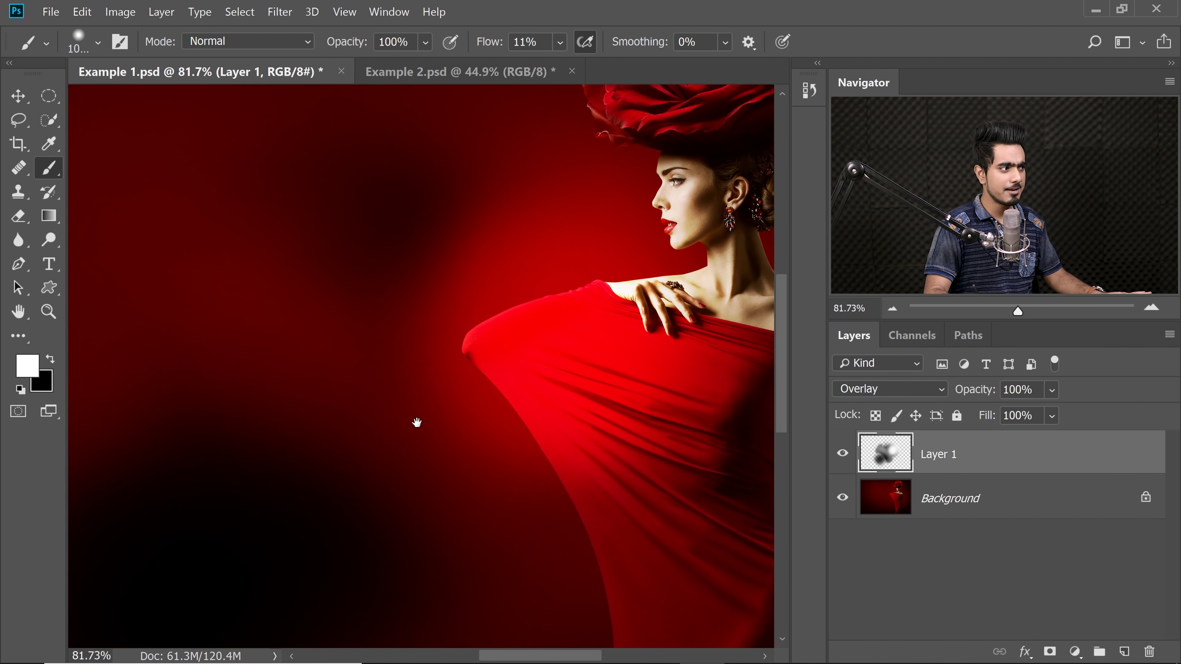
{"action": "left_click_drag", "start_coordinate": [417, 422], "coordinate": [553, 383]}
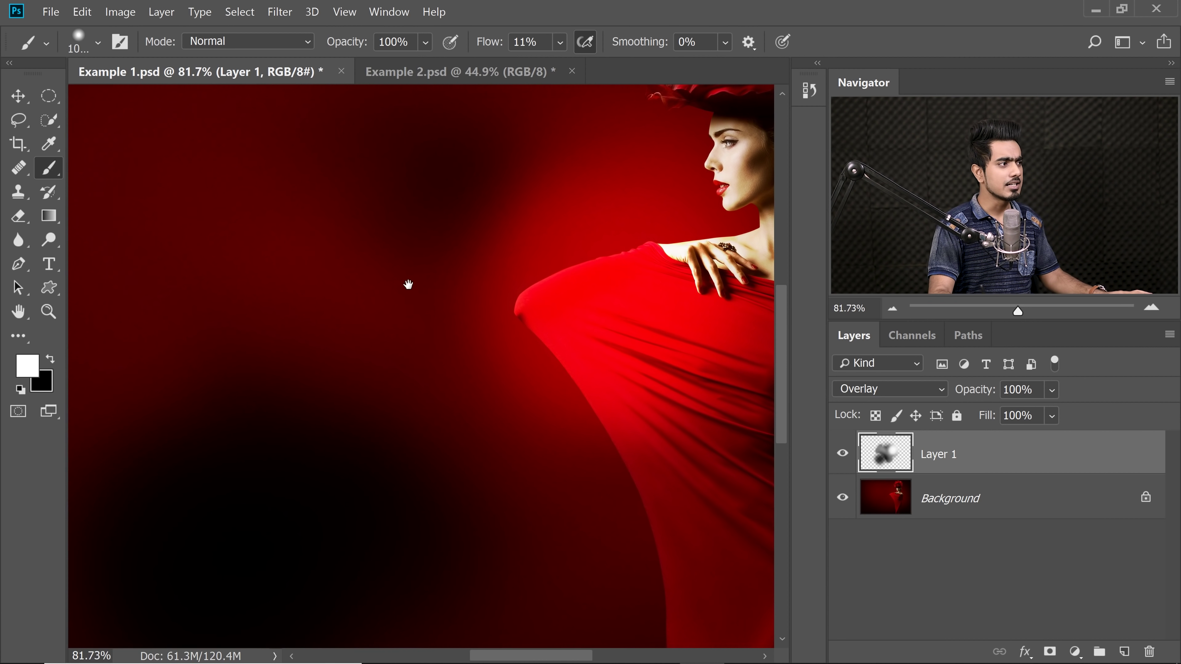
{"action": "left_click_drag", "start_coordinate": [408, 282], "coordinate": [459, 330]}
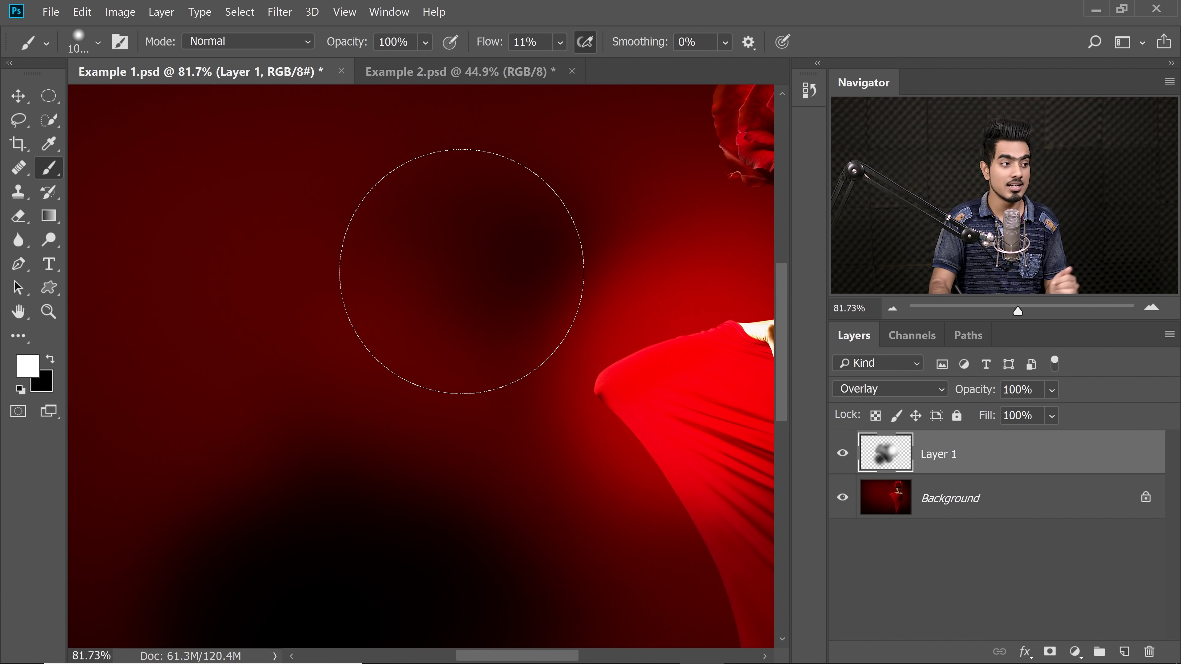
- Replace the painted layer with an empty one and fill it with a vertical reflected gradient running from white at the top to black below
{"action": "left_click_drag", "start_coordinate": [1059, 469], "coordinate": [1149, 651]}
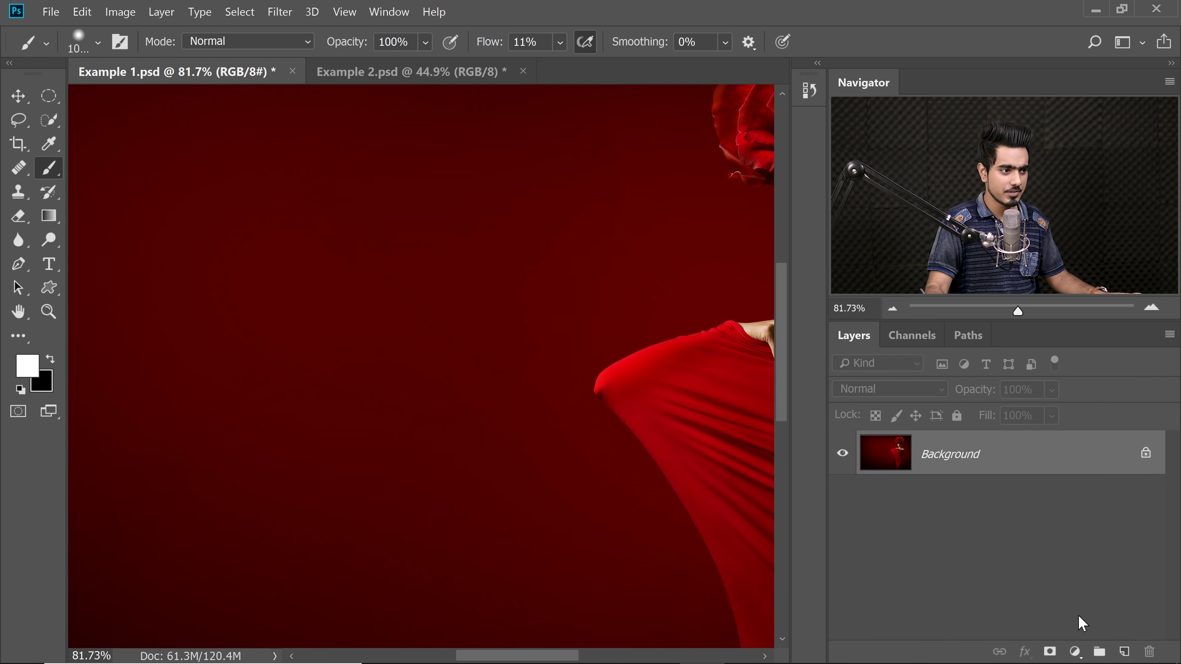
{"action": "left_click", "coordinate": [1124, 651]}
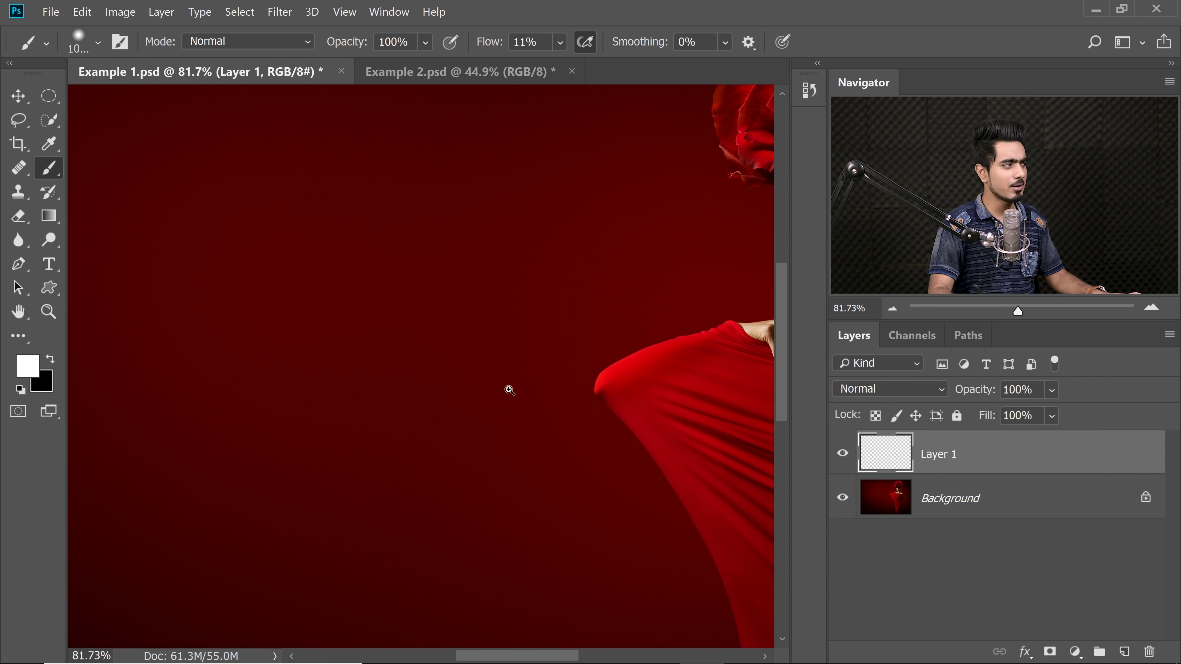
{"action": "key", "text": "ctrl+0"}
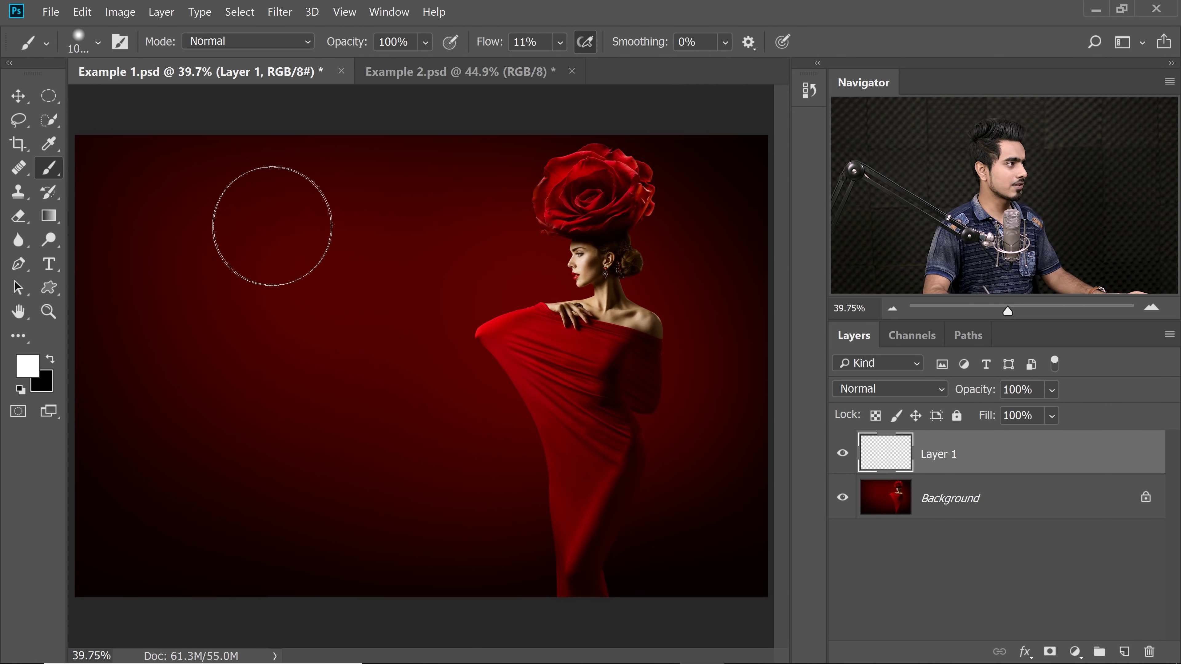
{"action": "left_click", "coordinate": [48, 217]}
{"action": "left_click_drag", "start_coordinate": [441, 173], "coordinate": [435, 556]}
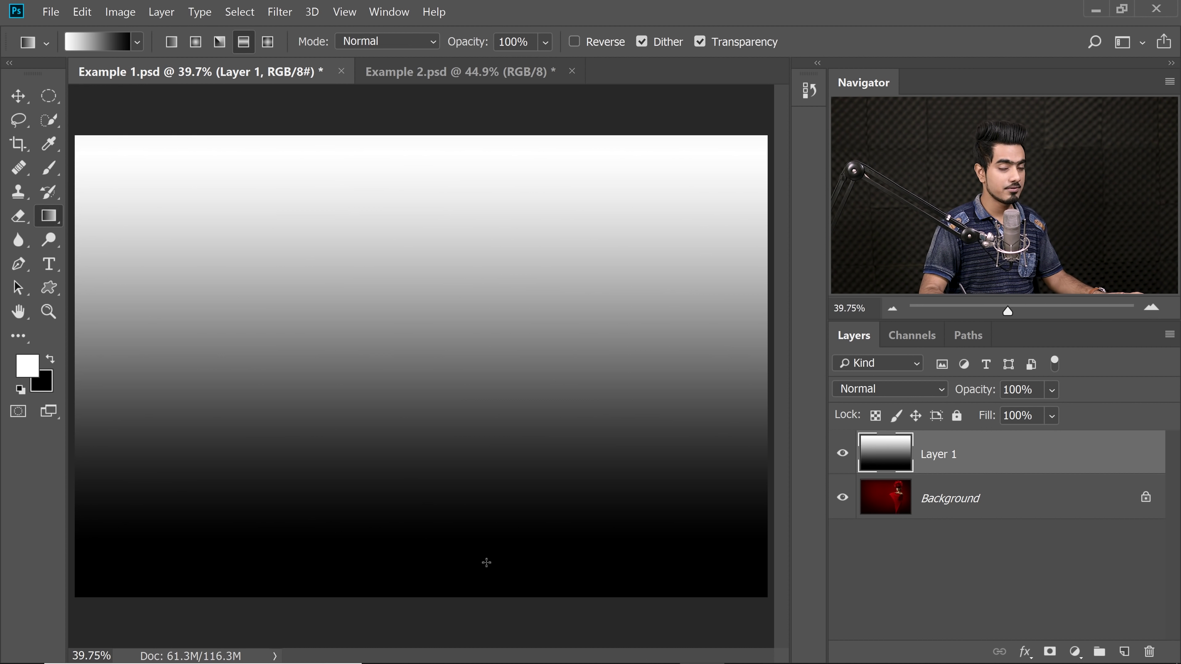
- Set the gradient layer's blend mode to Overlay and compare the image with and without it
{"action": "left_click", "coordinate": [876, 388]}
{"action": "left_click", "coordinate": [869, 239]}
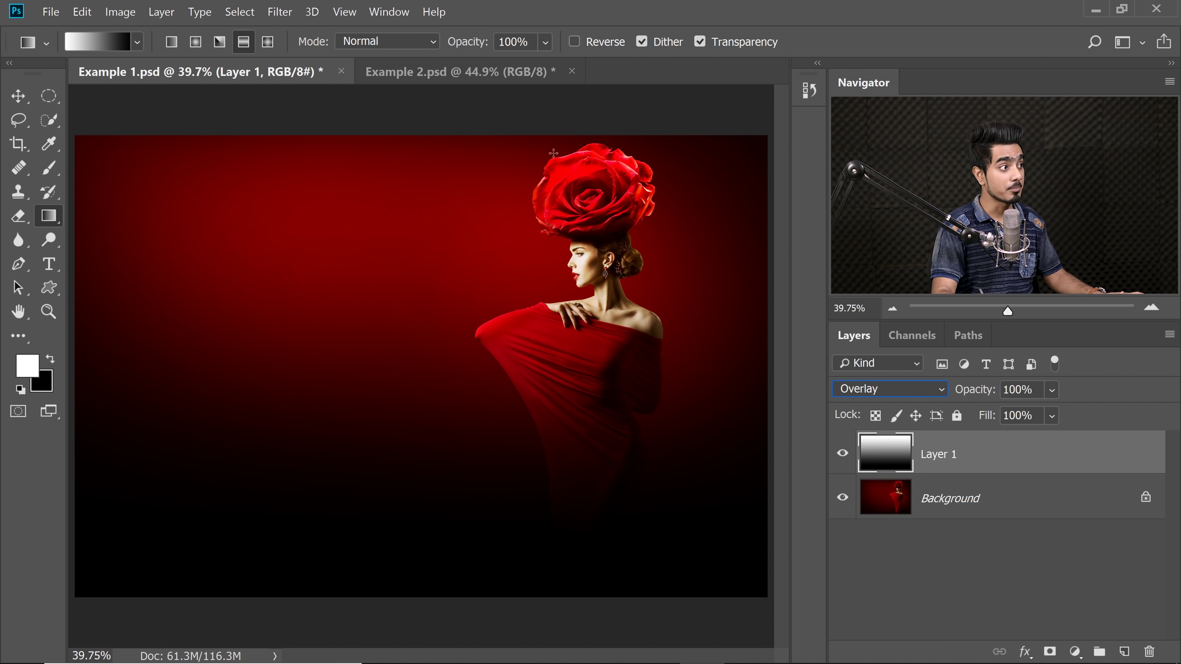
{"action": "left_click", "coordinate": [851, 458]}
{"action": "left_click", "coordinate": [850, 459]}
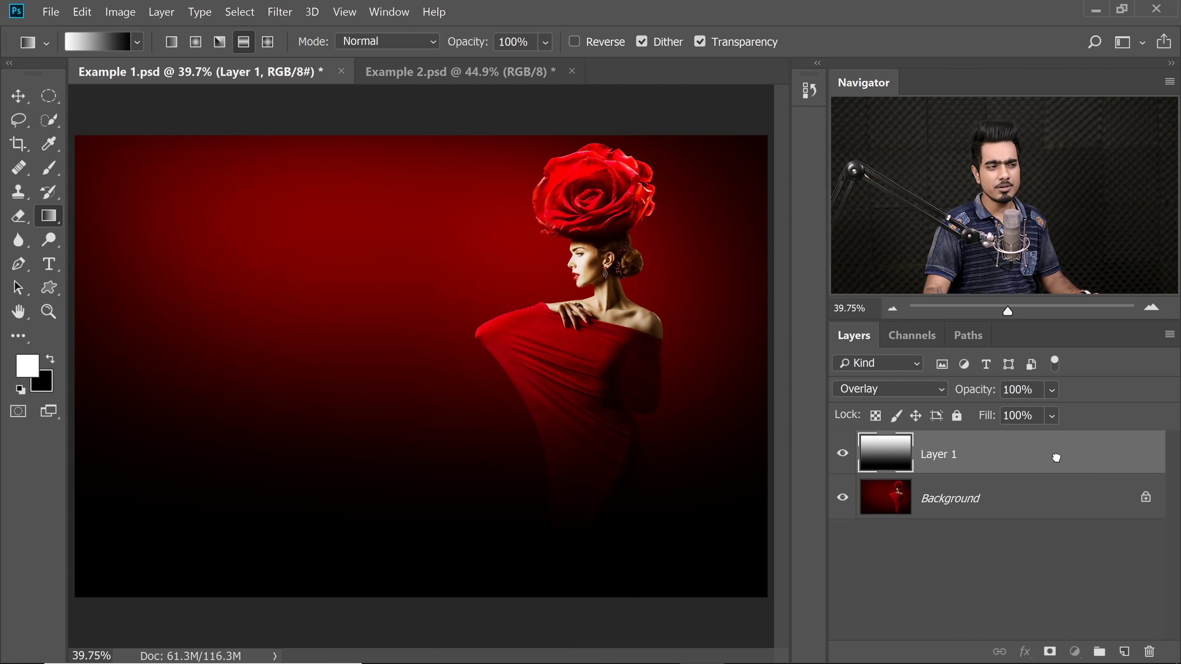
- Delete the gradient layer, duplicate the Background and desaturate the duplicate
{"action": "left_click_drag", "start_coordinate": [1052, 454], "coordinate": [1154, 650]}
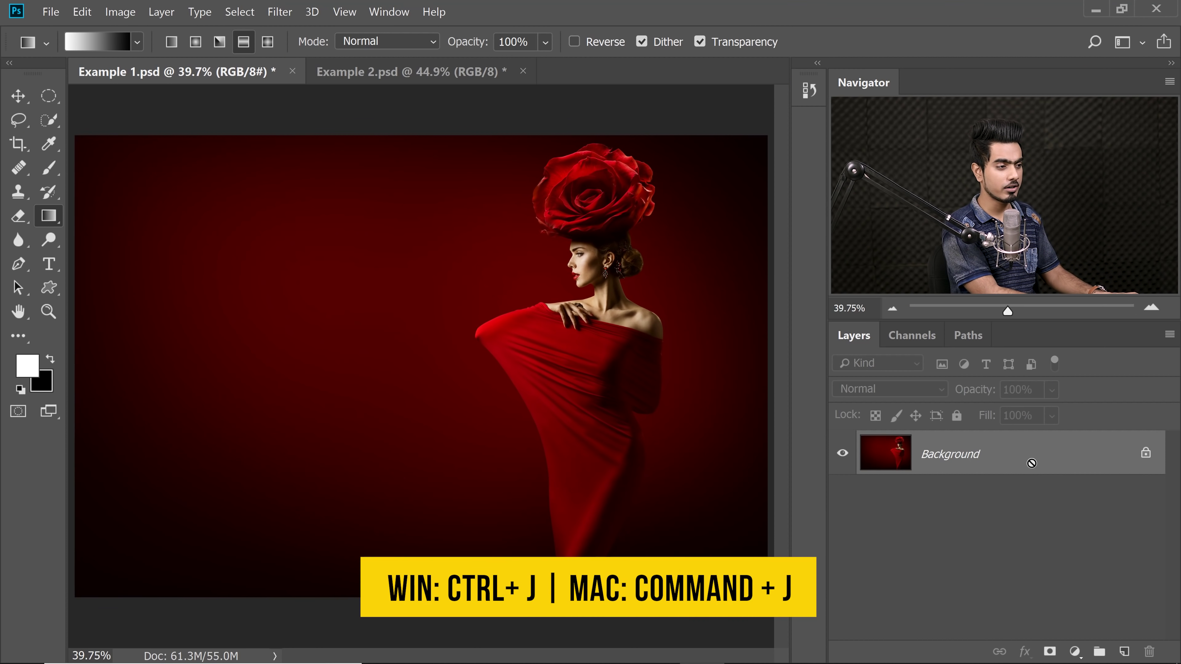
{"action": "key", "text": "ctrl+j"}
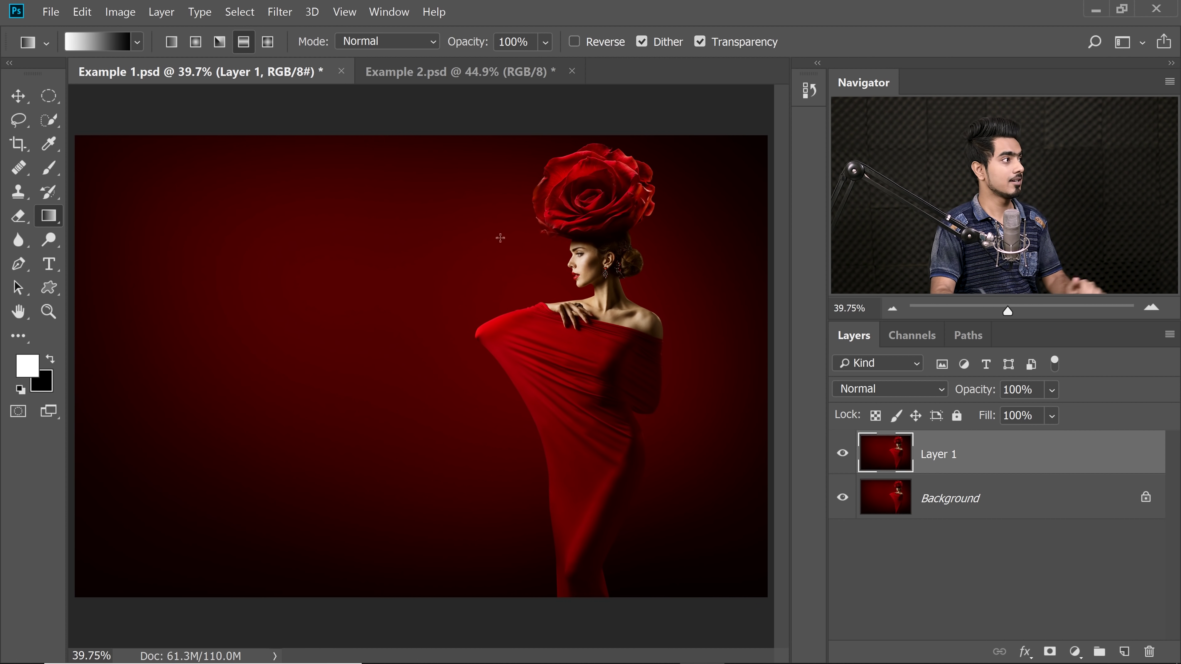
{"action": "left_click", "coordinate": [120, 12]}
{"action": "mouse_move", "coordinate": [265, 55]}
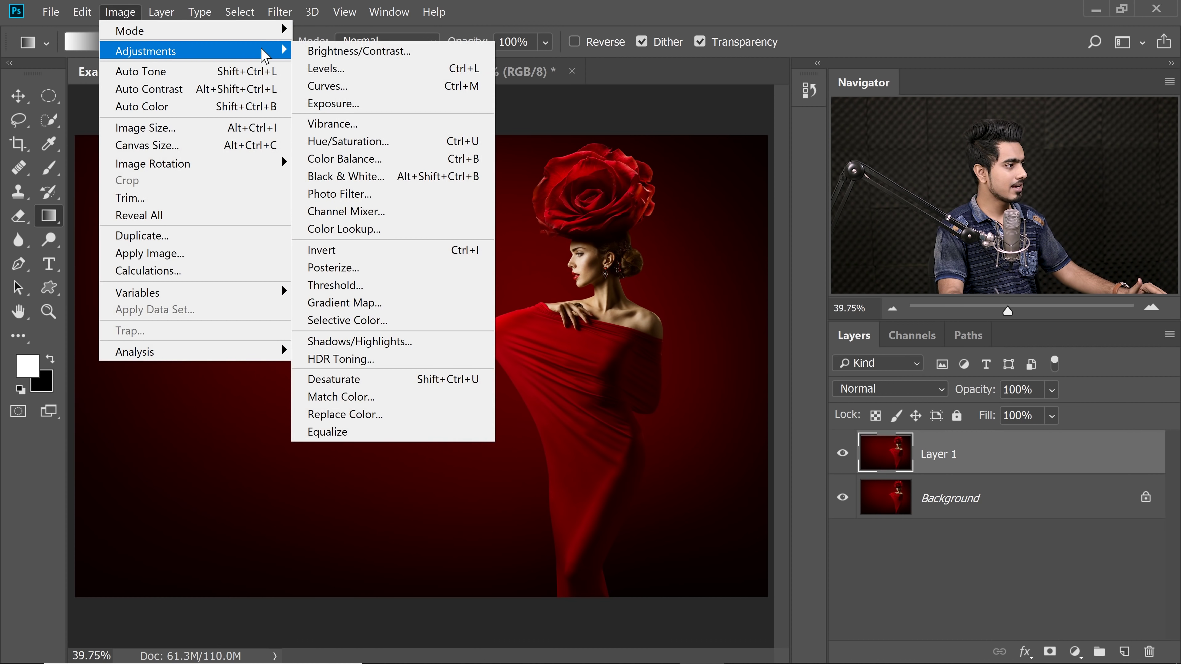
{"action": "left_click", "coordinate": [362, 379]}
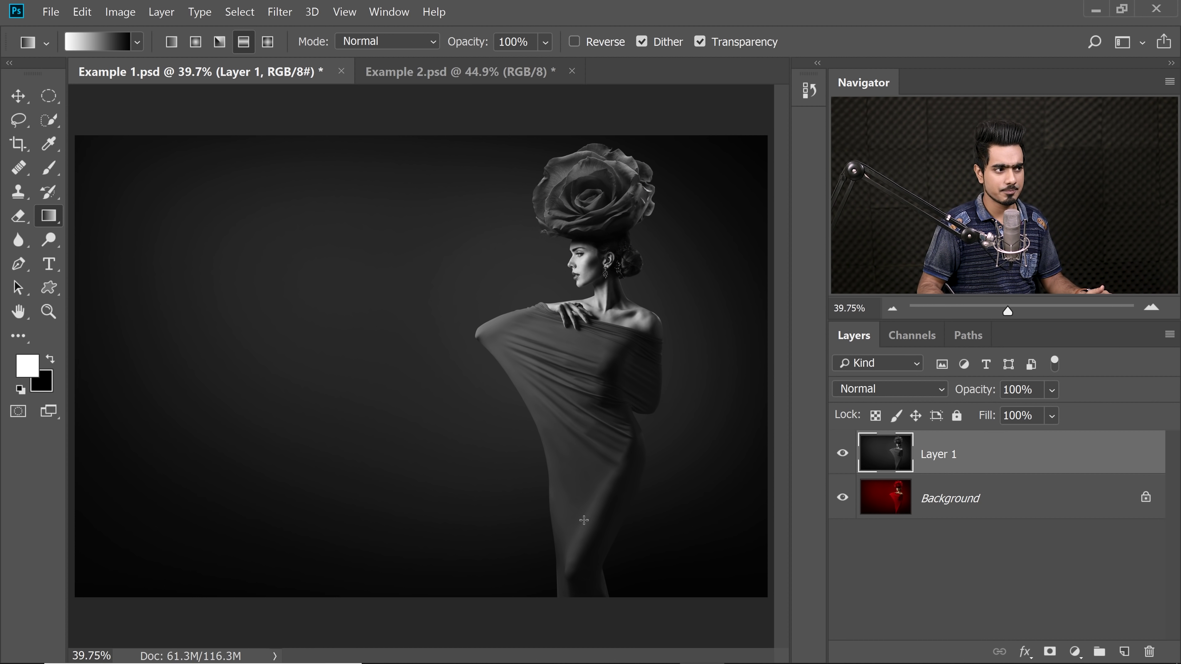
- Try Overlay blending on the desaturated layer and return it to Normal
{"action": "left_click", "coordinate": [869, 389]}
{"action": "left_click", "coordinate": [882, 247]}
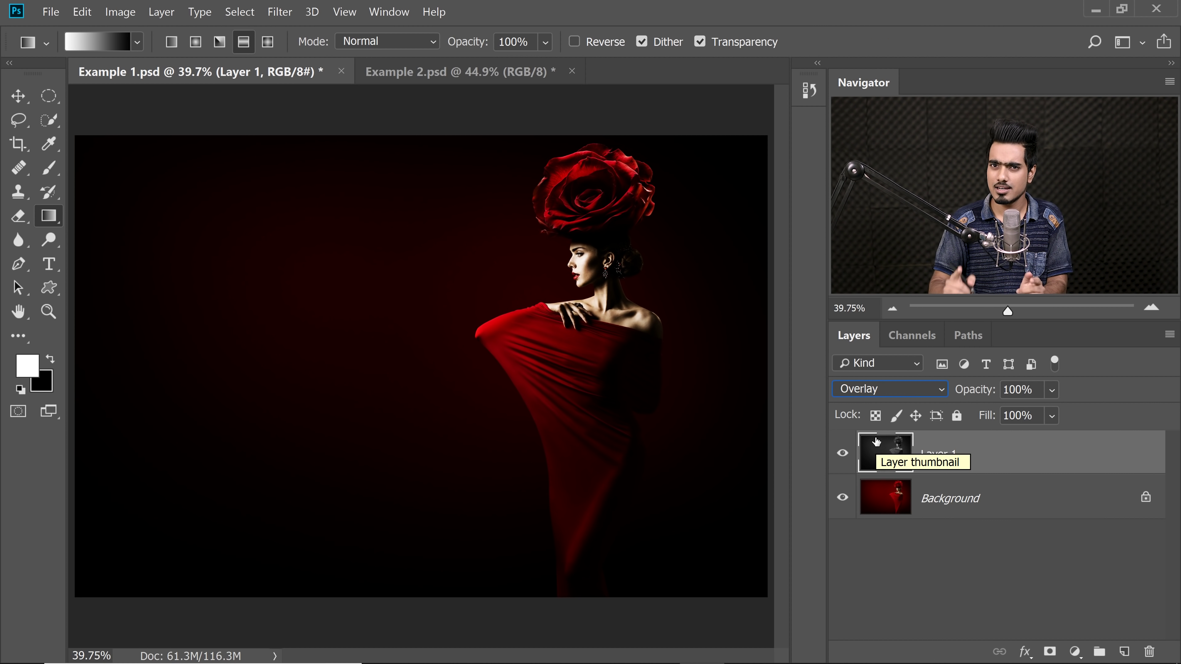
{"action": "left_click", "coordinate": [883, 388]}
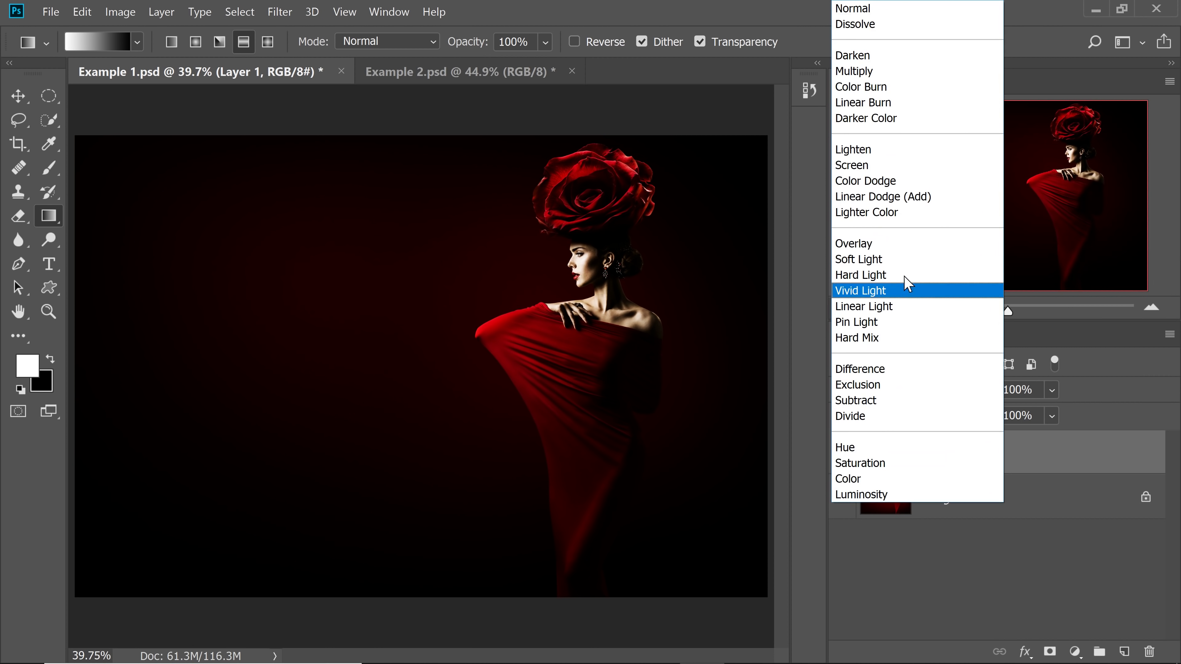
{"action": "left_click", "coordinate": [930, 8]}
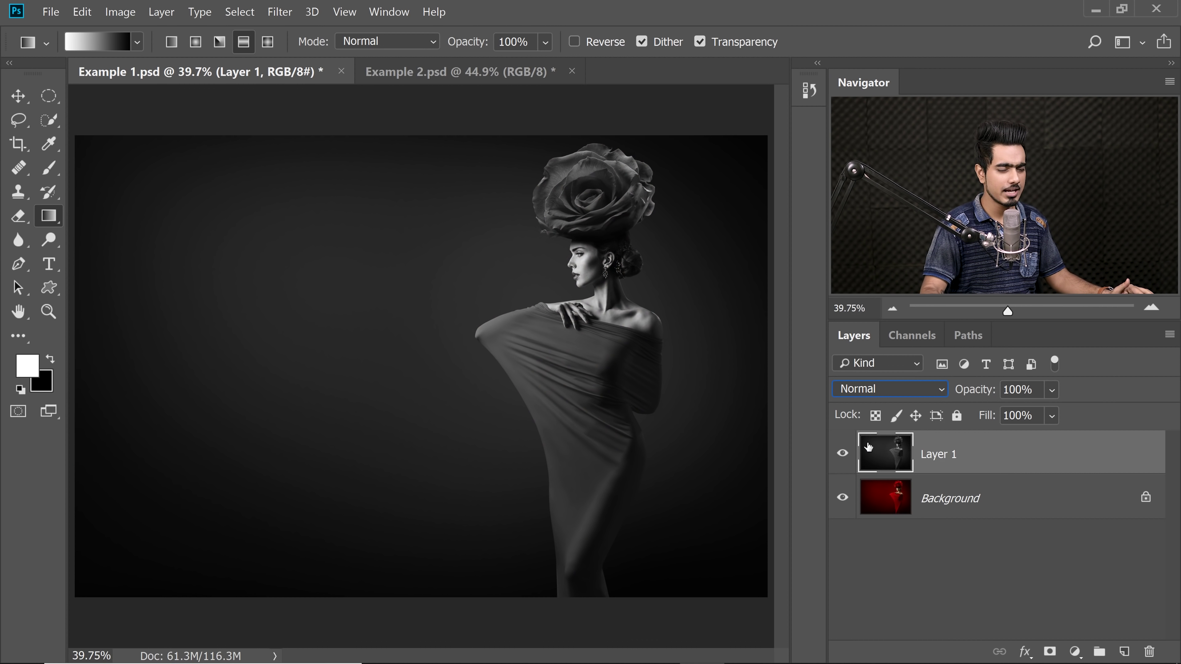
- Add a Curves adjustment above the desaturated layer and clip it to that layer
{"action": "left_click", "coordinate": [1072, 651]}
{"action": "left_click", "coordinate": [1042, 418]}
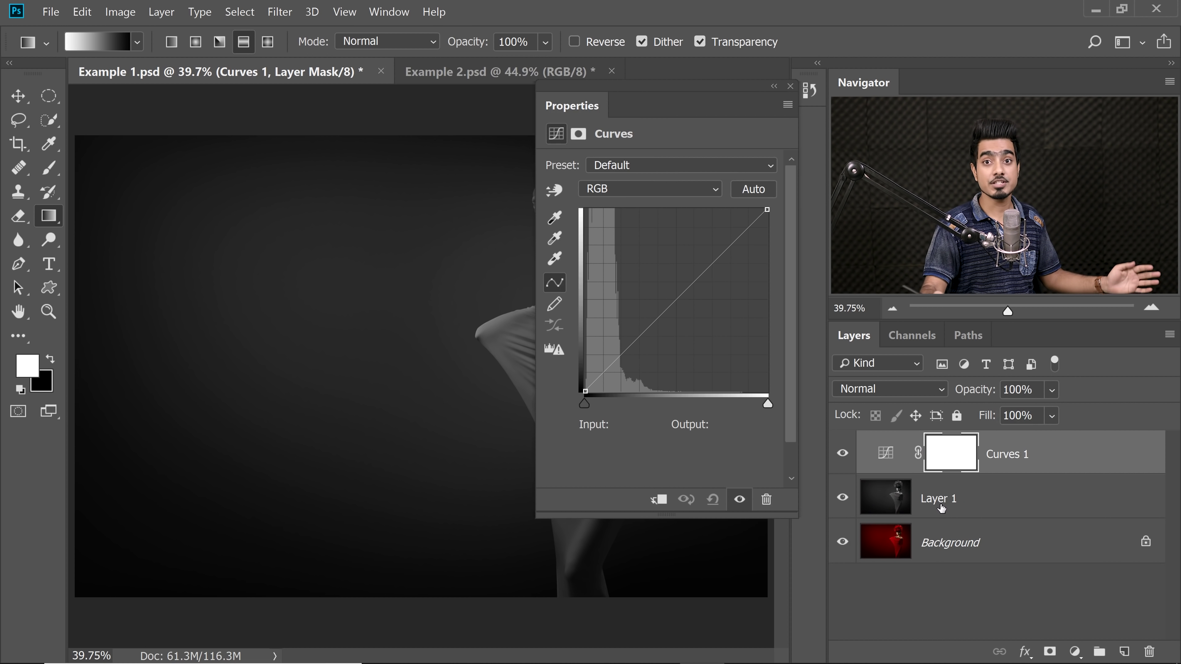
{"action": "left_click", "coordinate": [659, 500]}
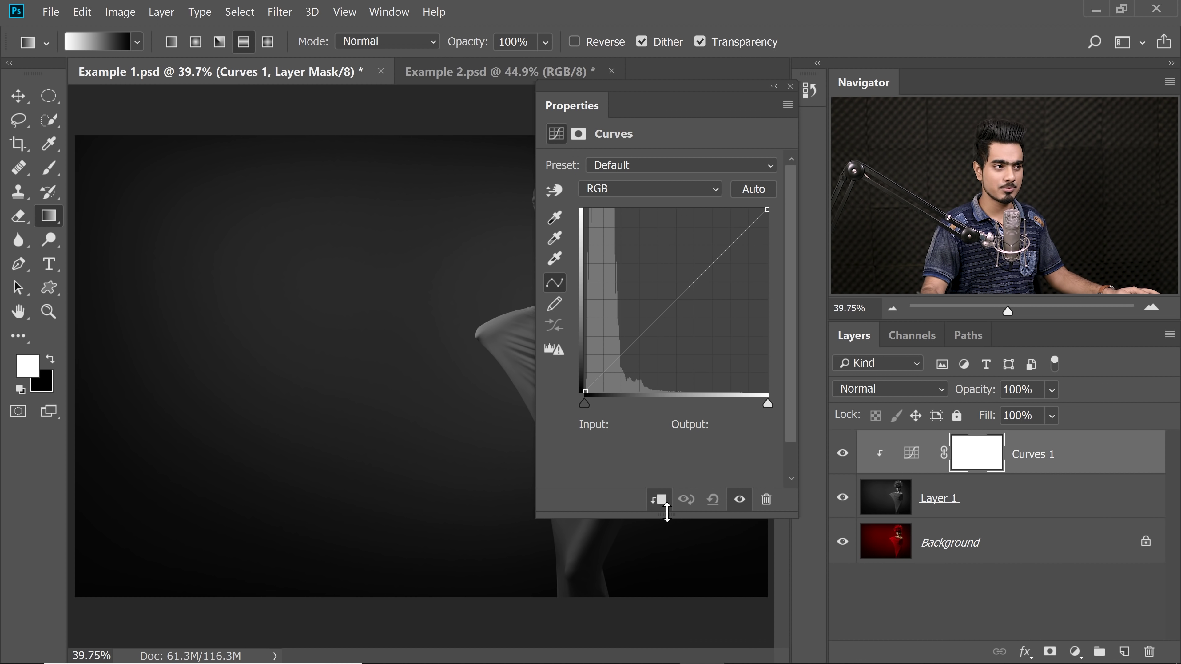
{"action": "left_click", "coordinate": [1071, 472], "text": "alt"}
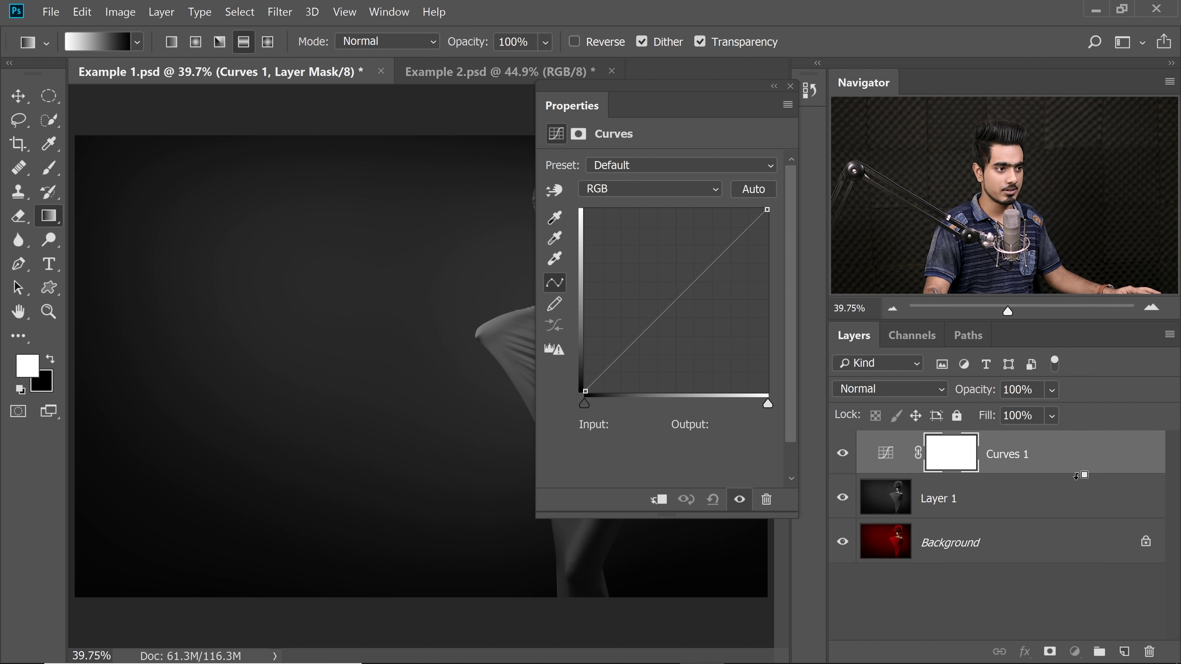
{"action": "left_click", "coordinate": [1076, 471], "text": "alt"}
- Flatten the clipped curve by setting both its black and white endpoints to an output of 128
{"action": "left_click_drag", "start_coordinate": [641, 100], "coordinate": [200, 110]}
{"action": "left_click_drag", "start_coordinate": [142, 399], "coordinate": [144, 309]}
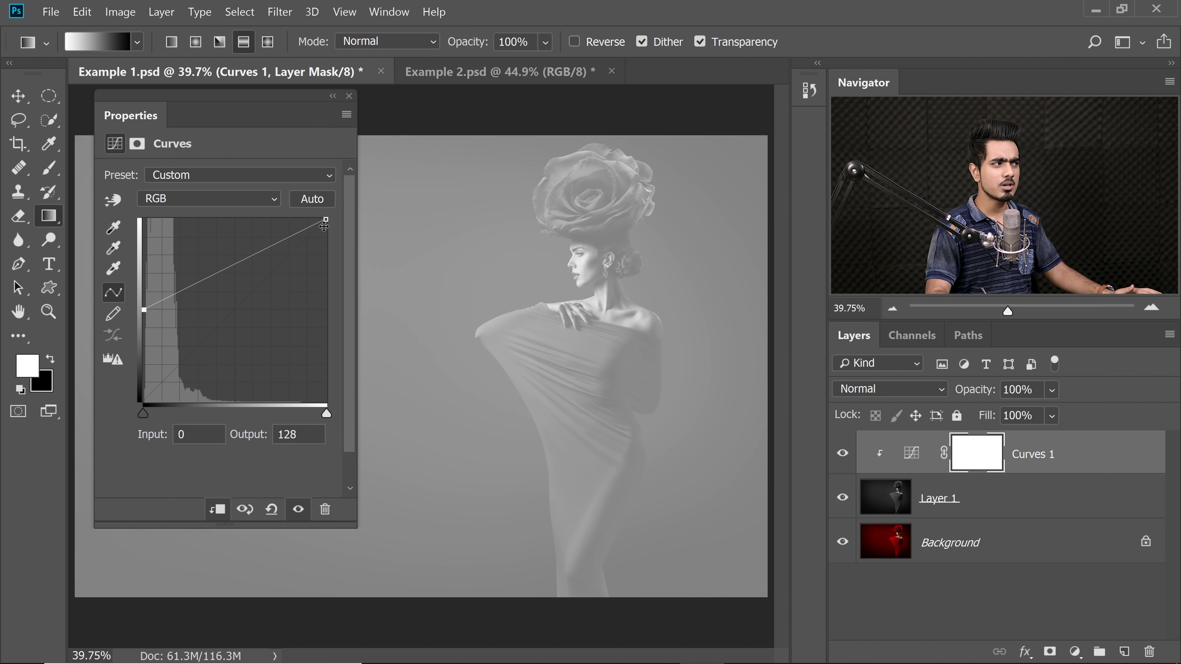
{"action": "left_click_drag", "start_coordinate": [324, 219], "coordinate": [323, 259]}
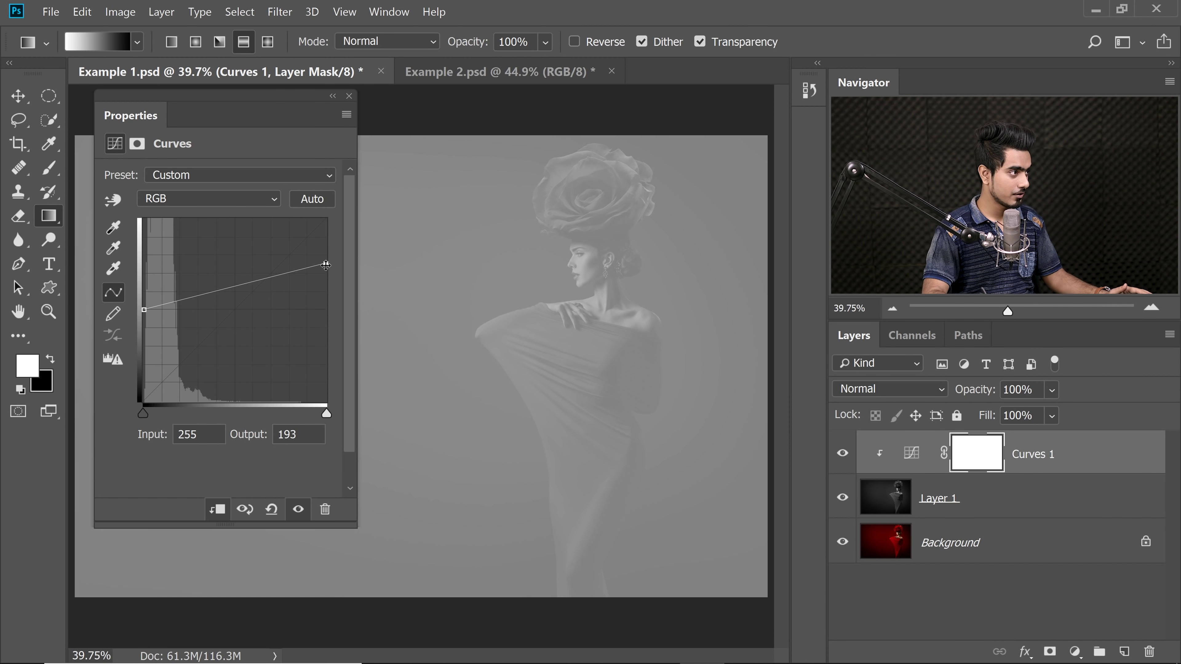
{"action": "left_click_drag", "start_coordinate": [326, 265], "coordinate": [329, 310]}
{"action": "type", "text": "12"}
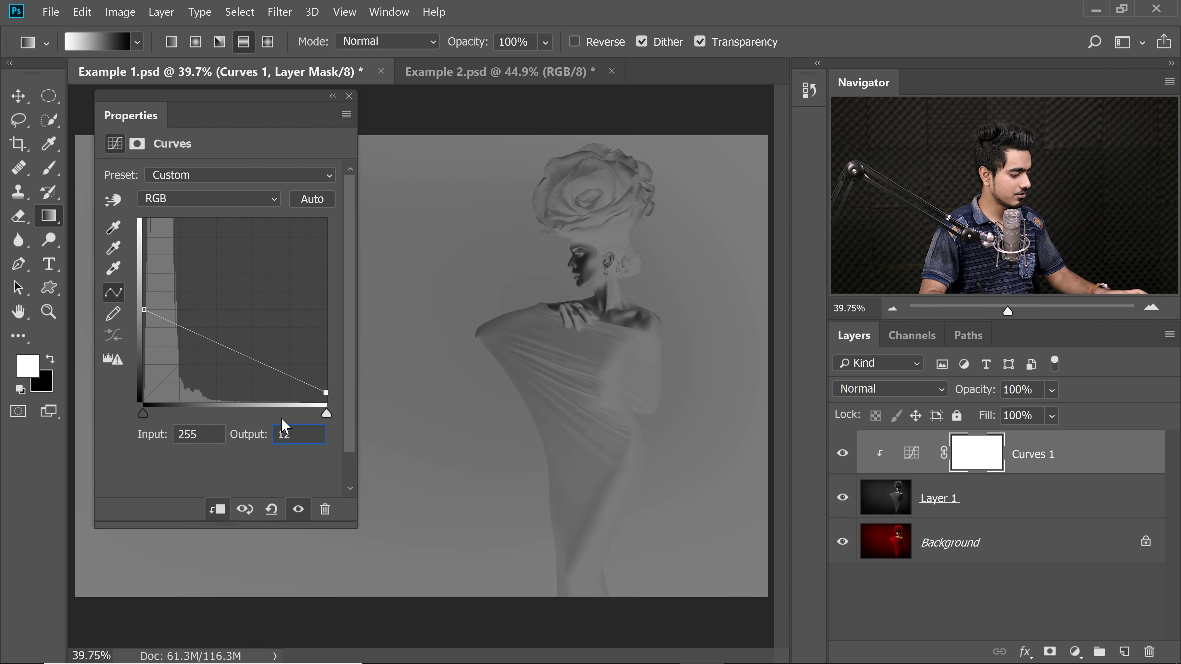
{"action": "type", "text": "8"}
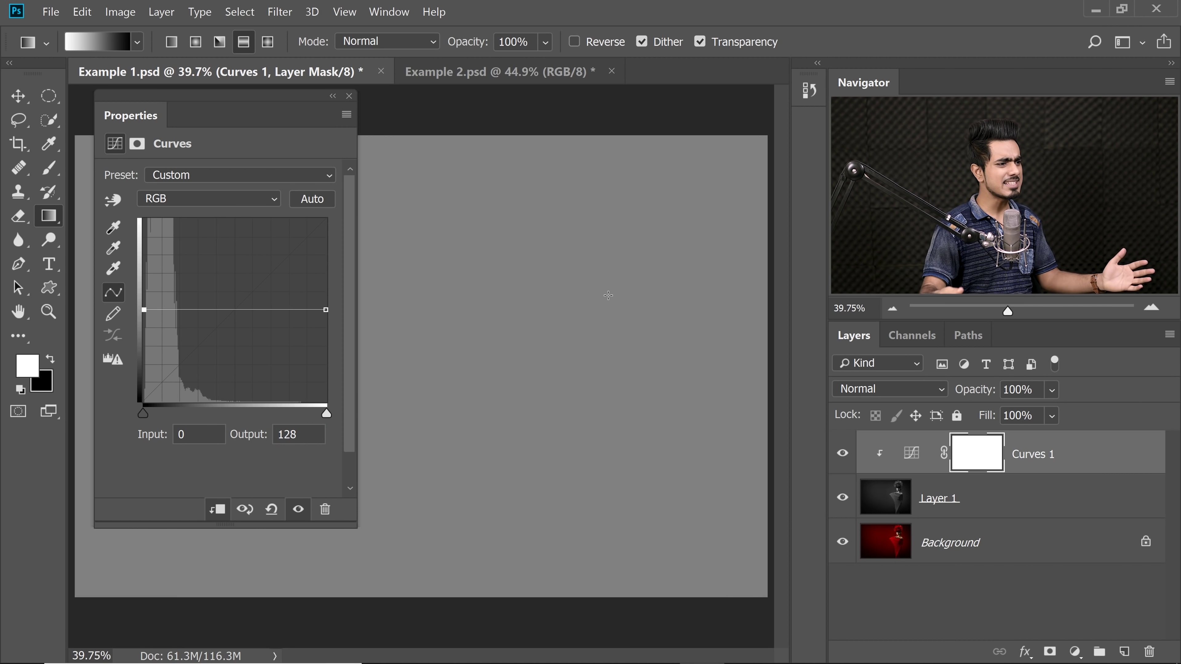
- Try Soft Light blending on Layer 1 with the flat curve and return it to Normal
{"action": "left_click", "coordinate": [1024, 500]}
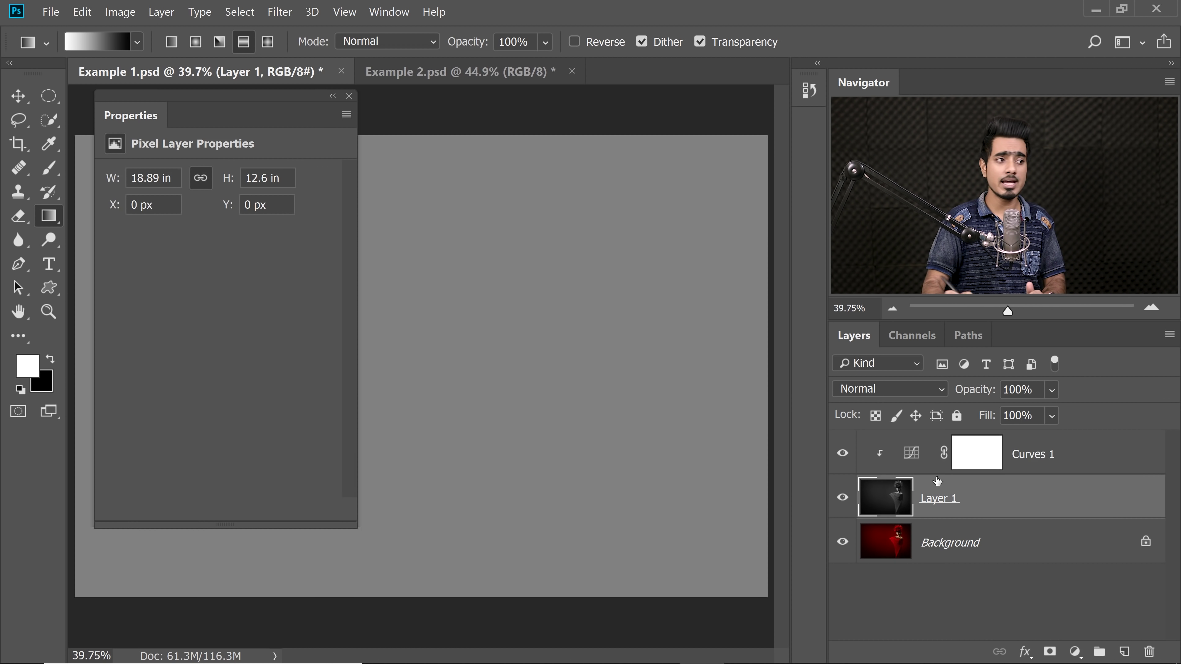
{"action": "left_click", "coordinate": [858, 396]}
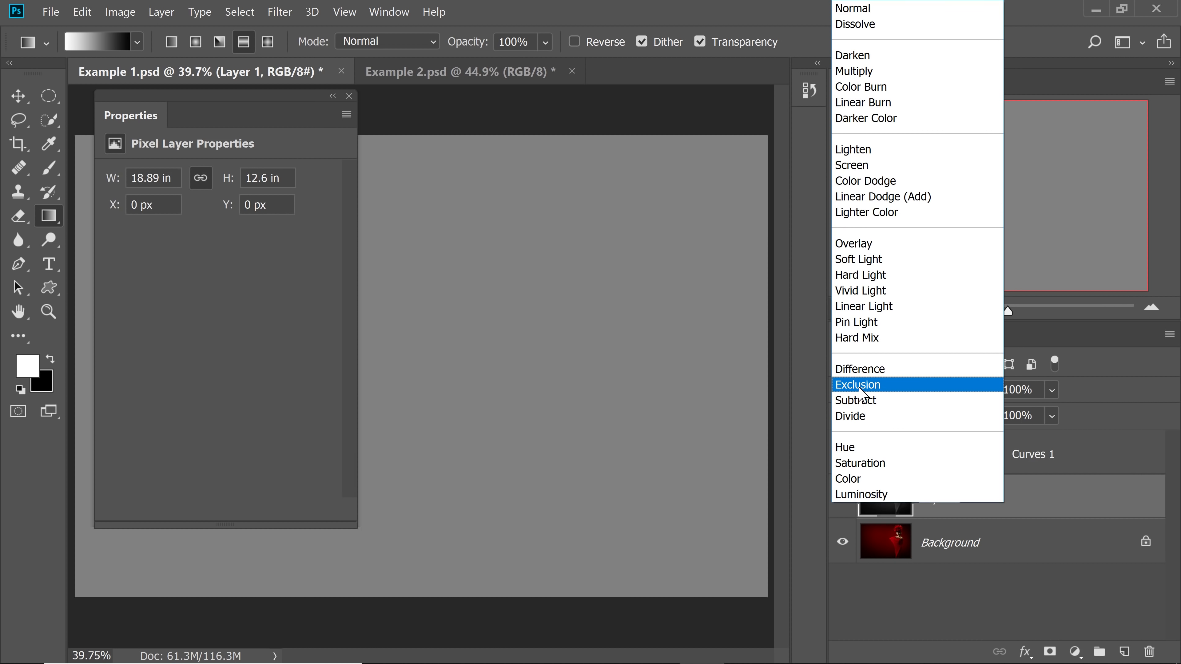
{"action": "left_click", "coordinate": [858, 259]}
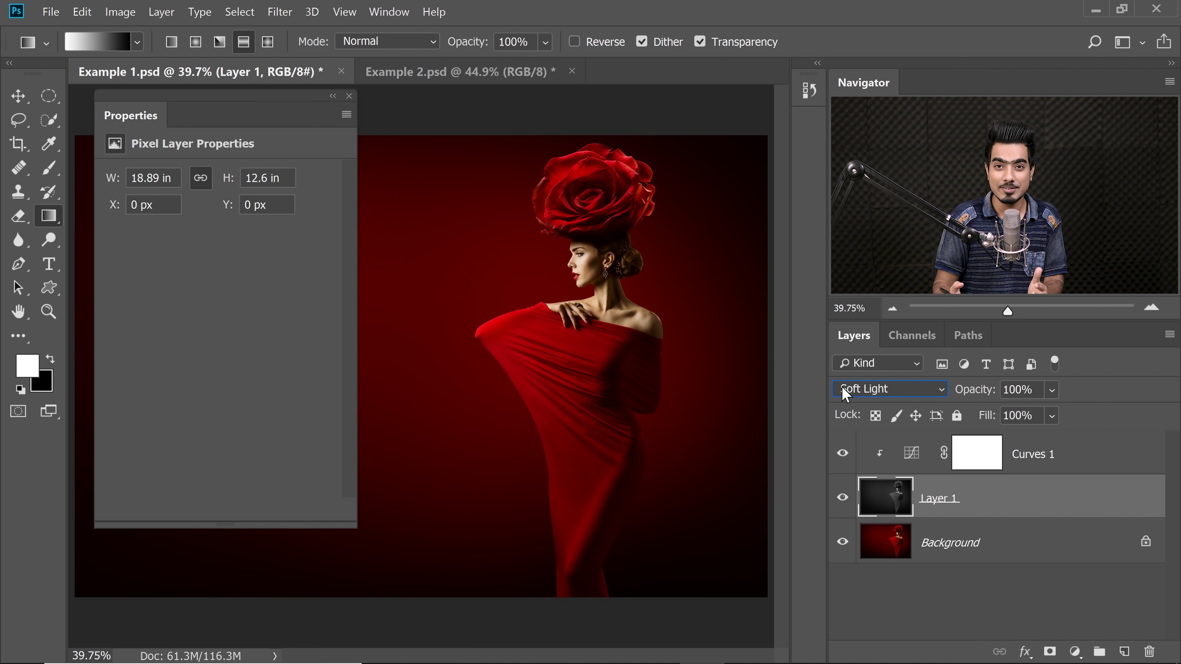
{"action": "left_click", "coordinate": [889, 389]}
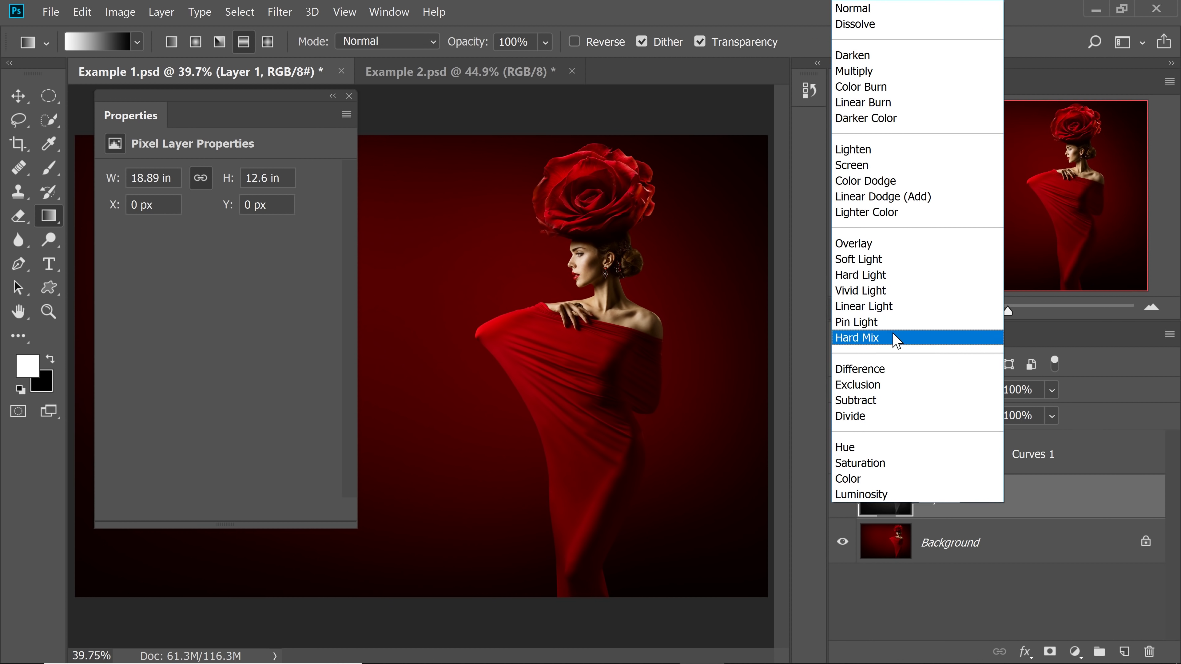
{"action": "left_click", "coordinate": [820, 8]}
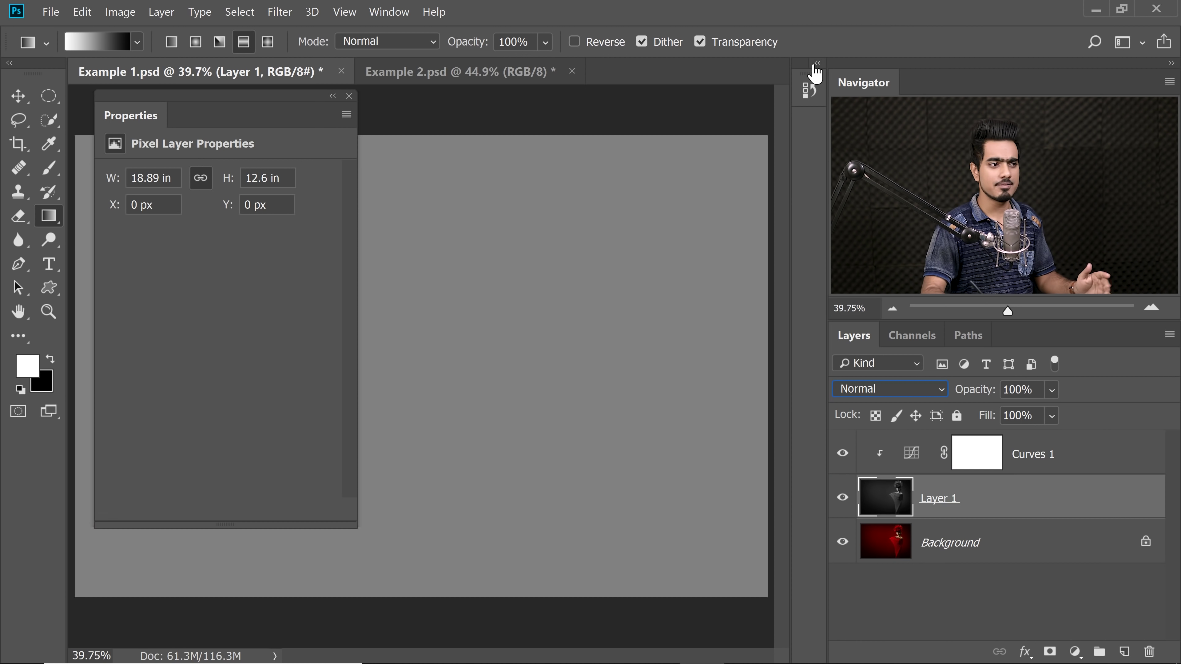
- Raise the flat curve slightly in the highlights and set a midtone point at input 107, output 149
{"action": "left_click", "coordinate": [913, 456]}
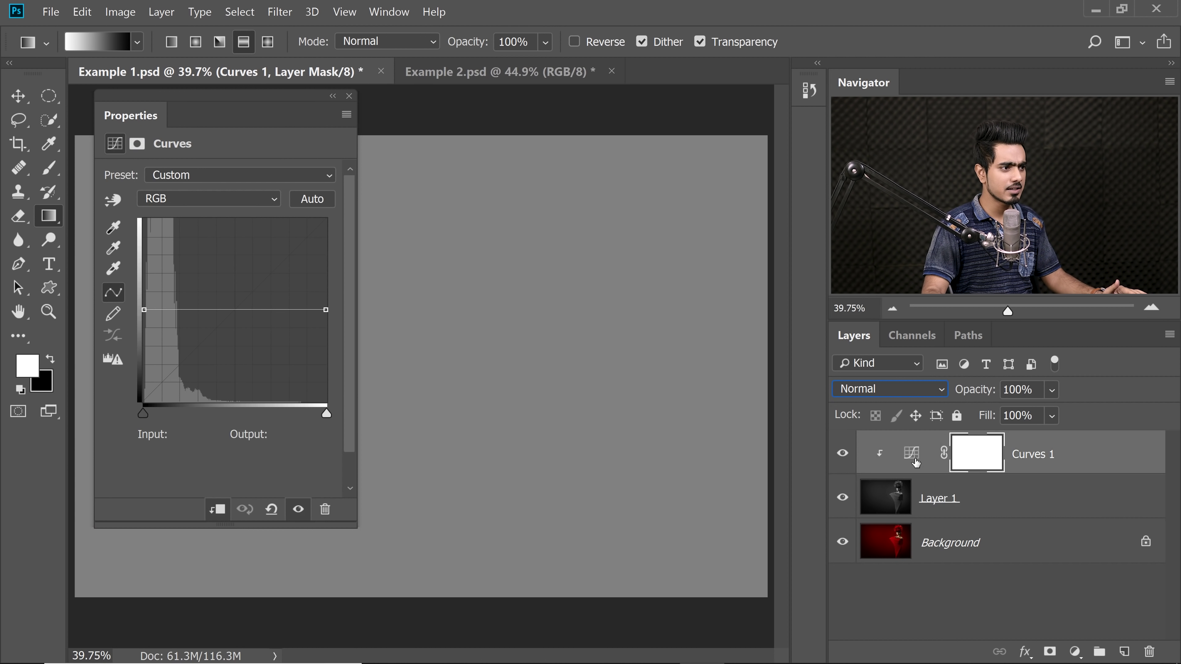
{"action": "left_click", "coordinate": [914, 460]}
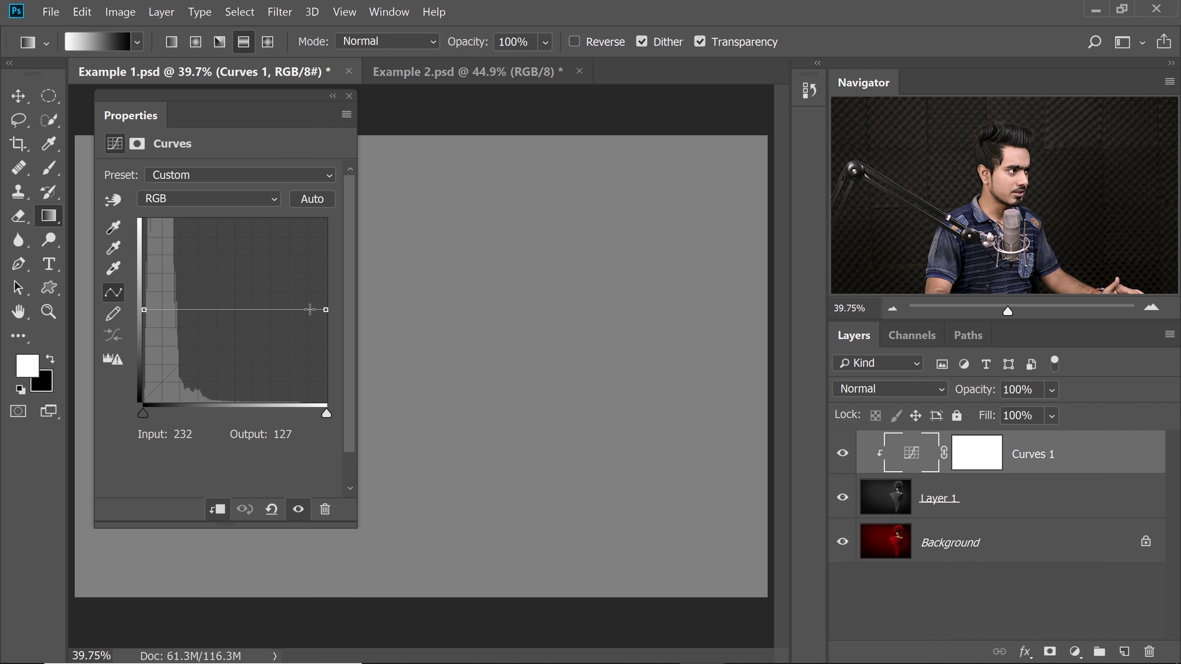
{"action": "left_click_drag", "start_coordinate": [309, 309], "coordinate": [312, 298]}
{"action": "left_click_drag", "start_coordinate": [222, 285], "coordinate": [221, 295]}
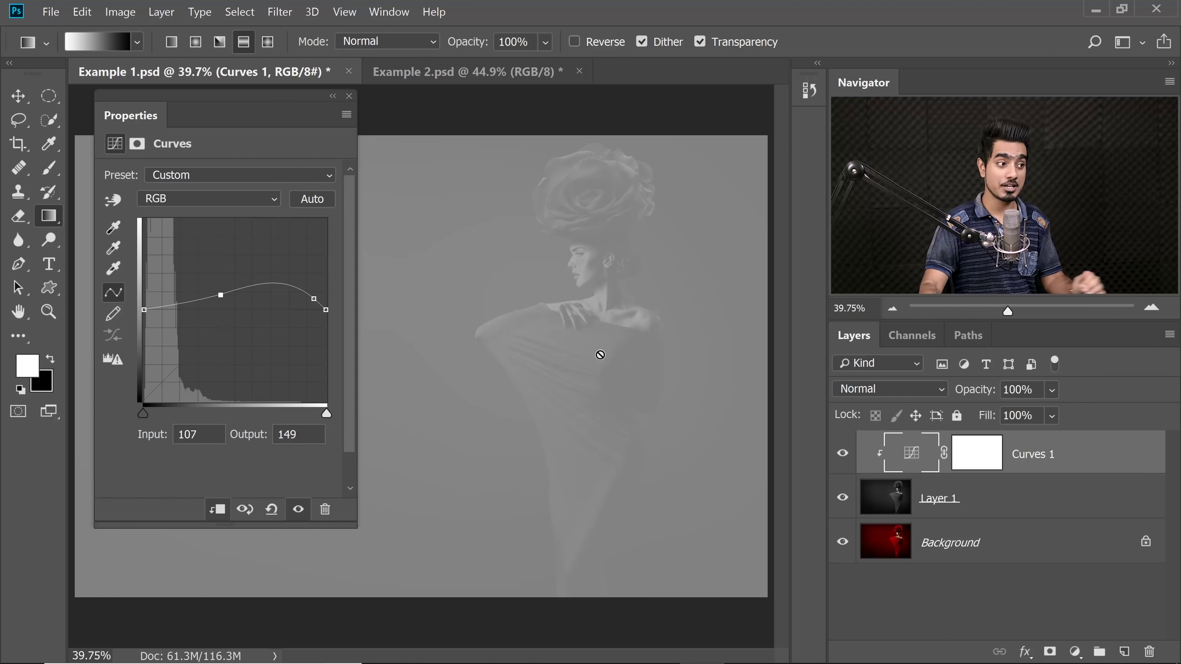
- Set Layer 1 to Soft Light, then switch its blend mode to Overlay to compare the two
{"action": "left_click", "coordinate": [1057, 505]}
{"action": "left_click", "coordinate": [892, 389]}
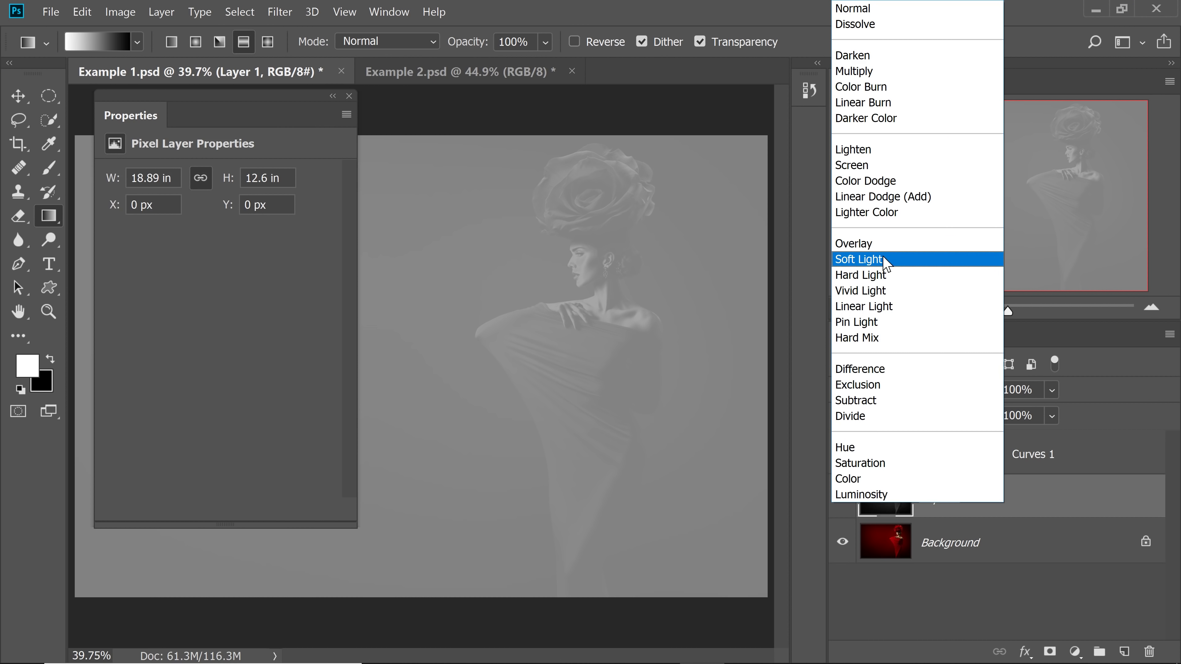
{"action": "left_click", "coordinate": [890, 259]}
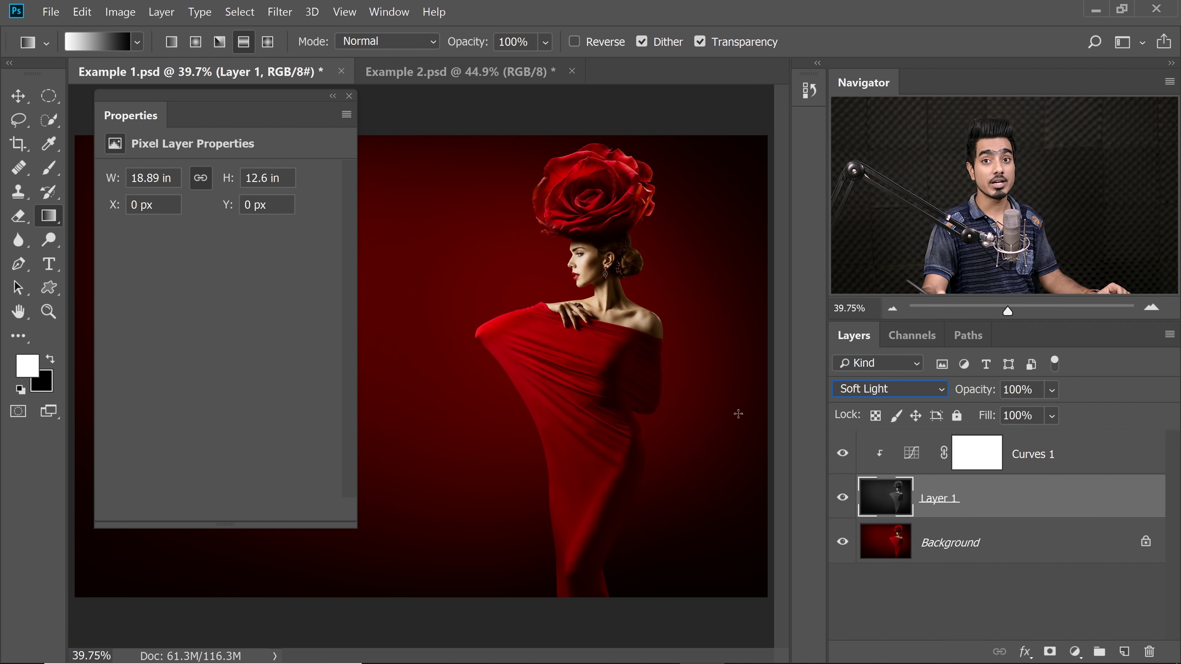
{"action": "left_click", "coordinate": [880, 390]}
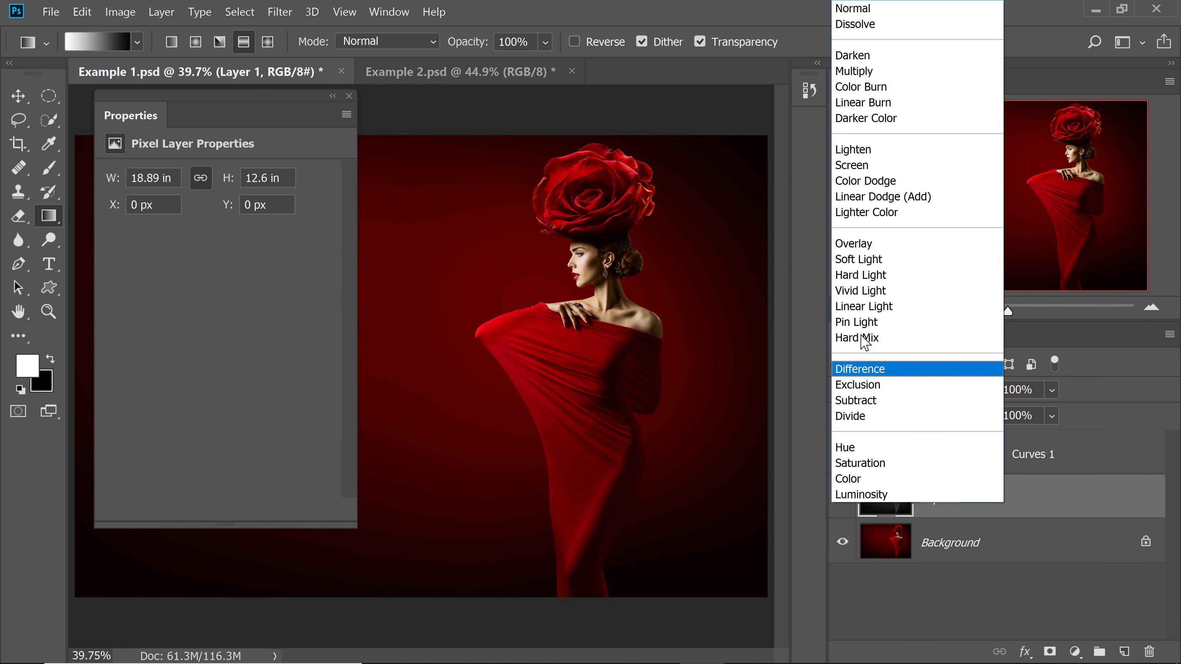
{"action": "left_click", "coordinate": [860, 240]}
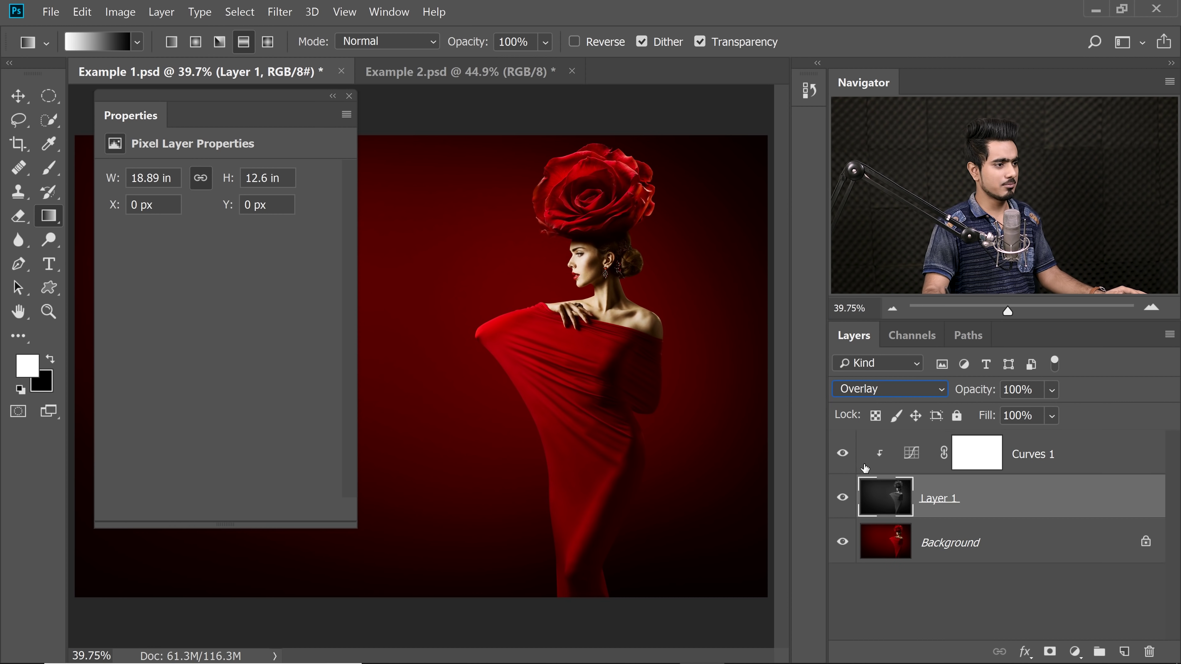
- Reshape the clipped curve for stronger contrast by lifting its highlight point and lowering its midtone point below the middle gray level
{"action": "left_click", "coordinate": [911, 454]}
{"action": "left_click_drag", "start_coordinate": [313, 299], "coordinate": [312, 302]}
{"action": "left_click_drag", "start_coordinate": [221, 295], "coordinate": [218, 316]}
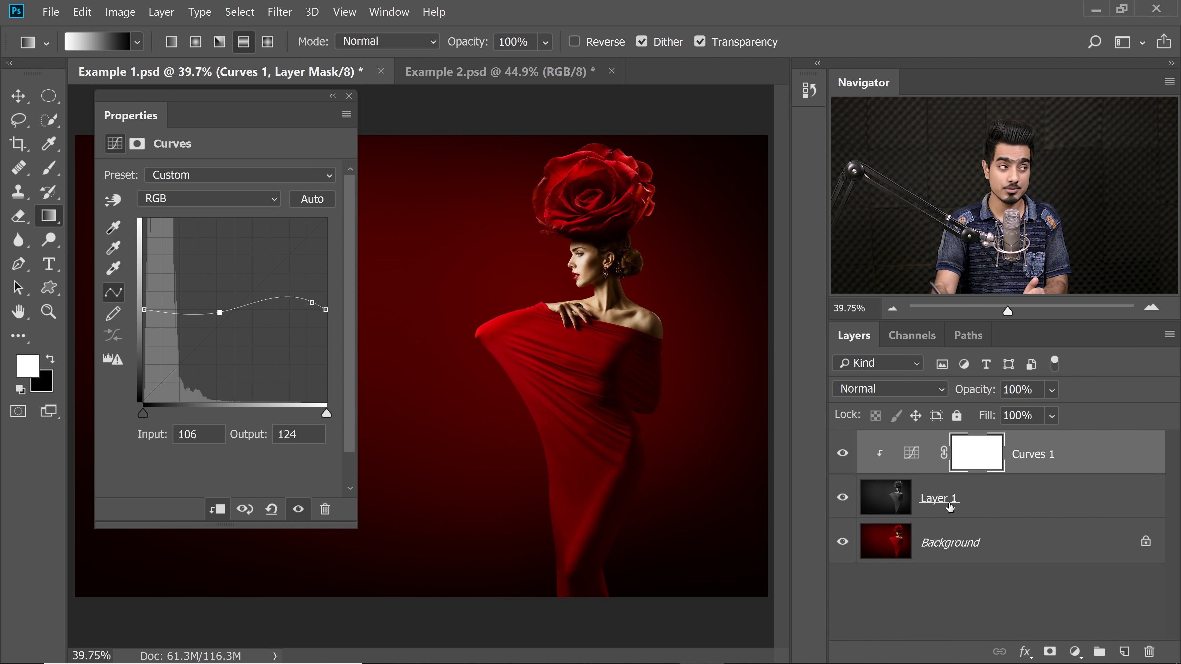
{"action": "left_click_drag", "start_coordinate": [314, 302], "coordinate": [305, 282]}
{"action": "left_click_drag", "start_coordinate": [221, 315], "coordinate": [216, 328]}
- Duplicate the Background layer and open the copy in the Liquify filter
{"action": "left_click", "coordinate": [938, 534]}
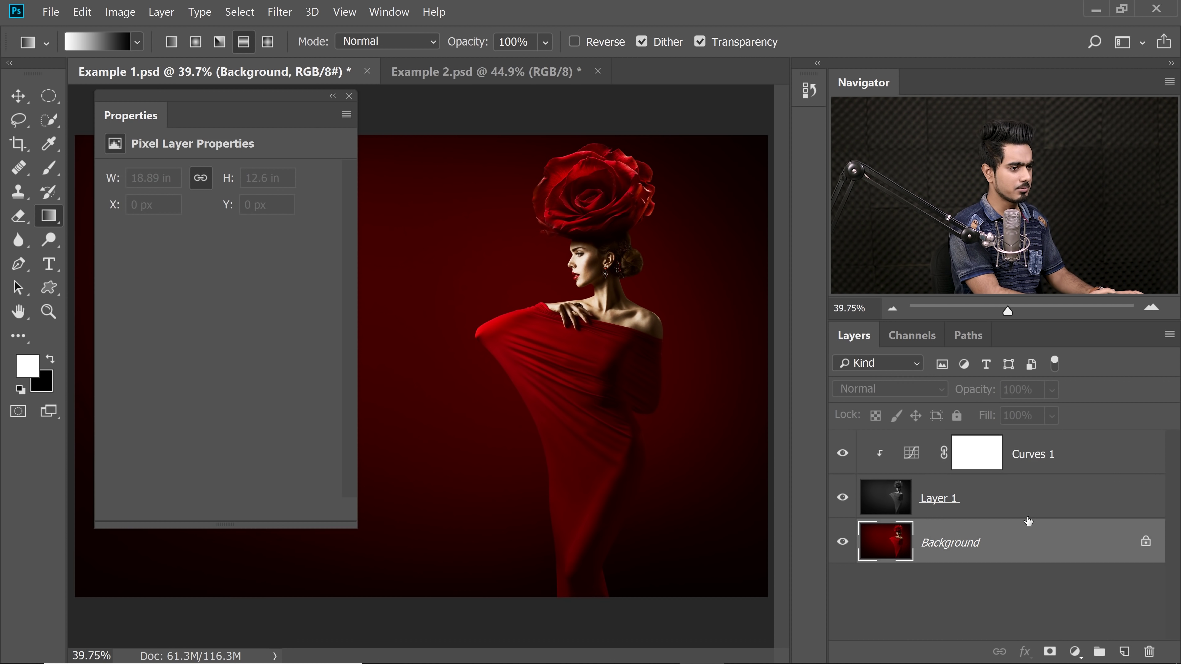
{"action": "key", "text": "ctrl+j"}
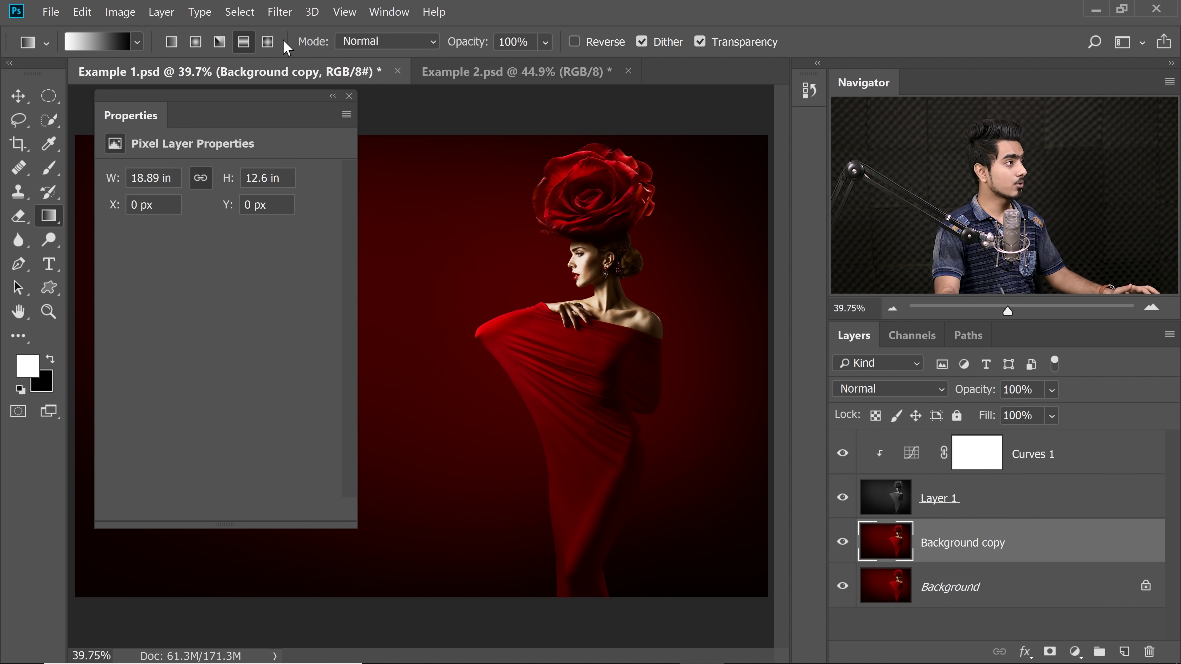
{"action": "left_click", "coordinate": [280, 12]}
{"action": "left_click", "coordinate": [297, 141]}
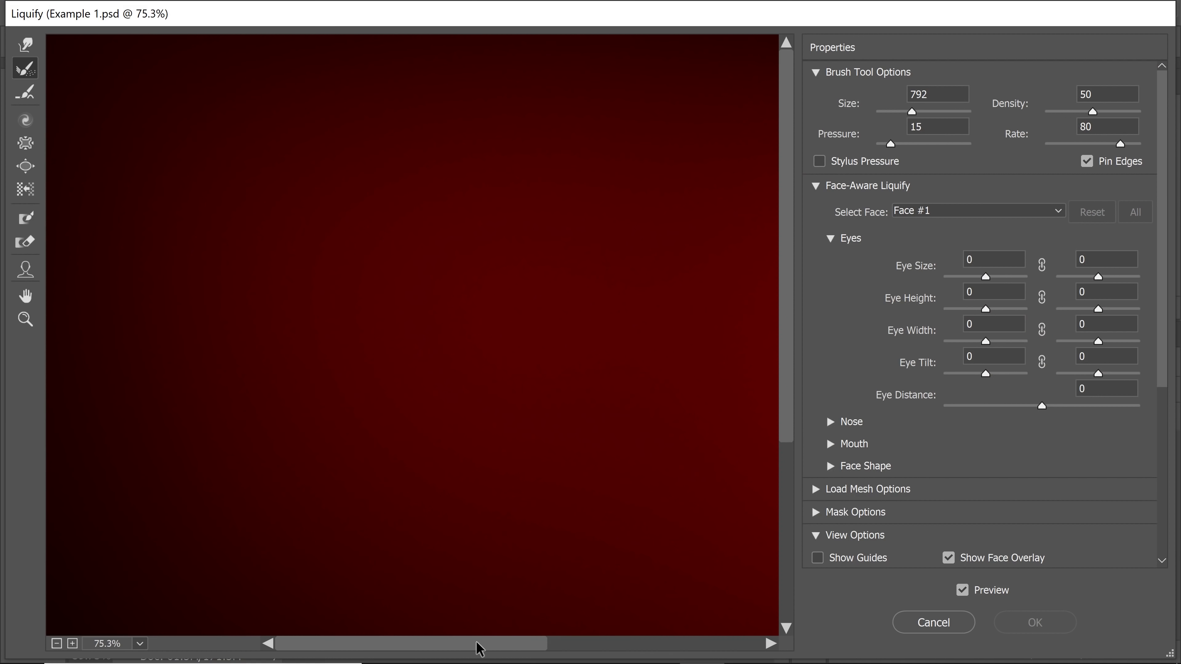
- Push the dress's pointed elbow edge inward with a 1476-size Forward Warp brush and apply the Liquify changes
{"action": "left_click_drag", "start_coordinate": [343, 396], "coordinate": [581, 399]}
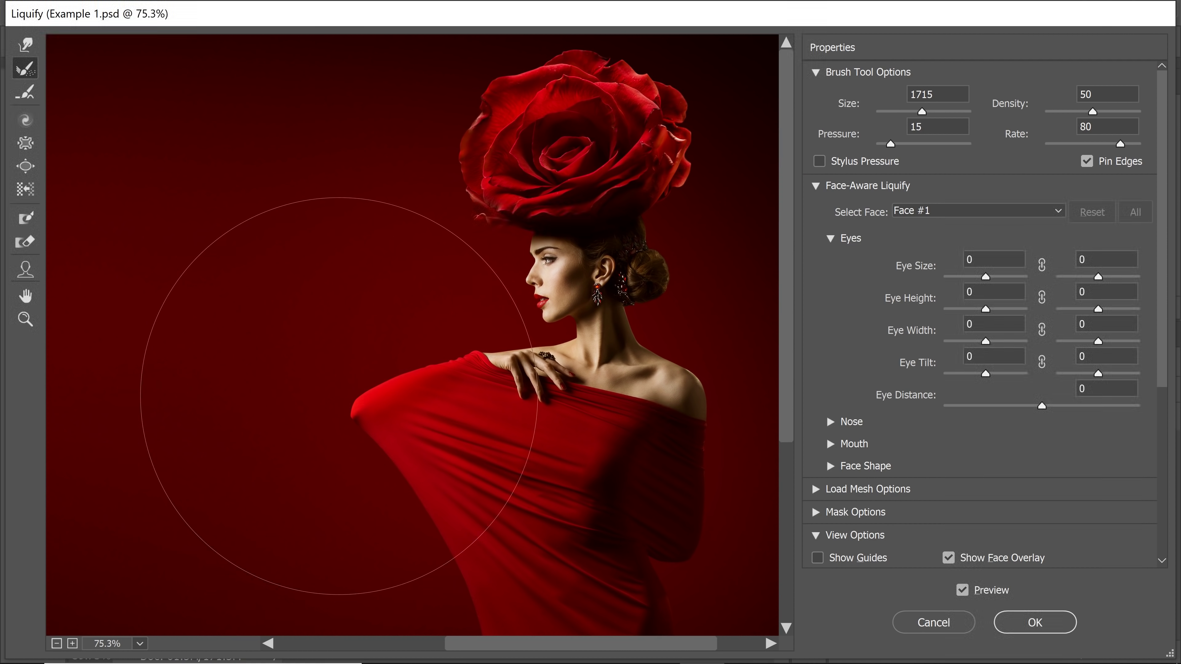
{"action": "left_click", "coordinate": [25, 44]}
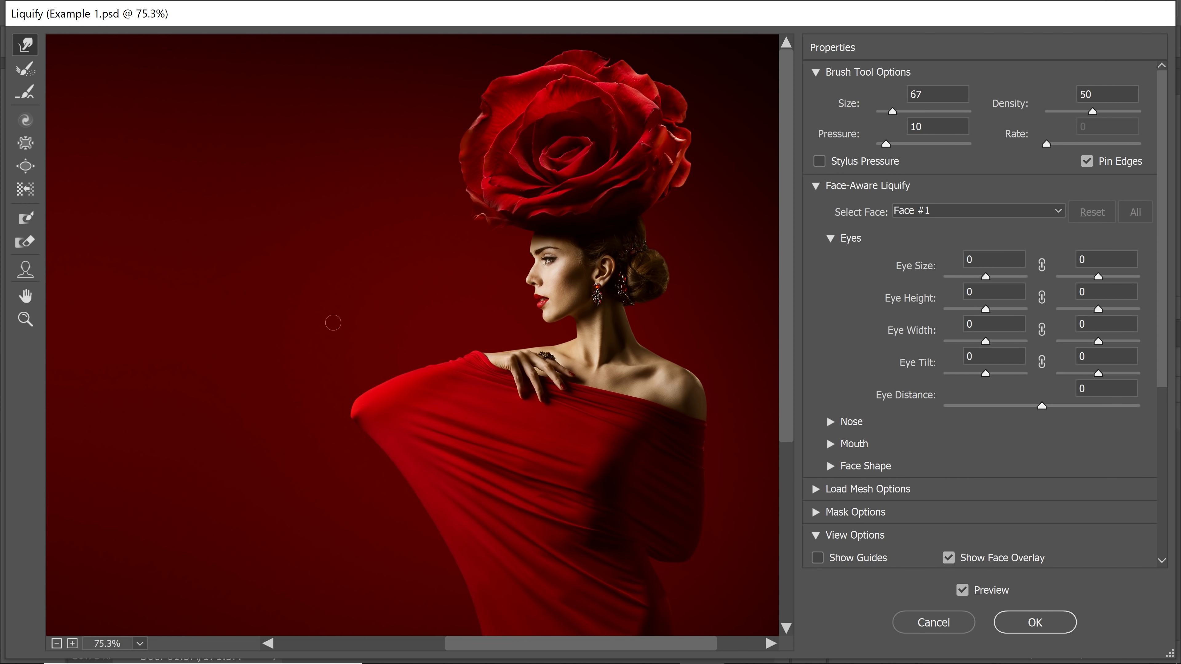
{"action": "left_click_drag", "start_coordinate": [316, 369], "coordinate": [488, 372]}
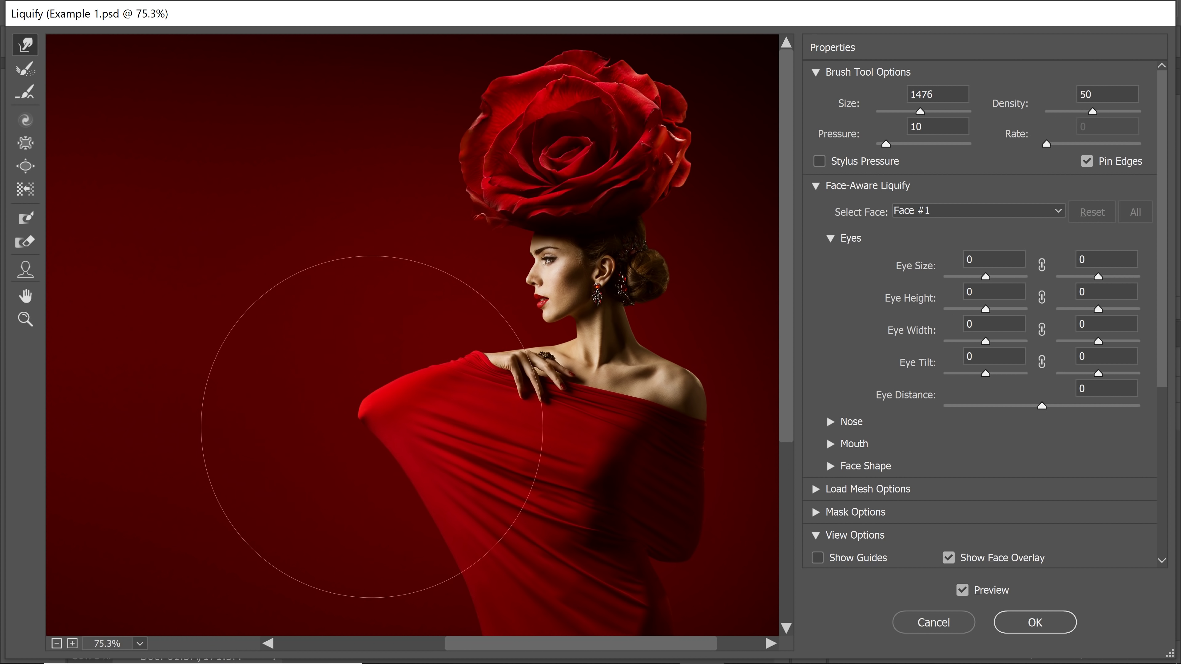
{"action": "left_click_drag", "start_coordinate": [335, 410], "coordinate": [364, 391]}
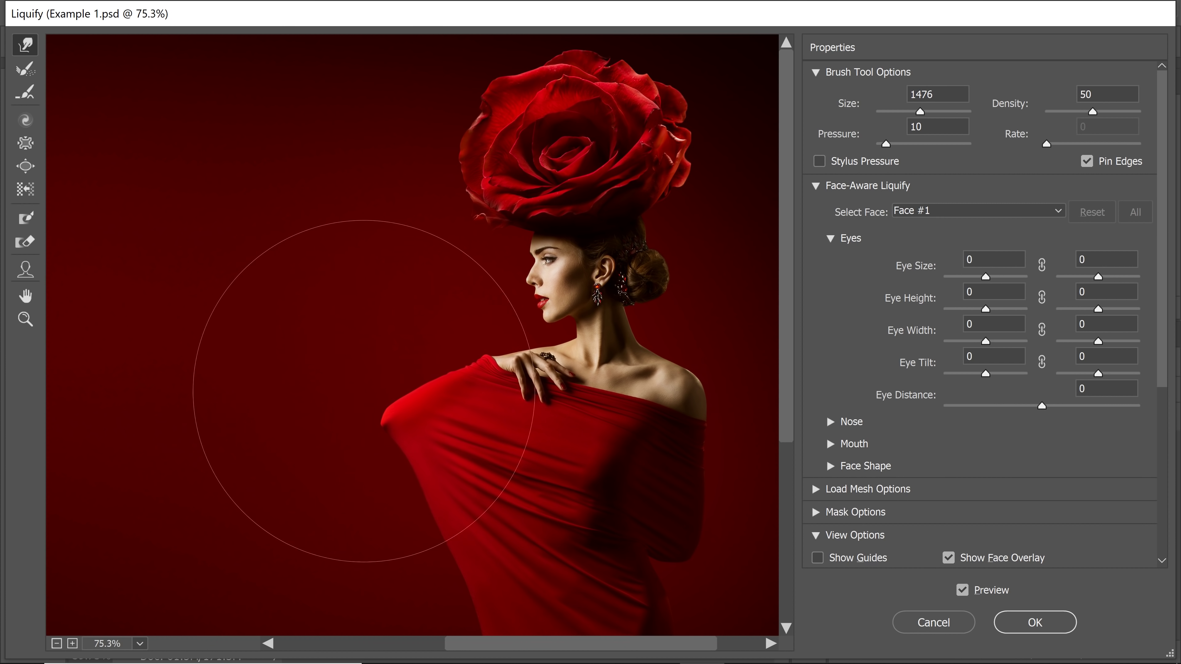
{"action": "left_click", "coordinate": [1023, 622]}
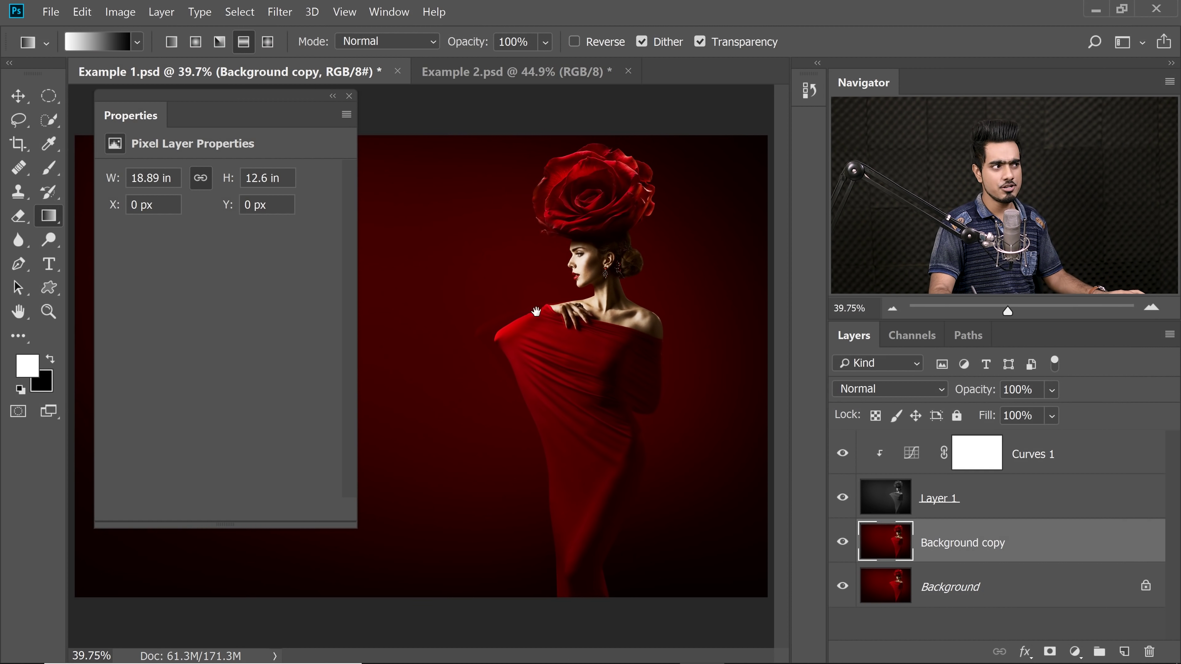
- Examine the dress's pointed elbow edge up close with Layer 1 hidden and shown again
{"action": "scroll", "coordinate": [536, 311], "scroll_direction": "up", "scroll_amount": 6}
{"action": "left_click_drag", "start_coordinate": [522, 335], "coordinate": [536, 393]}
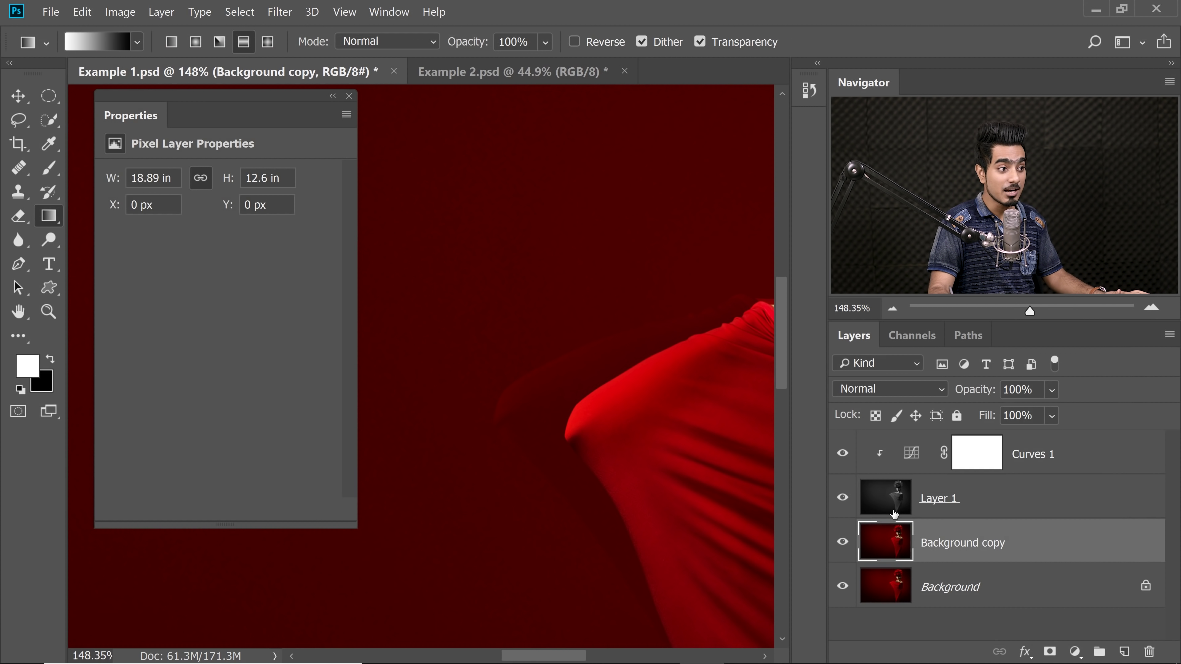
{"action": "left_click", "coordinate": [948, 500]}
{"action": "left_click", "coordinate": [843, 499]}
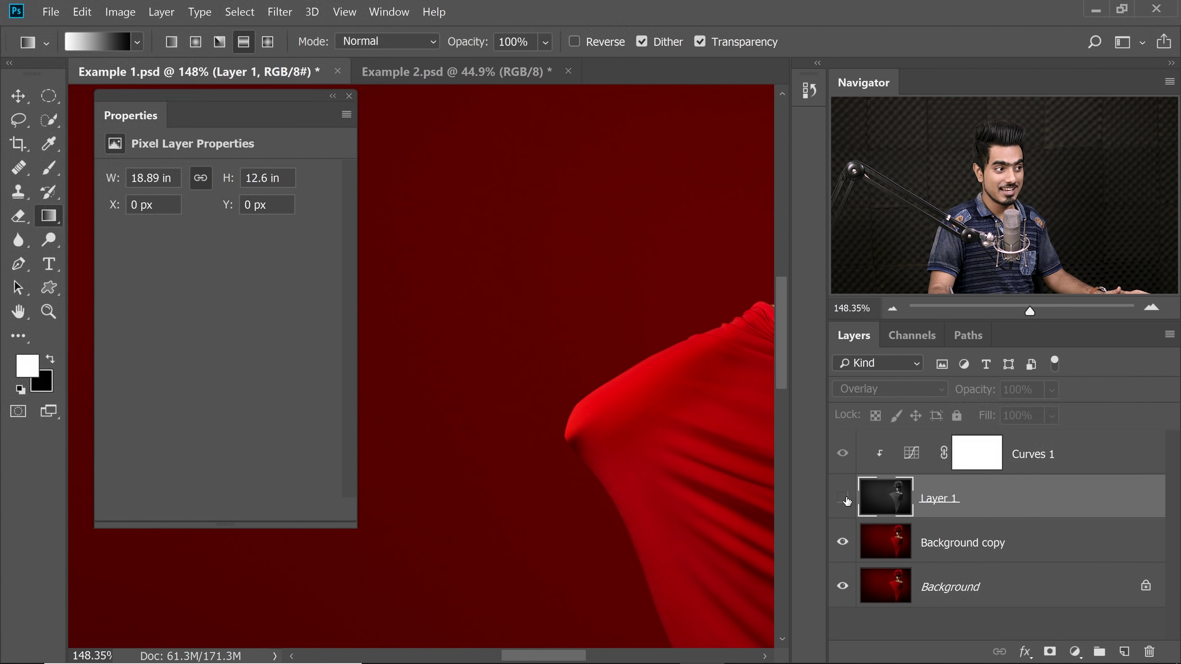
{"action": "left_click", "coordinate": [844, 499]}
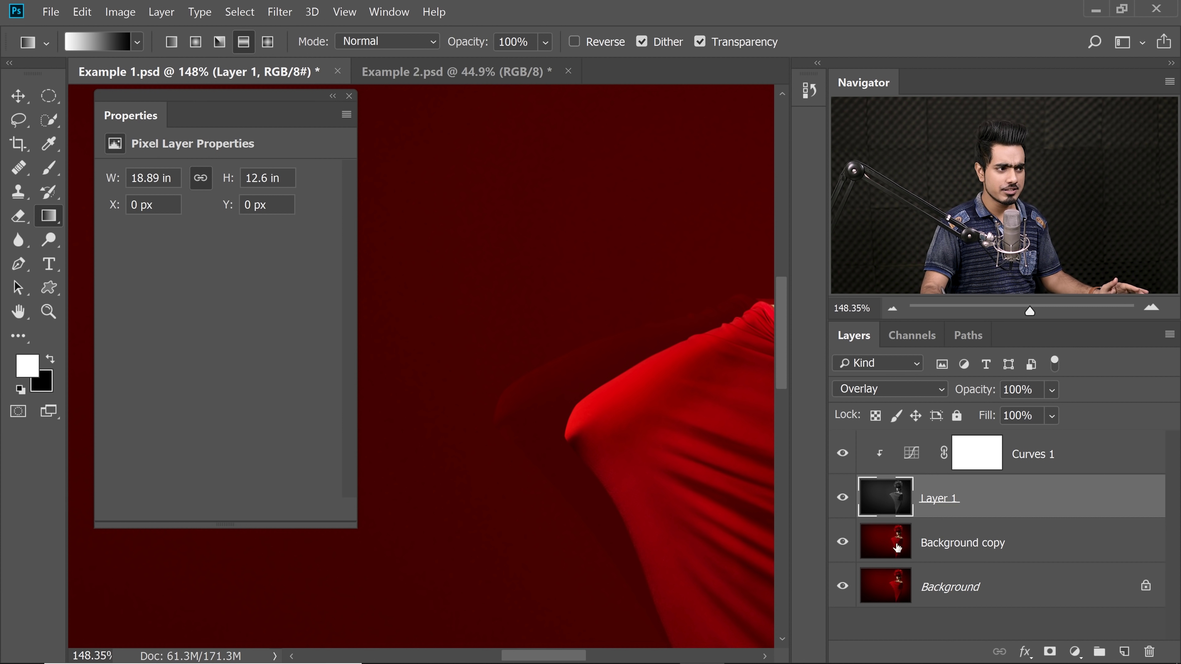
{"action": "left_click", "coordinate": [903, 549]}
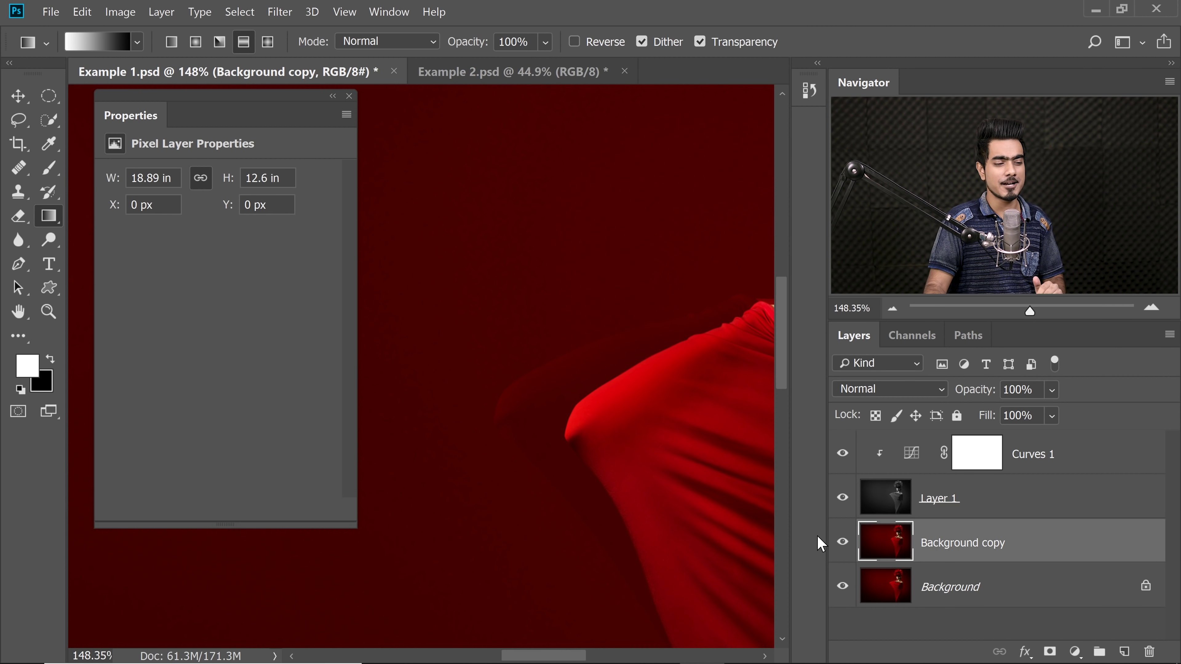
{"action": "scroll", "coordinate": [663, 395], "scroll_direction": "down", "scroll_amount": 5}
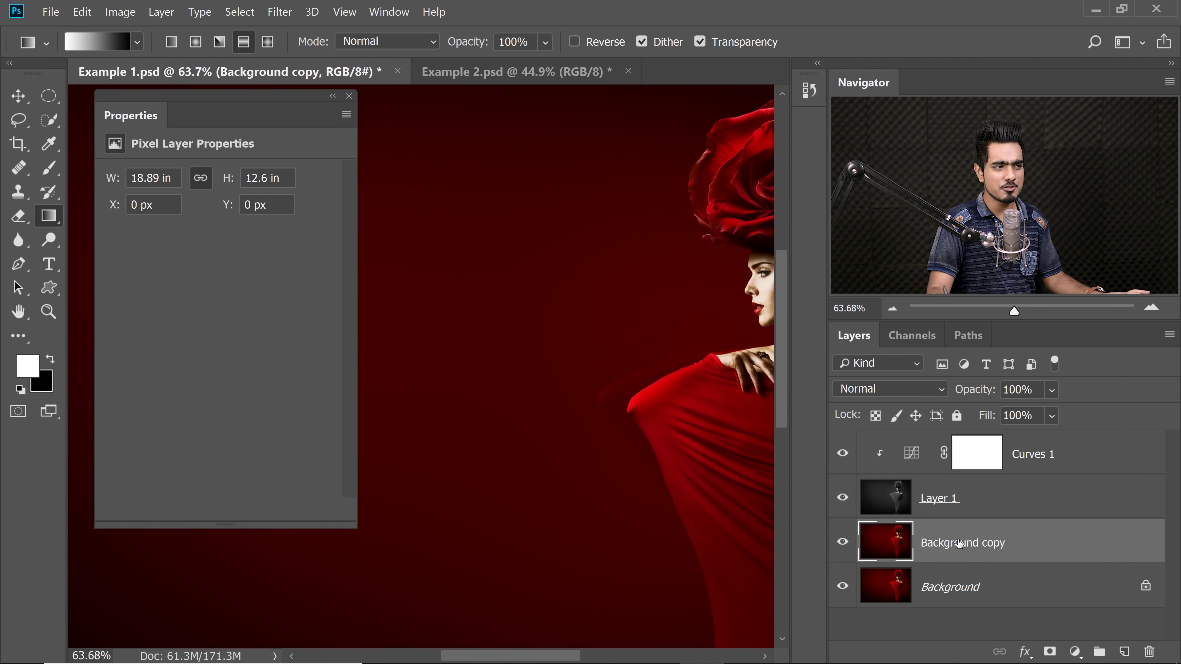
- Delete Layer 1, its clipped Curves layer and the Background copy, keeping only the Background layer
{"action": "left_click", "coordinate": [984, 504]}
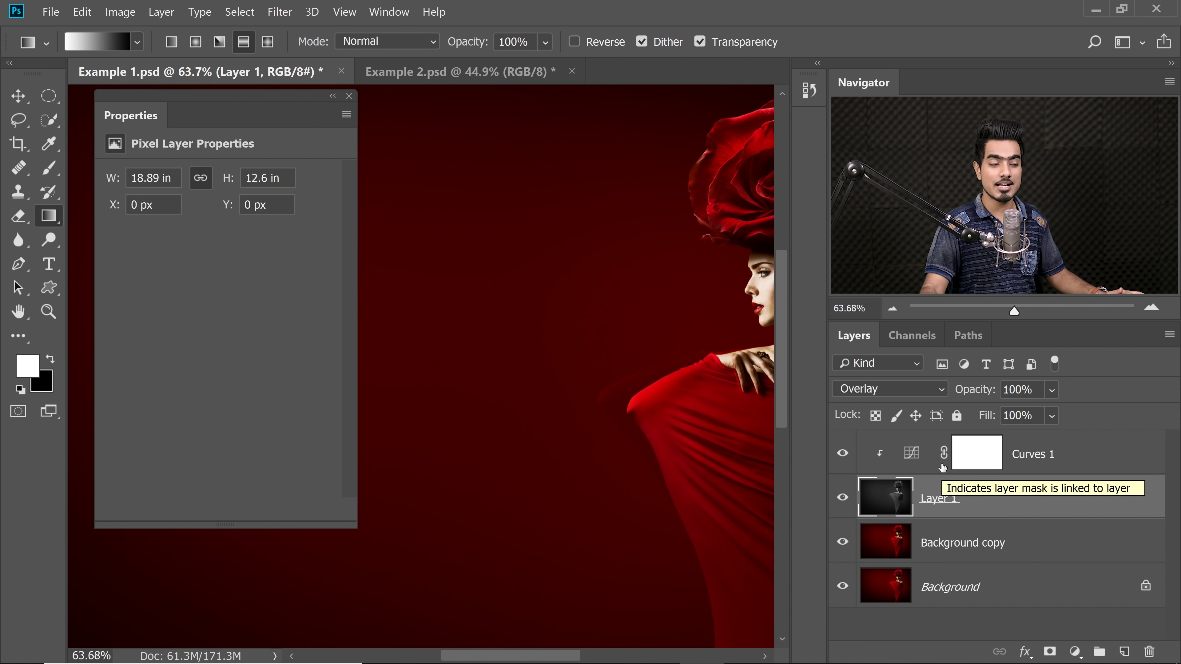
{"action": "left_click", "coordinate": [1065, 463], "text": "ctrl"}
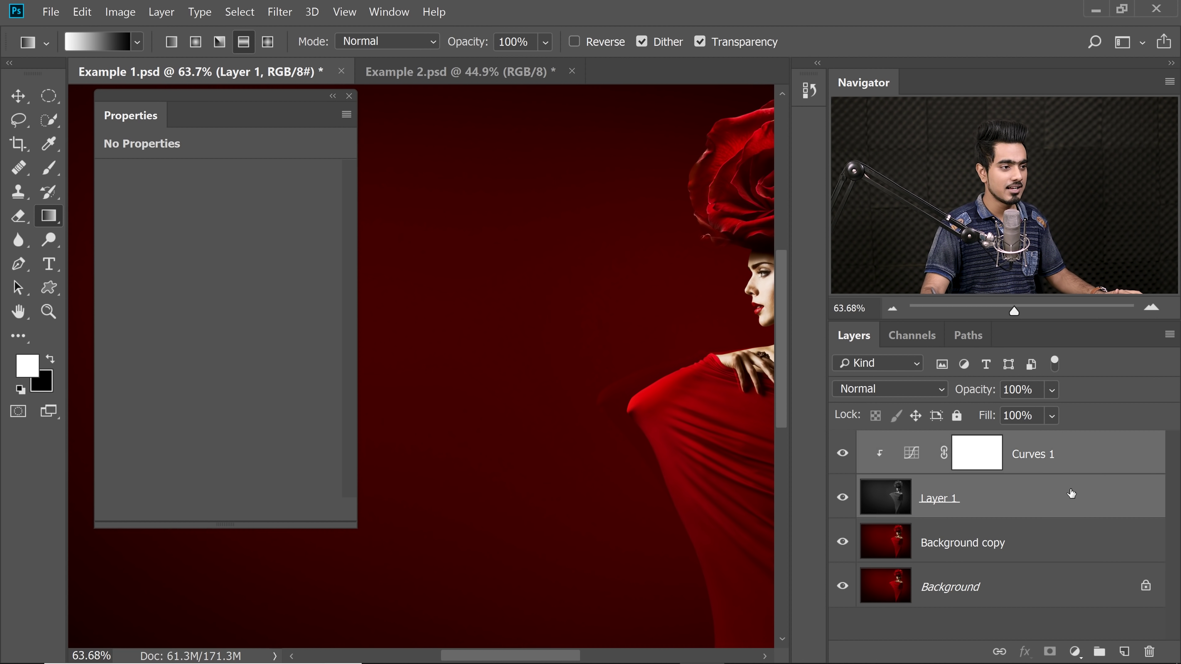
{"action": "left_click", "coordinate": [1098, 548], "text": "ctrl"}
{"action": "left_click_drag", "start_coordinate": [1098, 548], "coordinate": [1150, 650]}
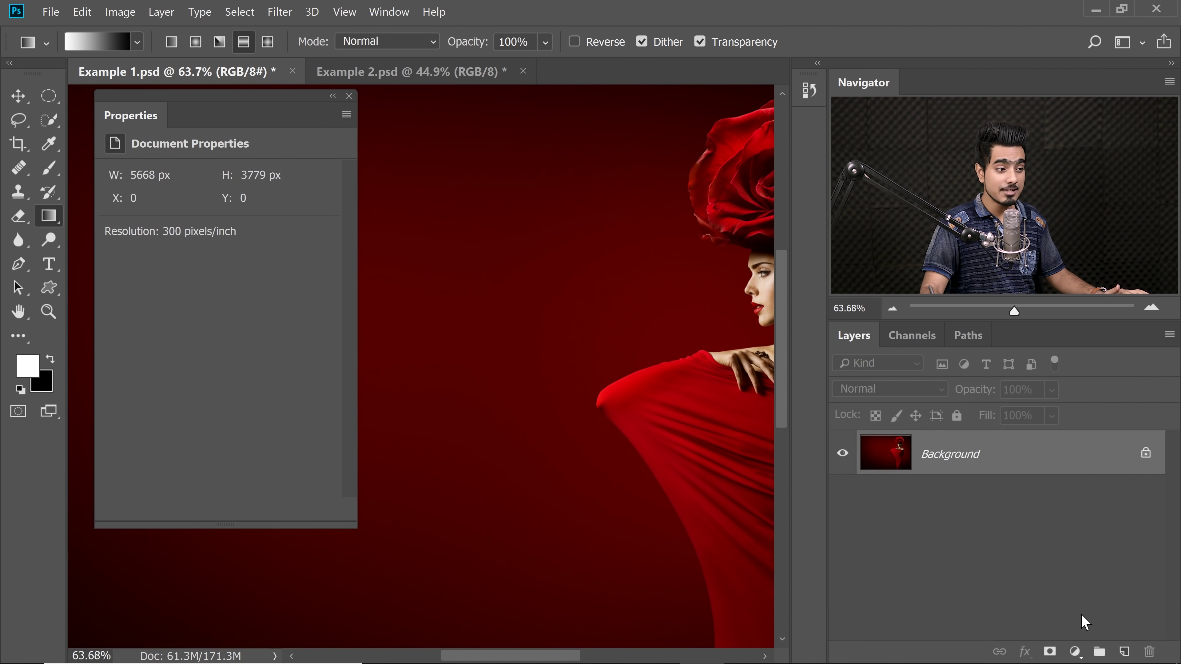
{"action": "key", "text": "ctrl+0"}
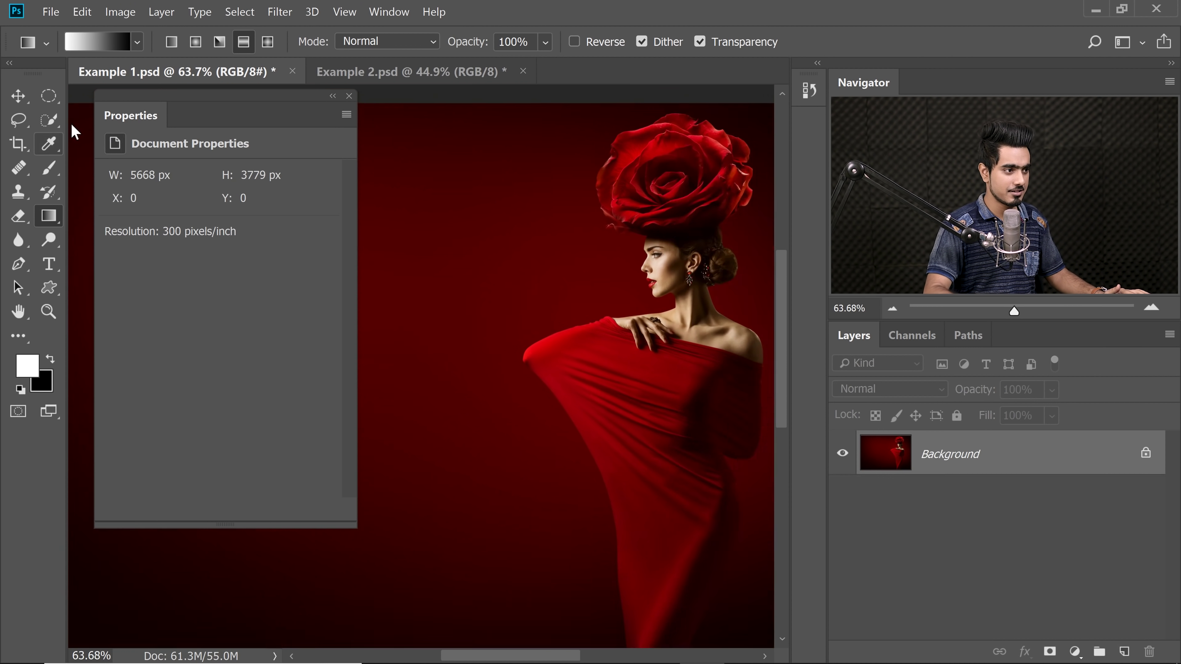
- Add a Hue/Saturation adjustment layer above the Background and set its blend mode to Multiply
{"action": "left_click", "coordinate": [1075, 652]}
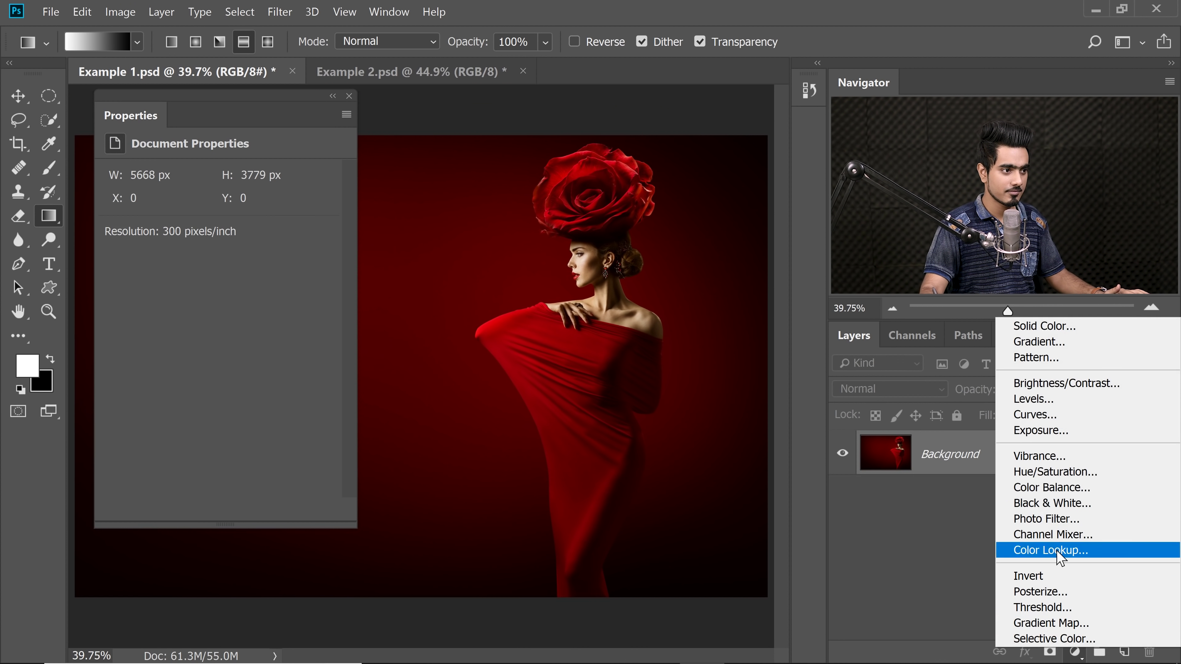
{"action": "left_click", "coordinate": [1054, 472]}
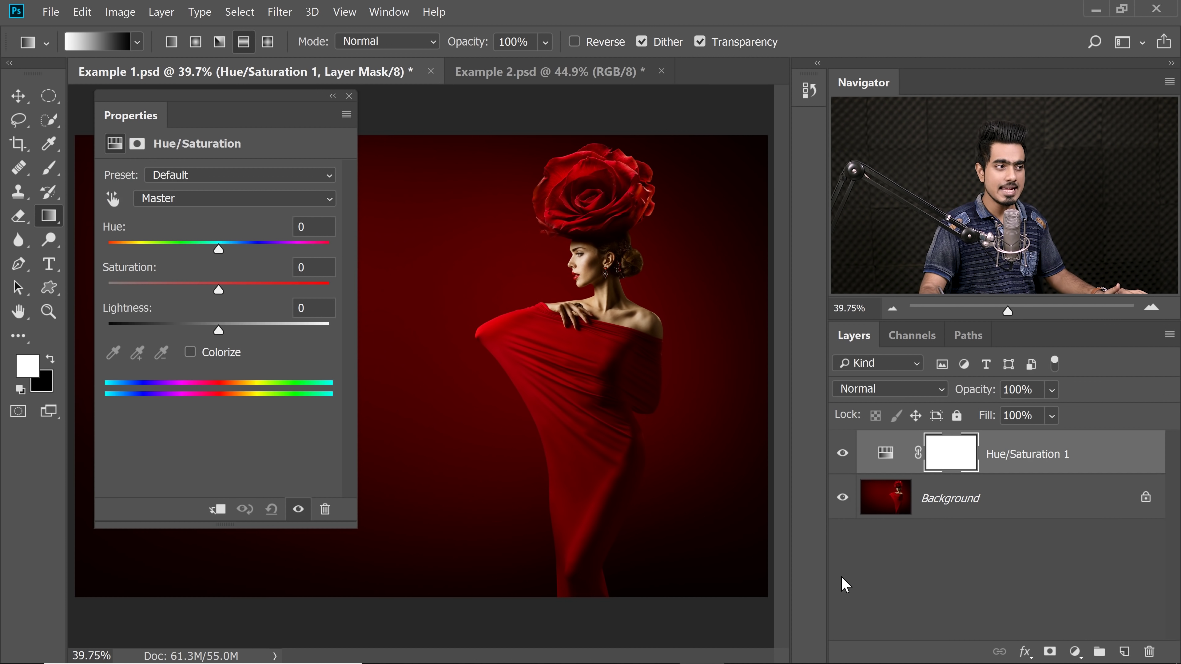
{"action": "left_click", "coordinate": [893, 396]}
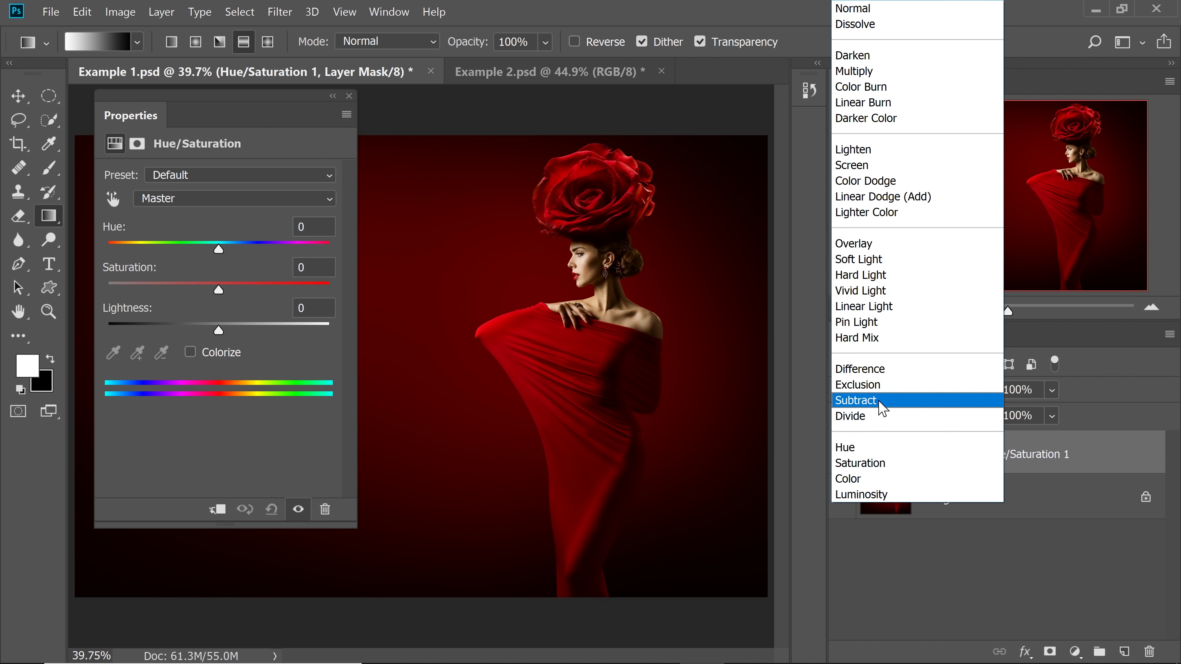
{"action": "left_click", "coordinate": [863, 72]}
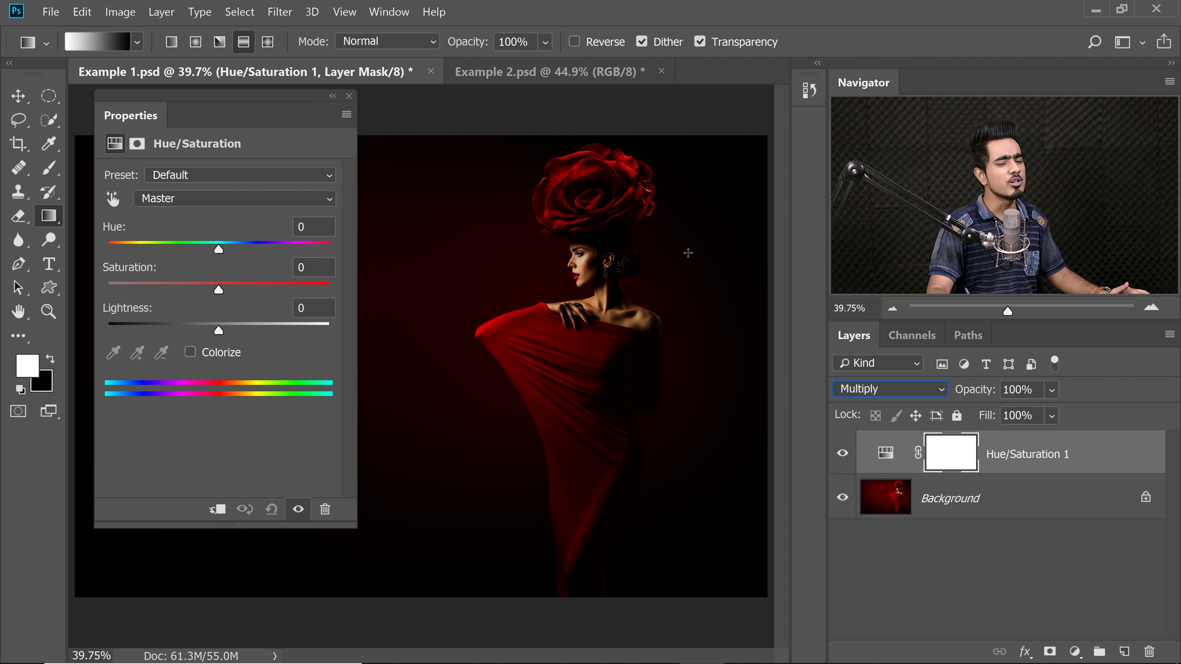
- With the Hue/Saturation layer hidden, set a duplicate of the Background to Multiply for comparison and delete the duplicate
{"action": "left_click", "coordinate": [842, 453]}
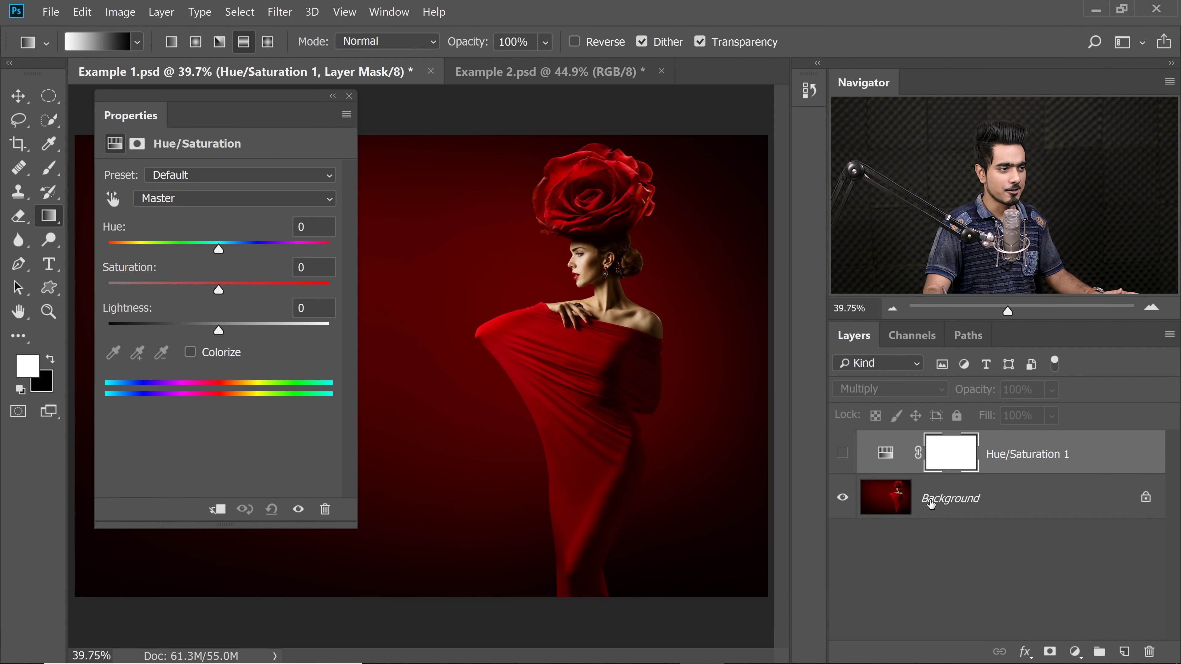
{"action": "left_click", "coordinate": [1021, 495]}
{"action": "key", "text": "ctrl+j"}
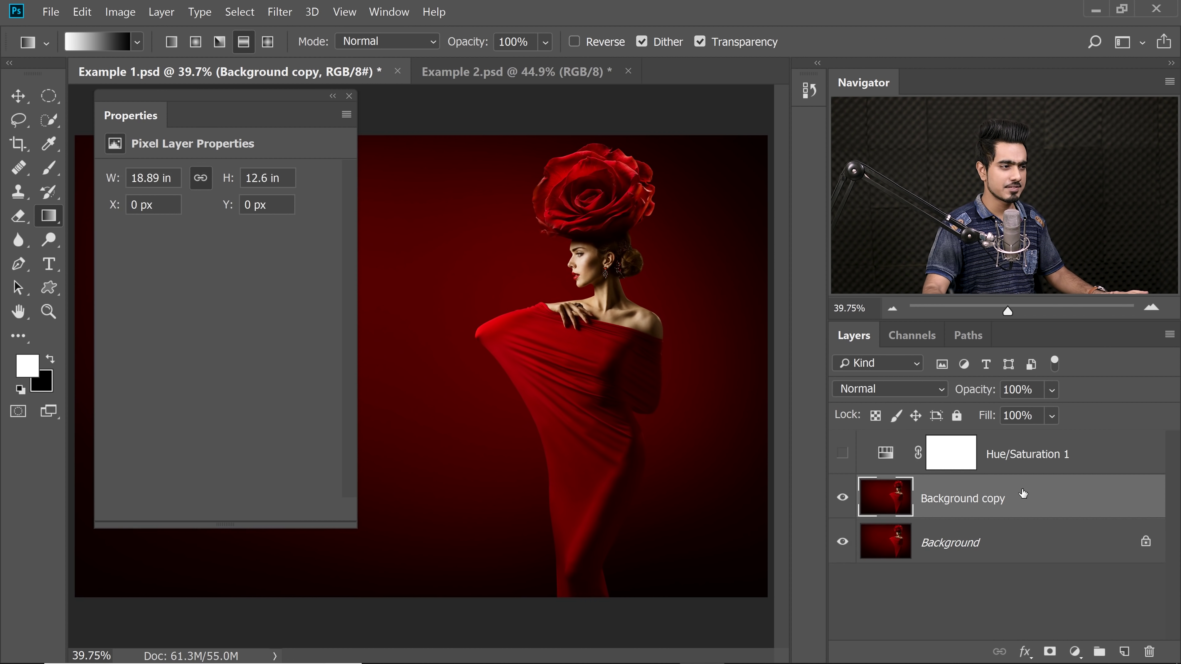
{"action": "left_click", "coordinate": [922, 393]}
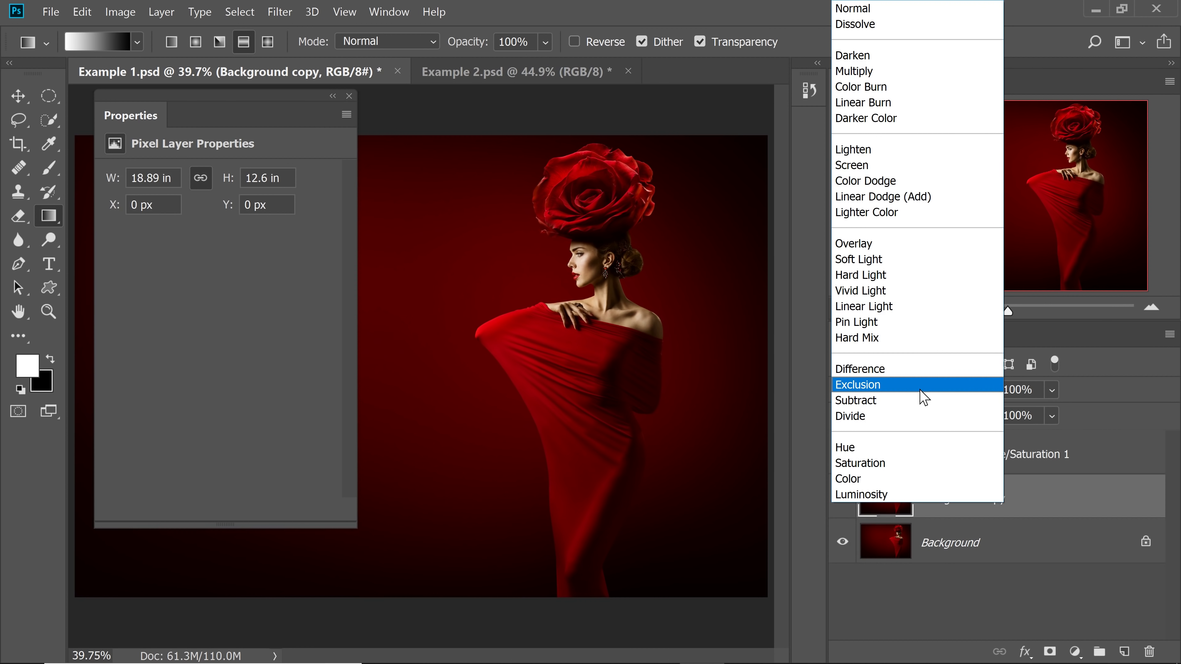
{"action": "left_click", "coordinate": [921, 71]}
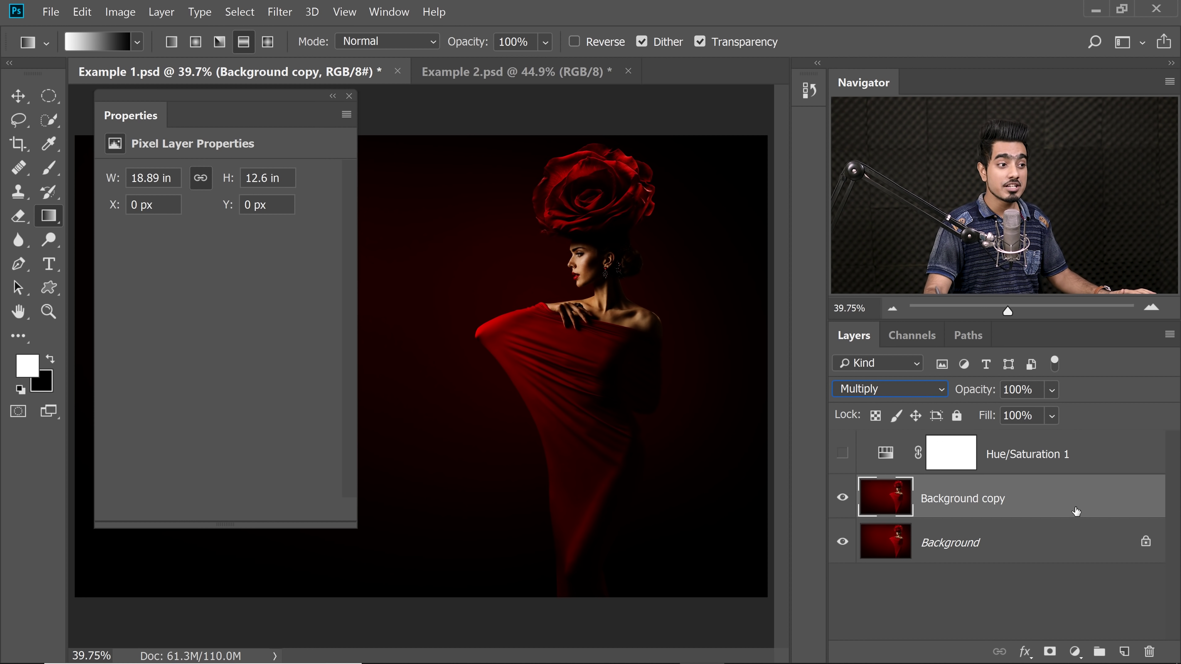
{"action": "left_click_drag", "start_coordinate": [1081, 501], "coordinate": [1145, 650]}
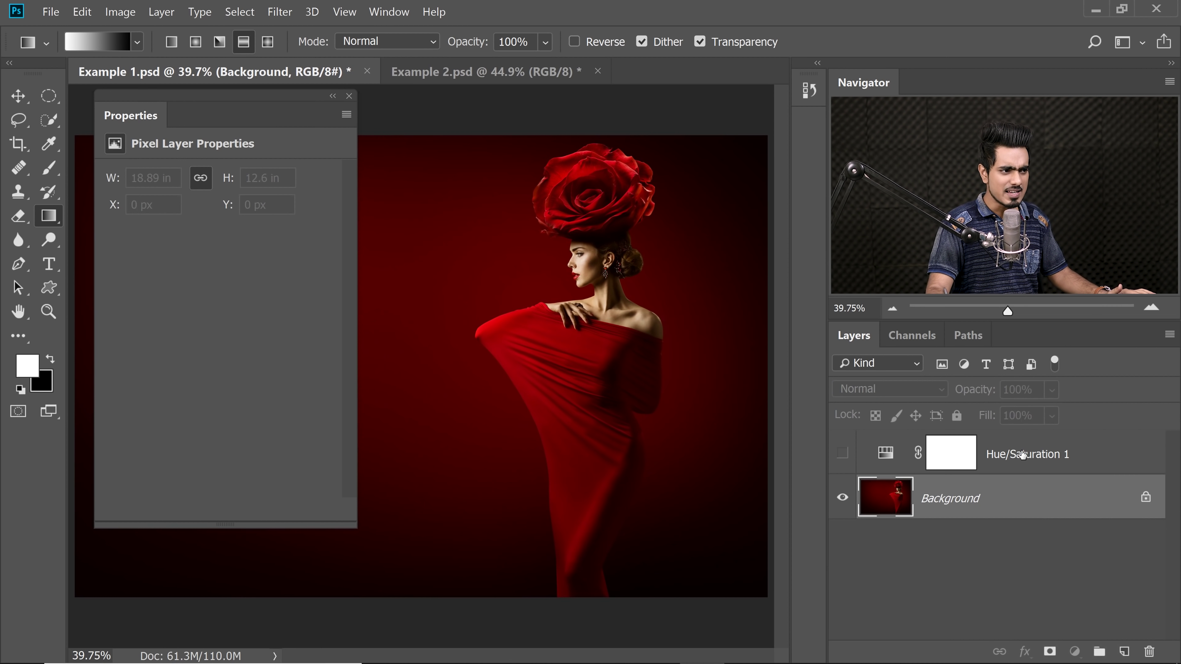
- Show the Hue/Saturation layer again, set its saturation to -100 and change its blend mode to Soft Light
{"action": "left_click", "coordinate": [933, 460]}
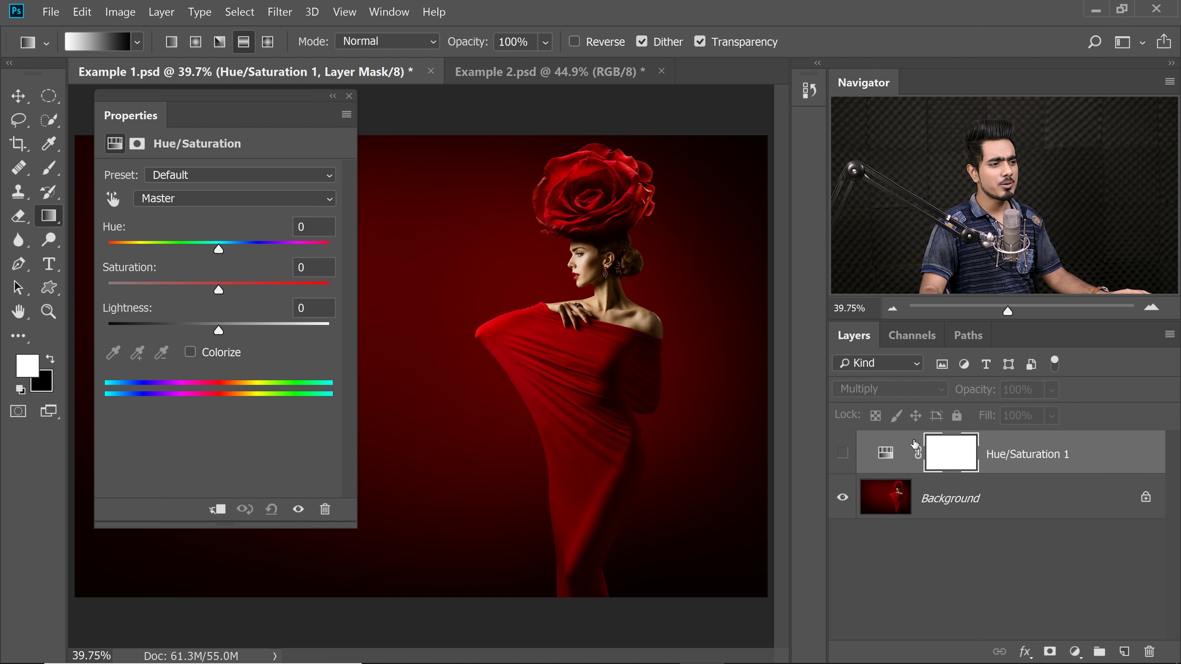
{"action": "left_click", "coordinate": [842, 454]}
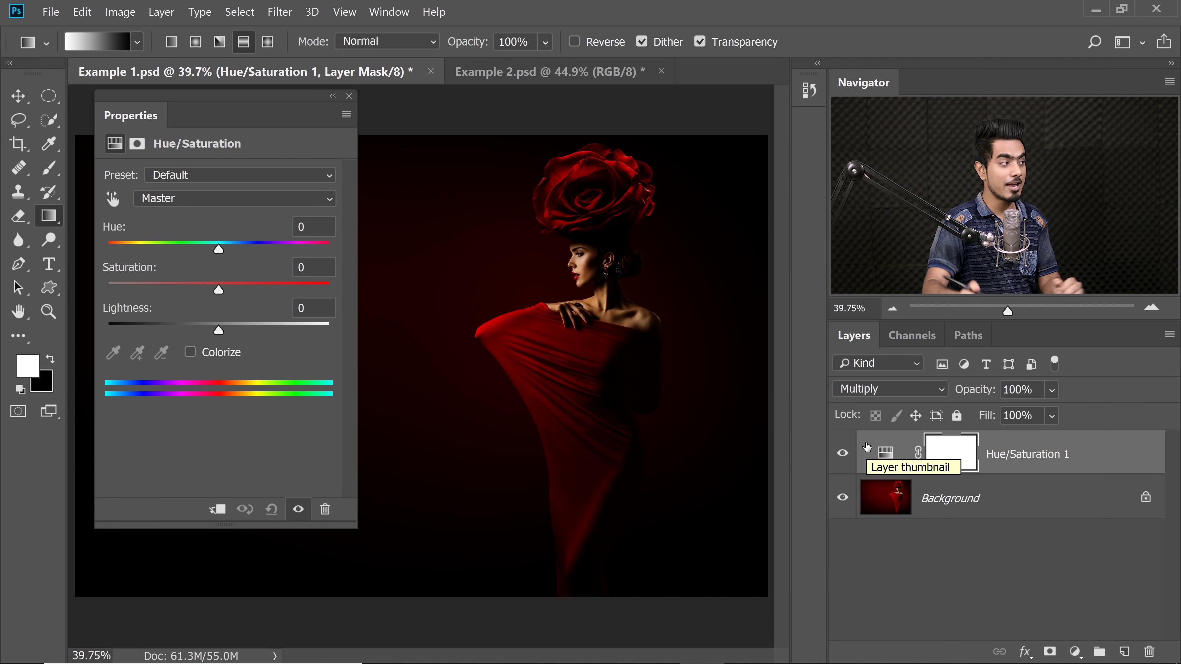
{"action": "left_click_drag", "start_coordinate": [219, 289], "coordinate": [108, 289]}
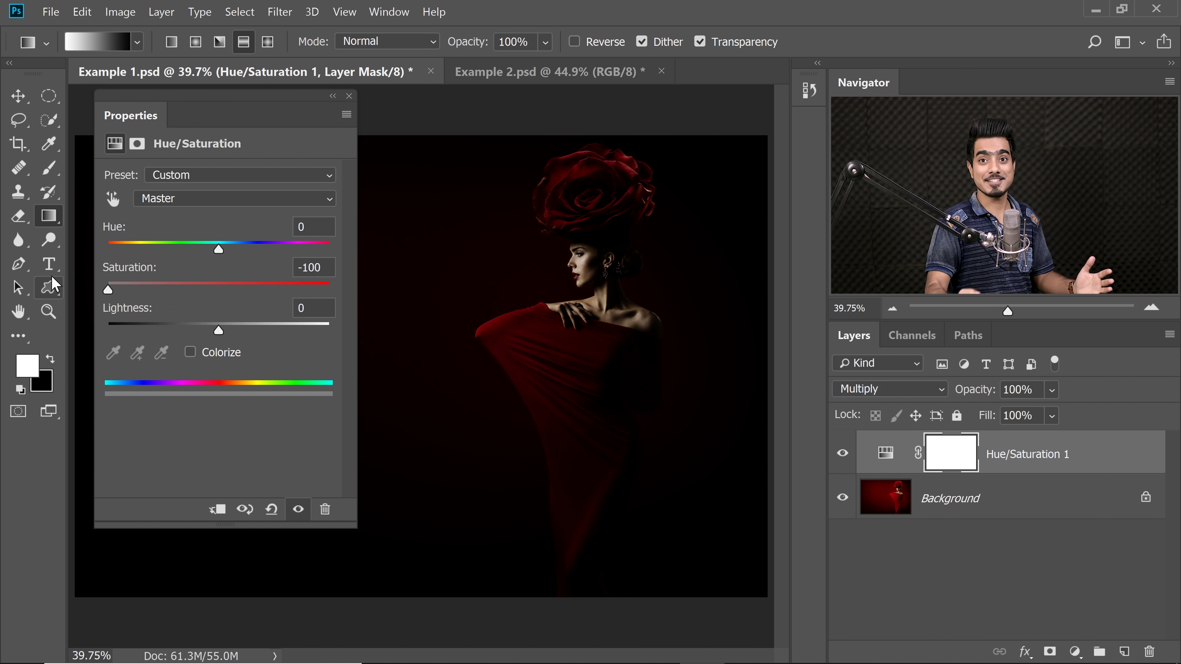
{"action": "left_click", "coordinate": [888, 389]}
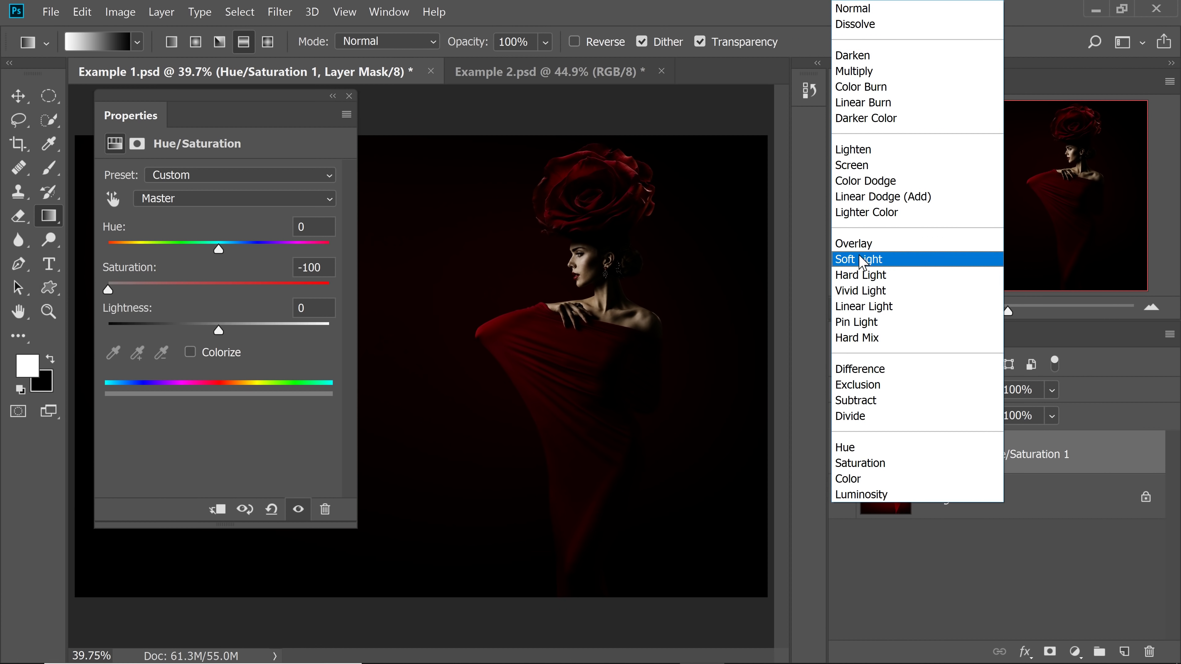
{"action": "left_click", "coordinate": [895, 259]}
- Add a Curves adjustment clipped to the Hue/Saturation layer and flatten it into a horizontal line at output 127
{"action": "left_click", "coordinate": [1075, 651]}
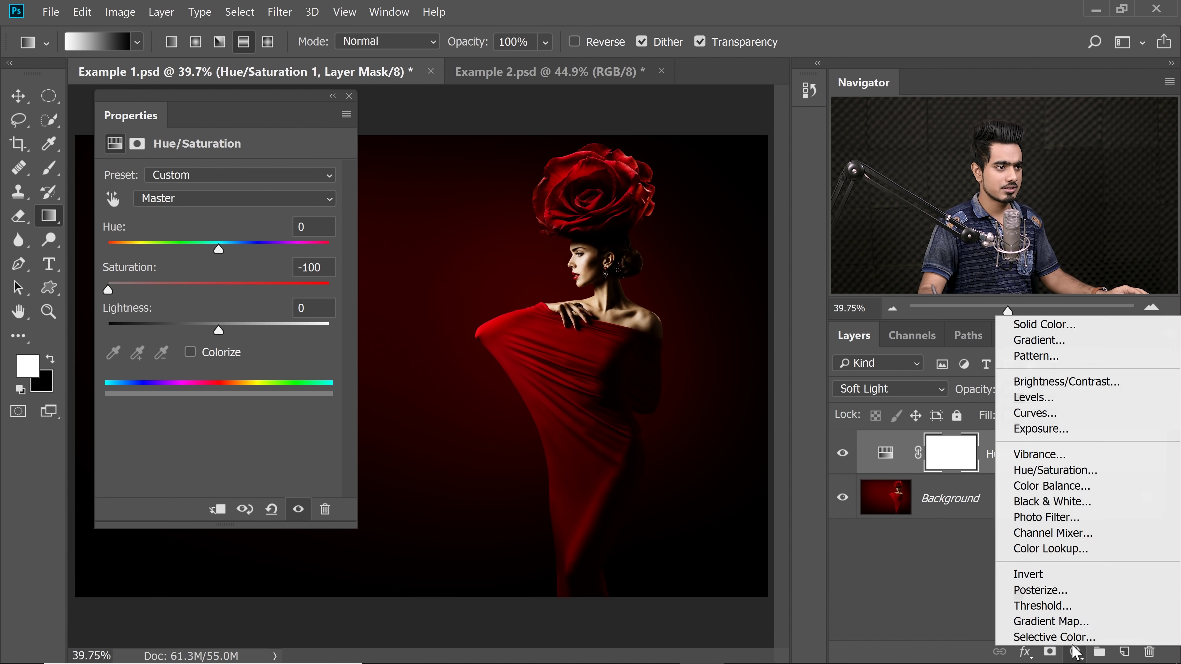
{"action": "left_click", "coordinate": [1037, 414]}
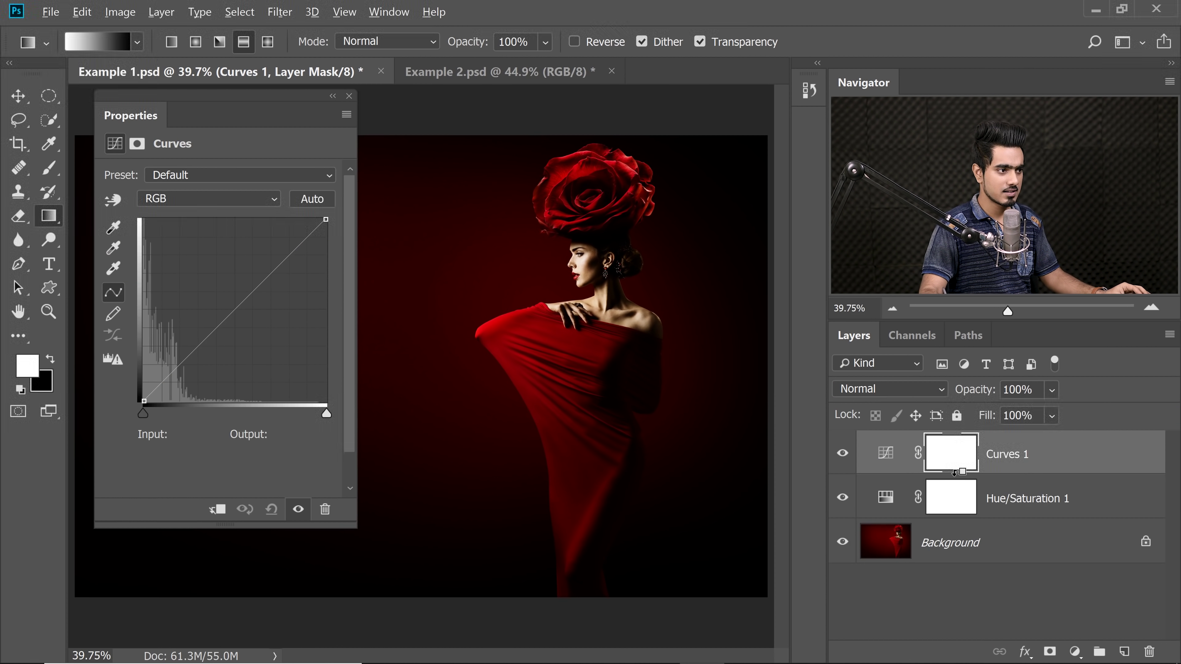
{"action": "key", "text": "ctrl+alt+g"}
{"action": "left_click_drag", "start_coordinate": [326, 219], "coordinate": [326, 314]}
{"action": "left_click_drag", "start_coordinate": [142, 399], "coordinate": [134, 308]}
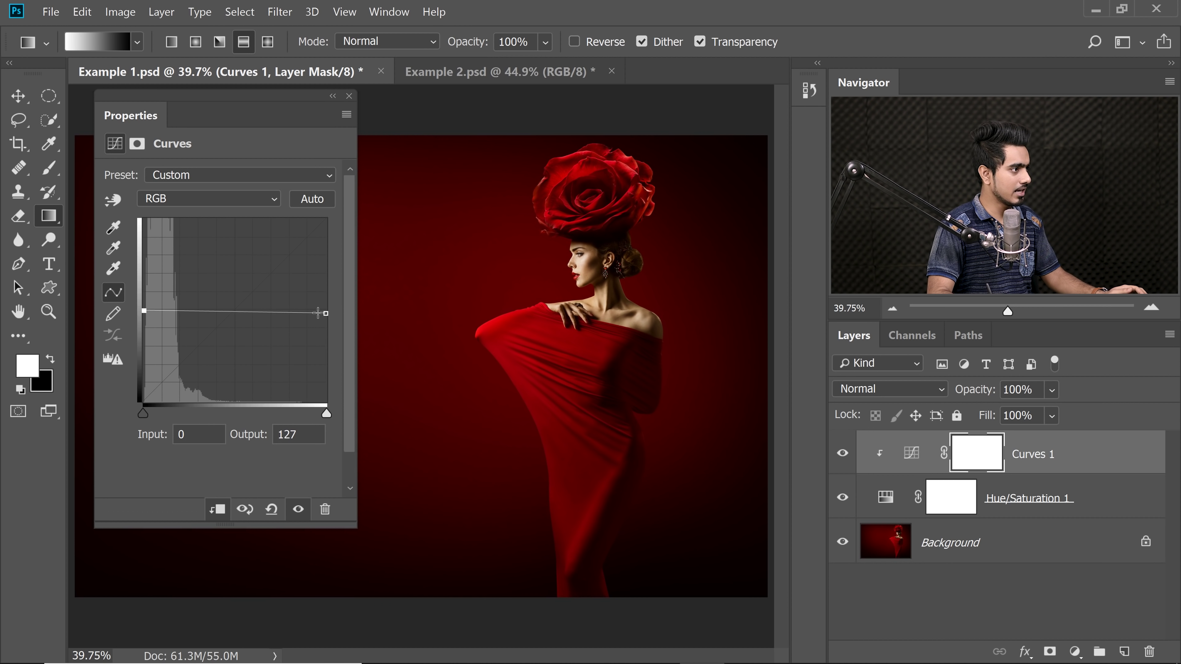
- Reshape the clipped curve with points at input 218 output 145, input 124 output 125 and input 4 output 199, and compare before and after
{"action": "left_click_drag", "start_coordinate": [322, 312], "coordinate": [299, 298]}
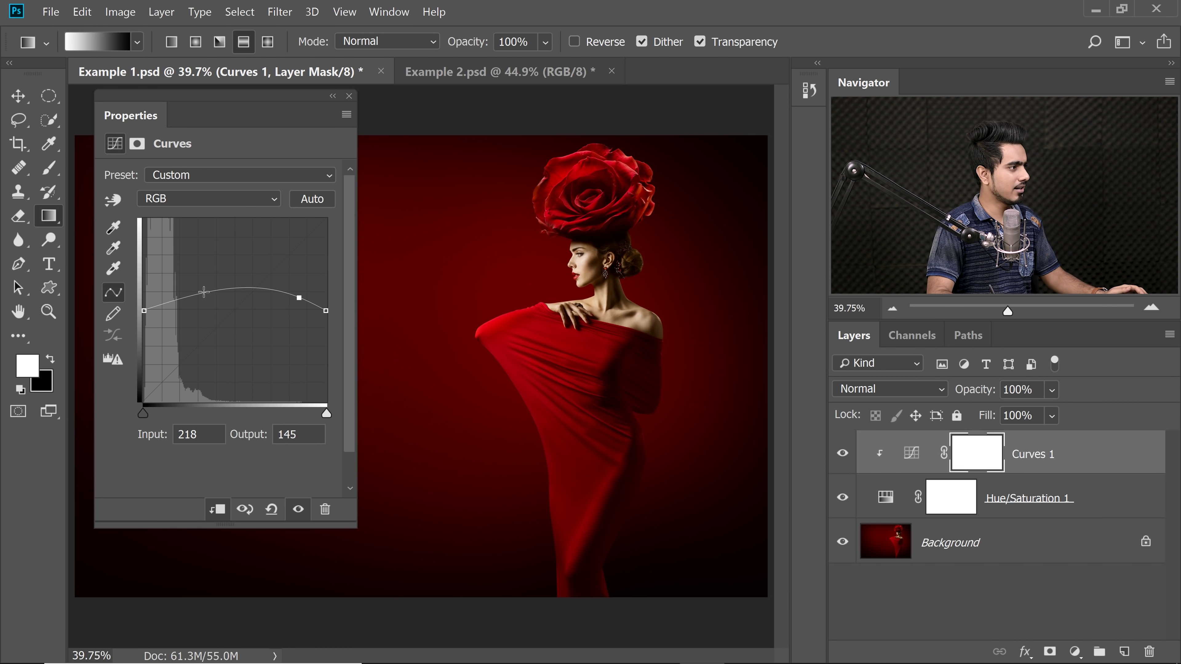
{"action": "left_click_drag", "start_coordinate": [204, 292], "coordinate": [232, 311]}
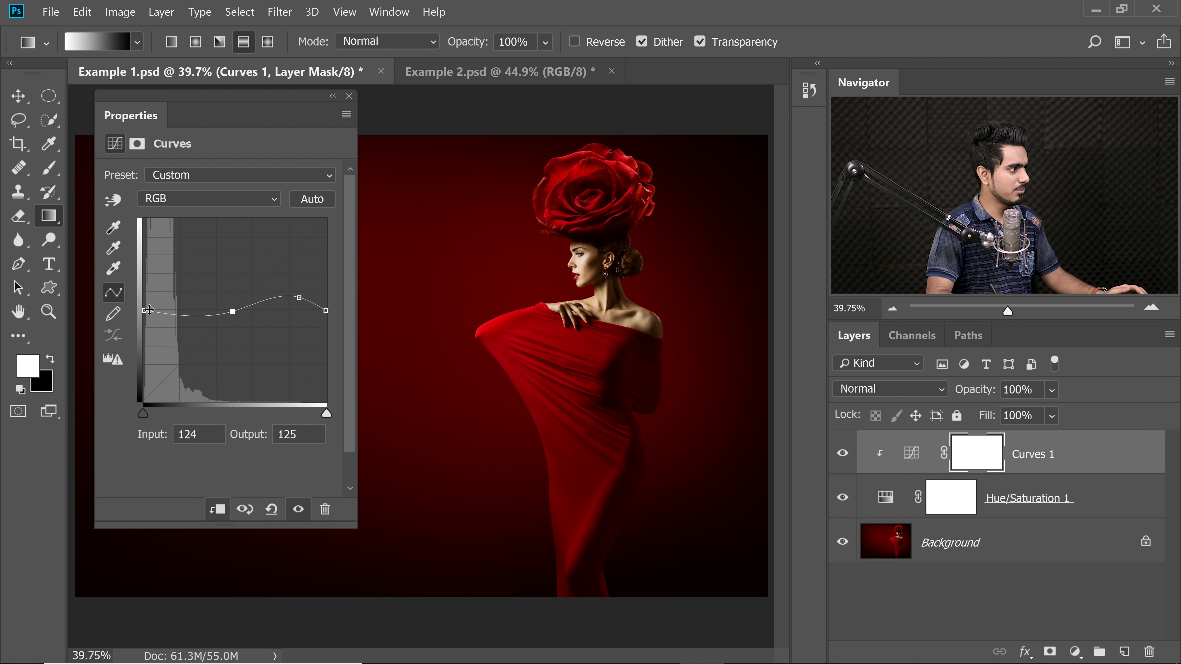
{"action": "left_click_drag", "start_coordinate": [145, 310], "coordinate": [146, 259]}
{"action": "left_click", "coordinate": [842, 499]}
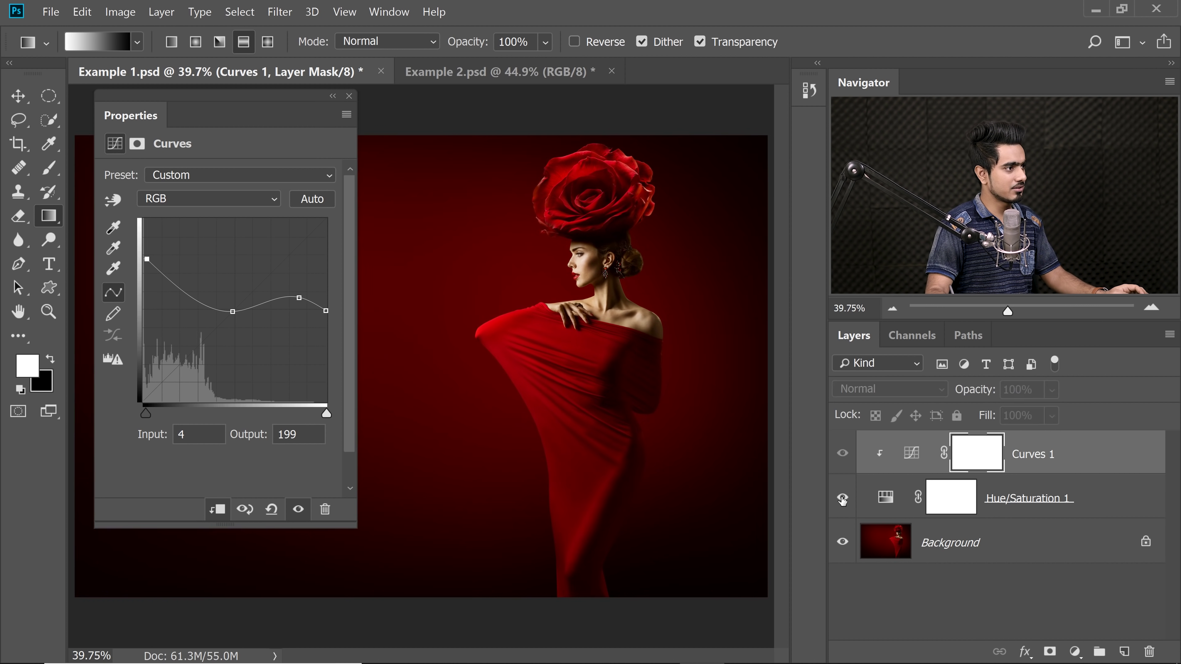
{"action": "left_click", "coordinate": [349, 96]}
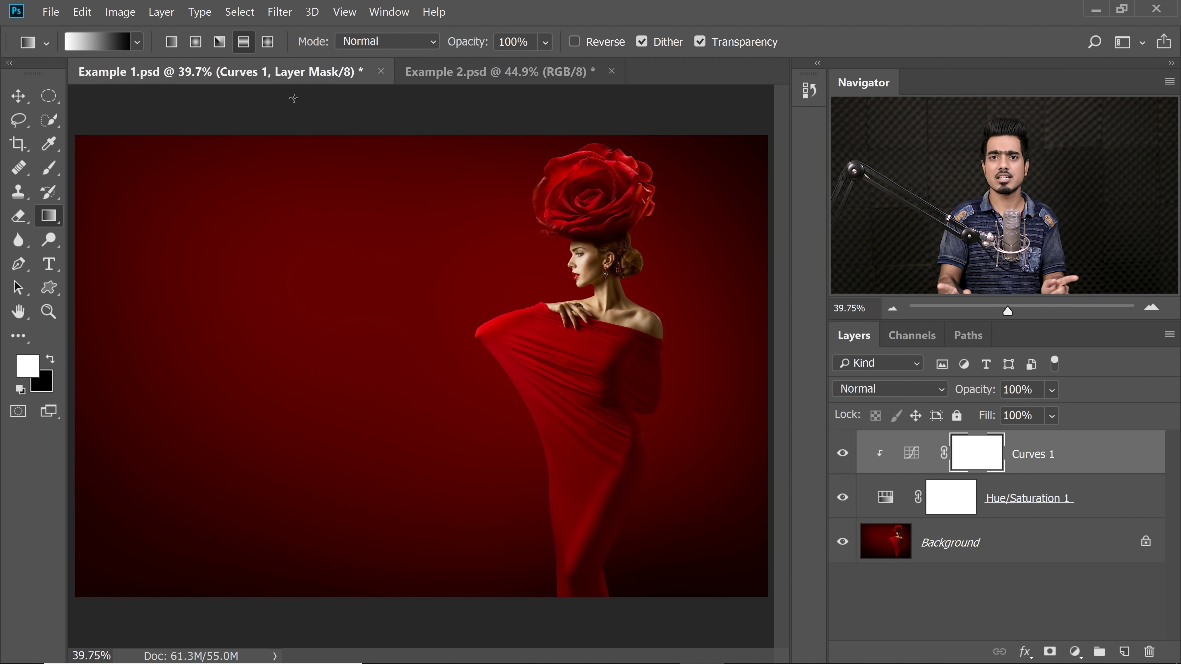